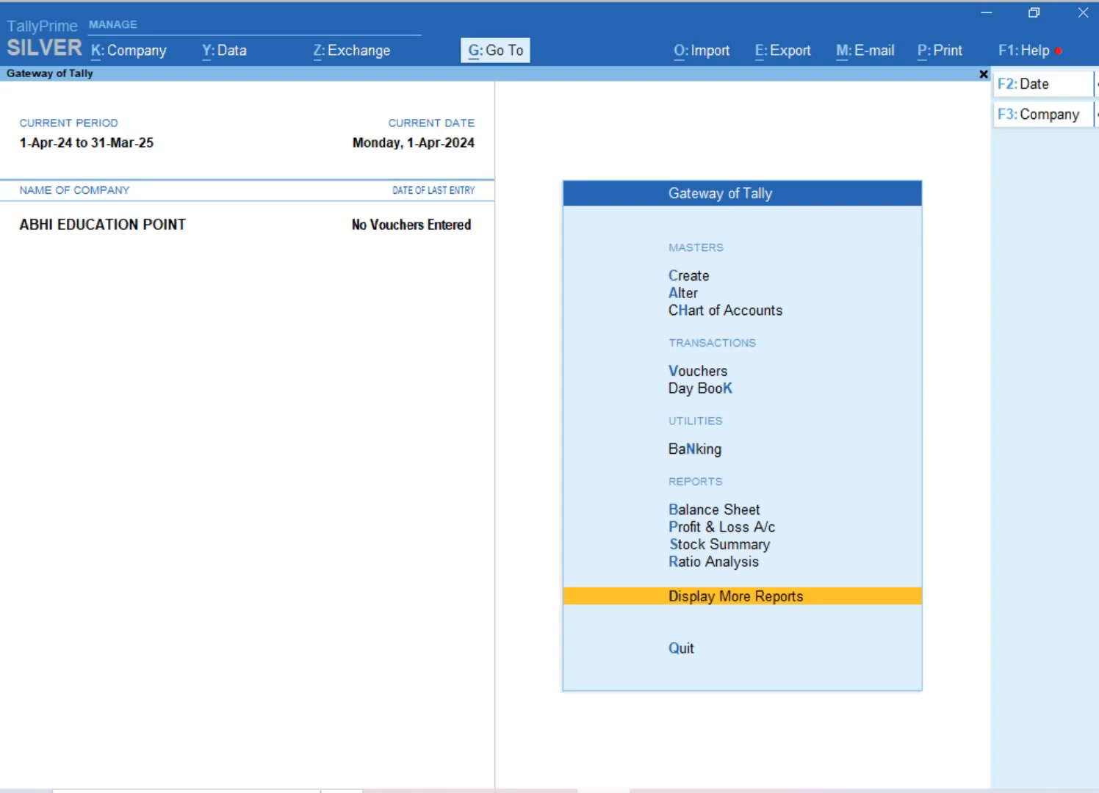
key("Up")
key("Up")
key("Up")
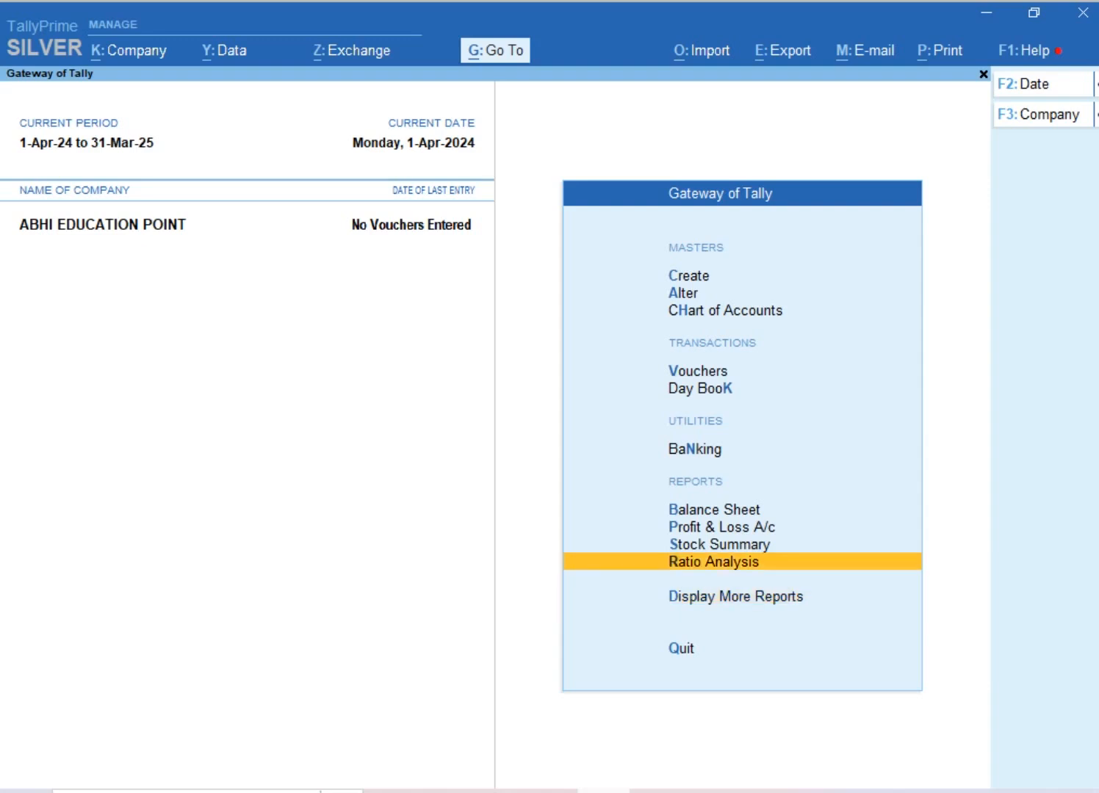
key("Down")
key("Down")
key("Down")
key("Down")
key("Up")
key("Up")
key("Down")
key("Down")
Open the MR. A SALES PARTY ledger for alteration
key("a")
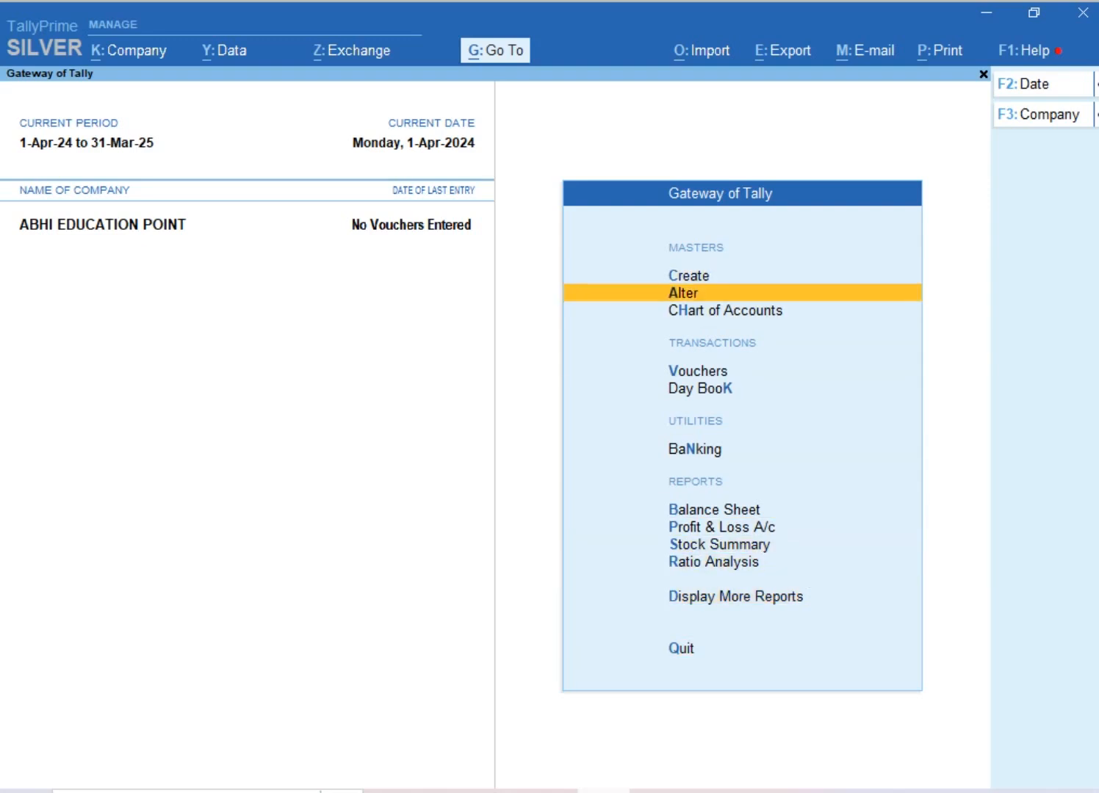
key("Return")
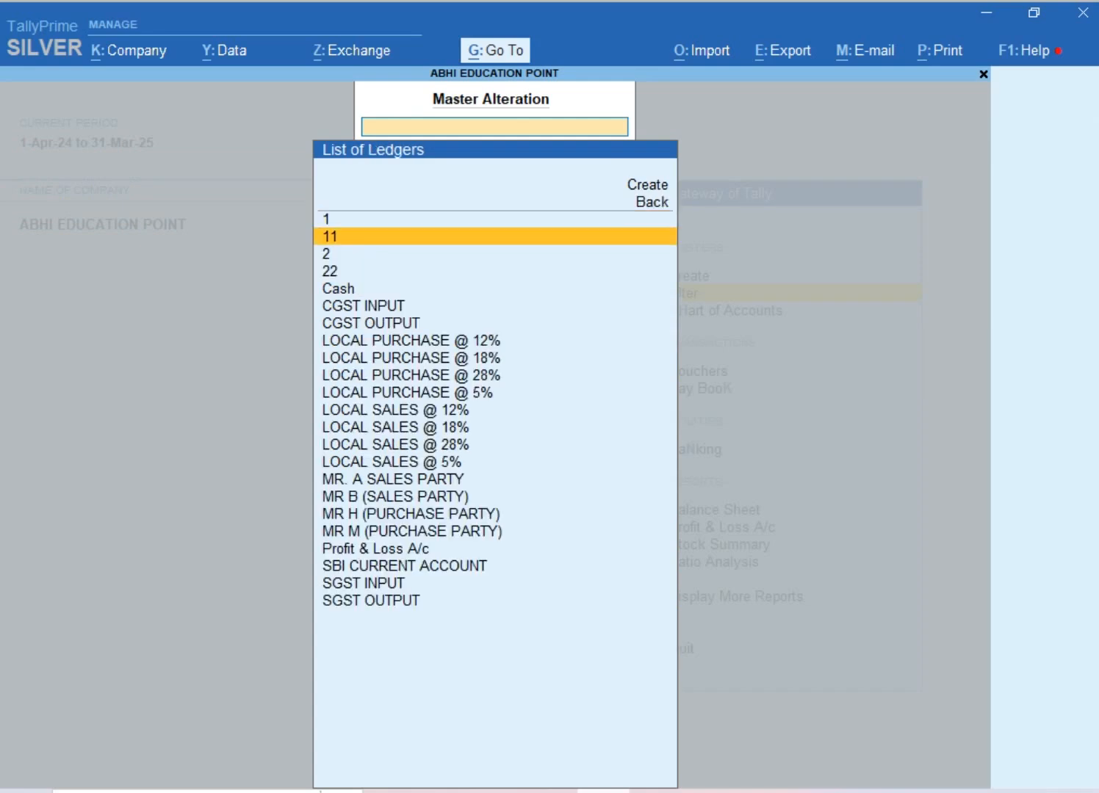
key("Down")
key("Down")
key("Down")
key("Down")
key("Down")
key("Down")
key("Down")
key("Down")
key("Down")
key("Down")
key("Down")
key("Down")
key("Down")
key("Down")
key("Down")
key("Up")
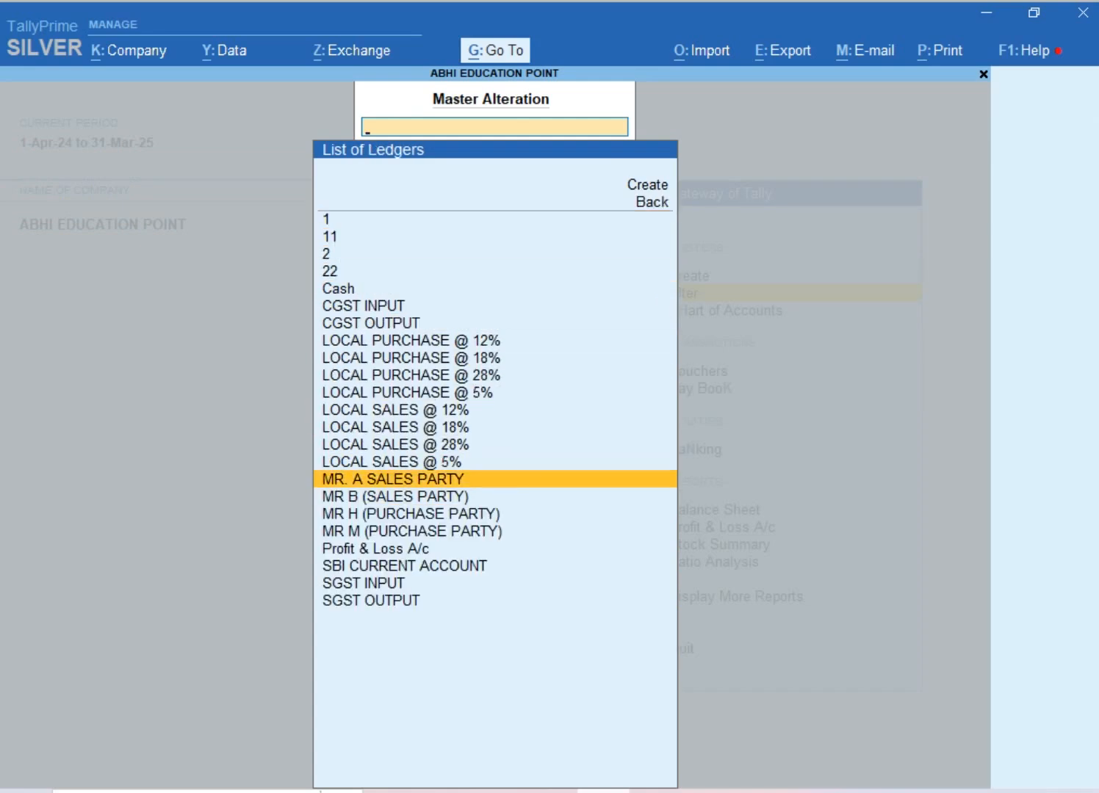
key("Return")
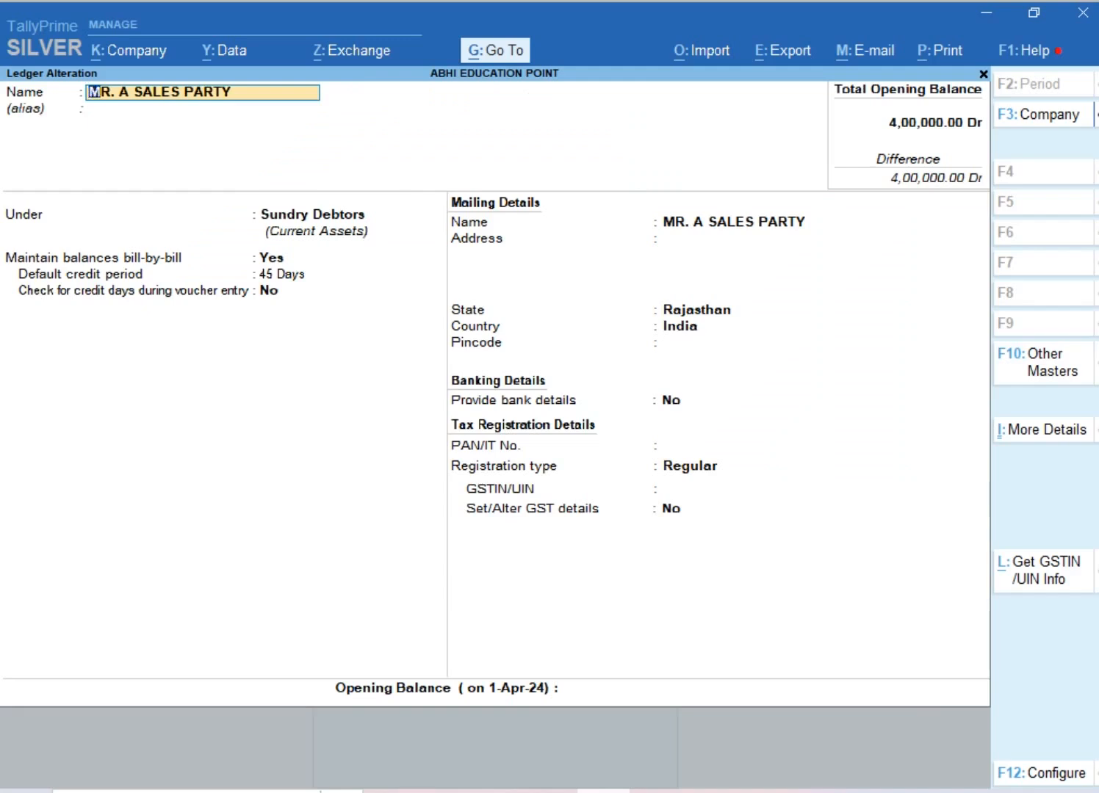
Examine the party ledger's bill-by-bill balance setting and default credit period
key("Return")
key("Return")
key("Return")
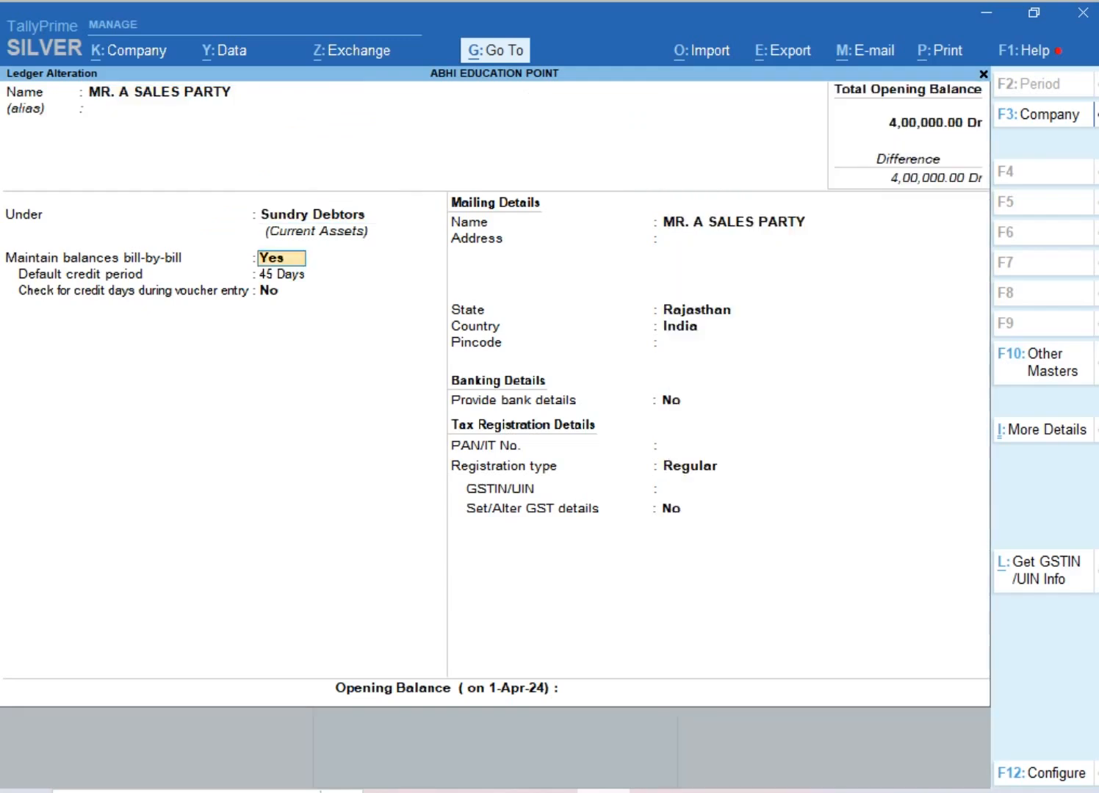
key("Return")
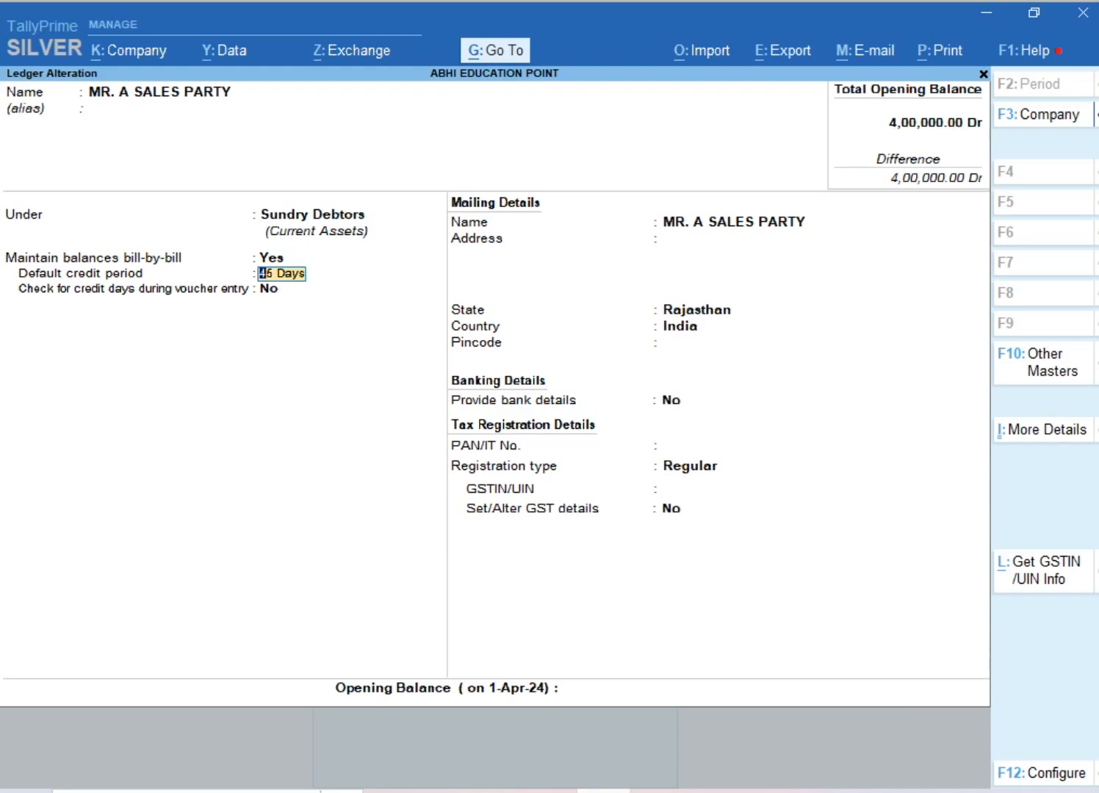
Accept the party ledger through its remaining fields and return to the Gateway of Tally
key("Return")
key("Return")
key("Return")
key("Return")
key("Return")
key("Return")
key("Return")
key("Return")
key("Return")
key("Return")
key("Return")
key("Return")
key("Return")
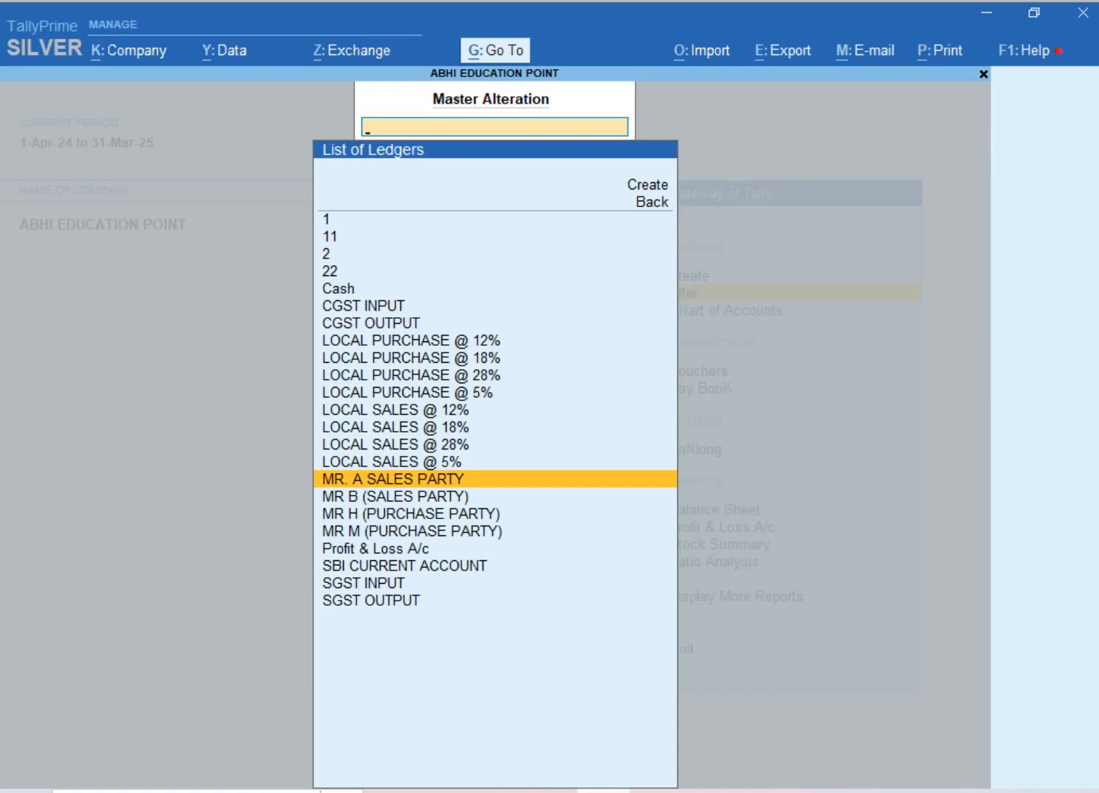
key("Escape")
key("Escape")
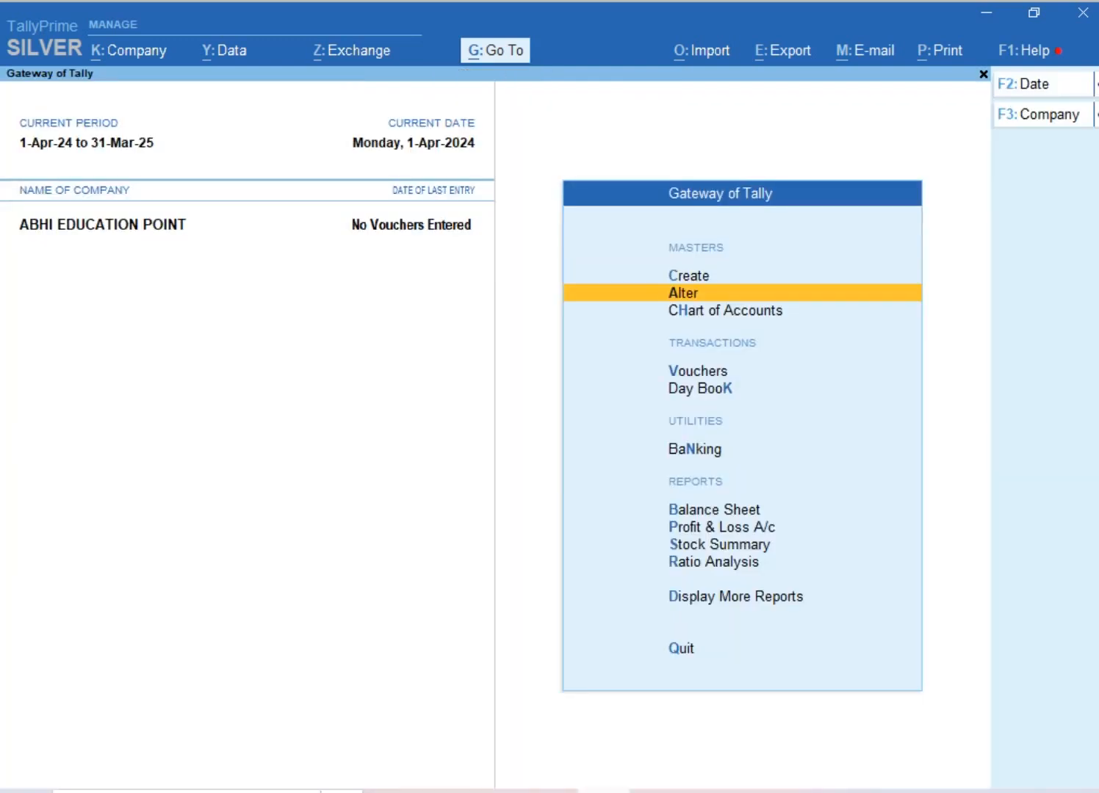
key("Escape")
key("n")
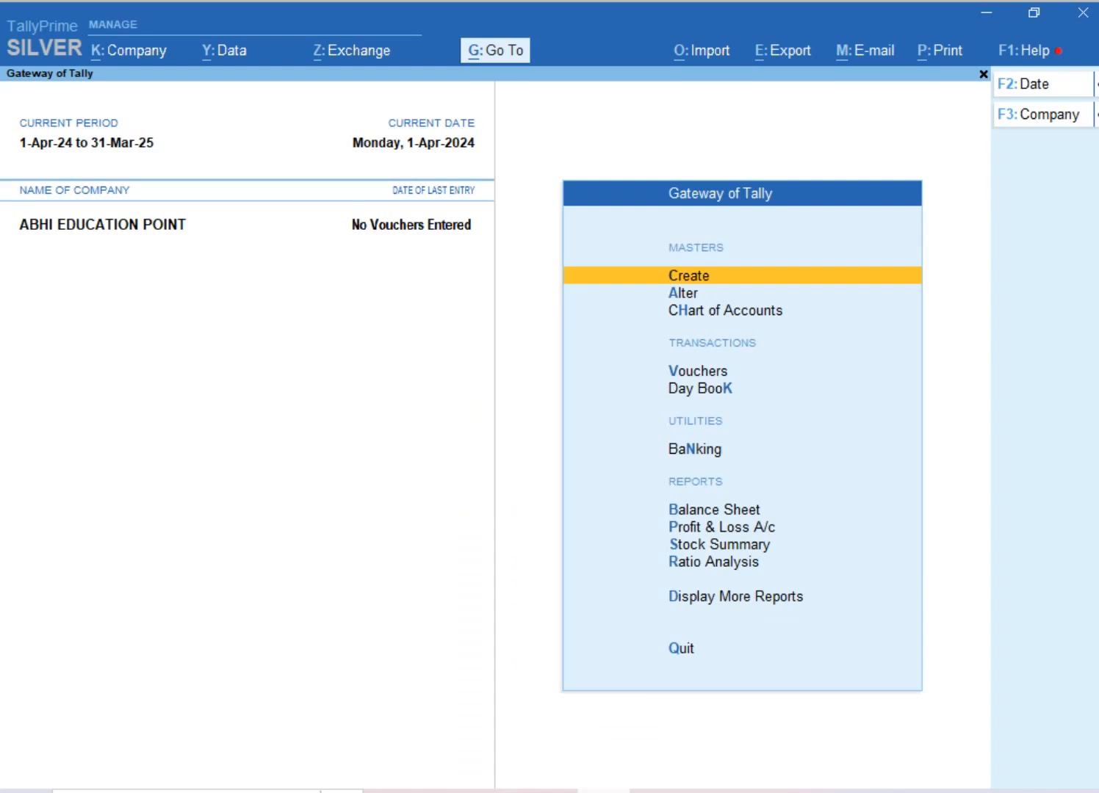
Start sales voucher no. 40 dated 5-Apr-24 for the party MR. A SALES PARTY
type("v40")
key("Return")
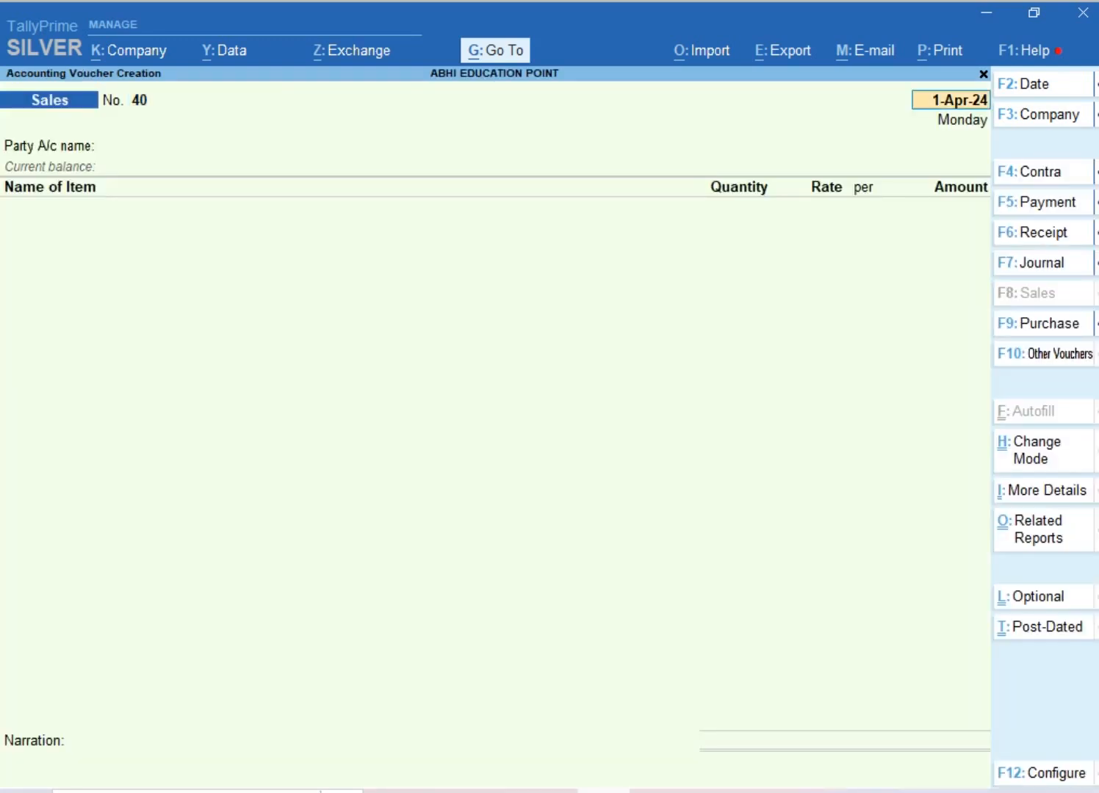
type("5-4")
key("Return")
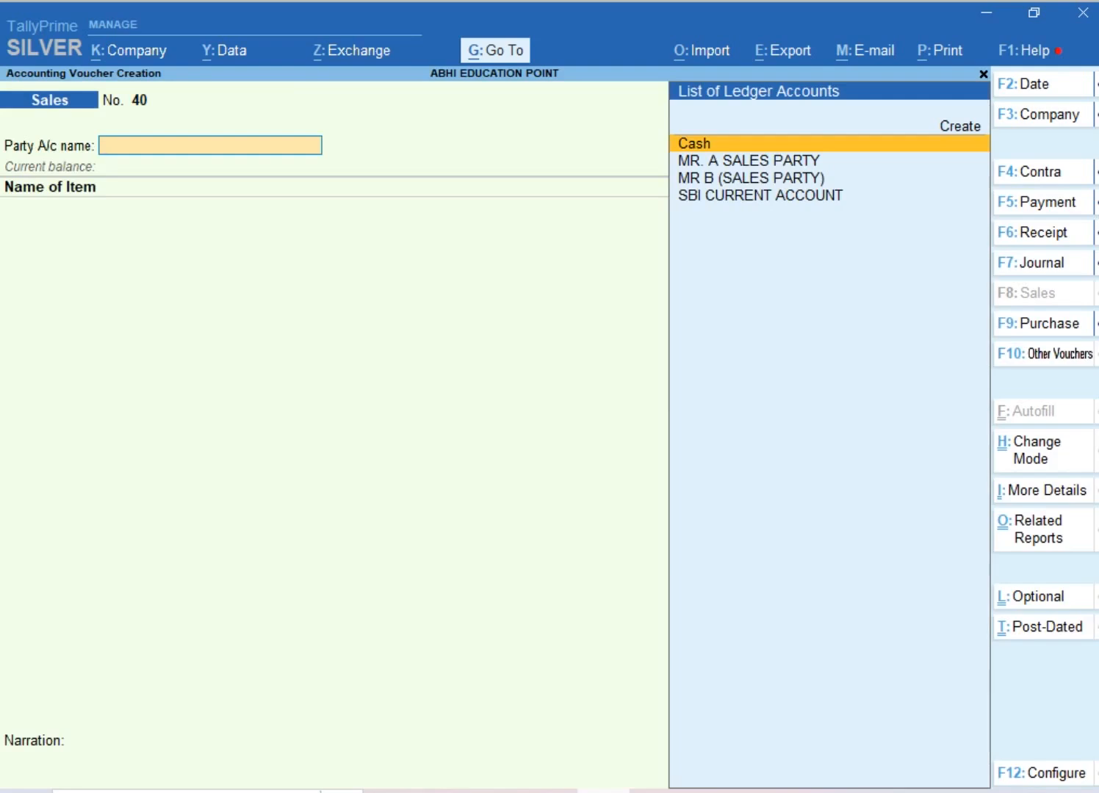
key("Down")
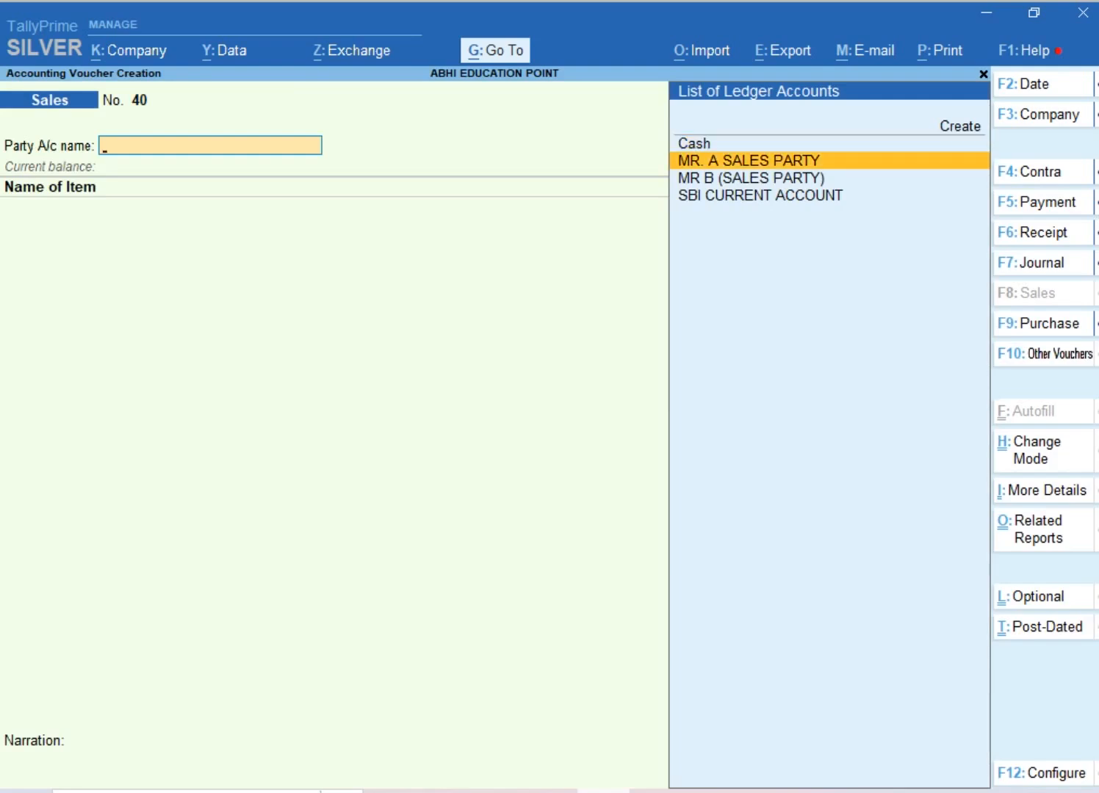
key("Return")
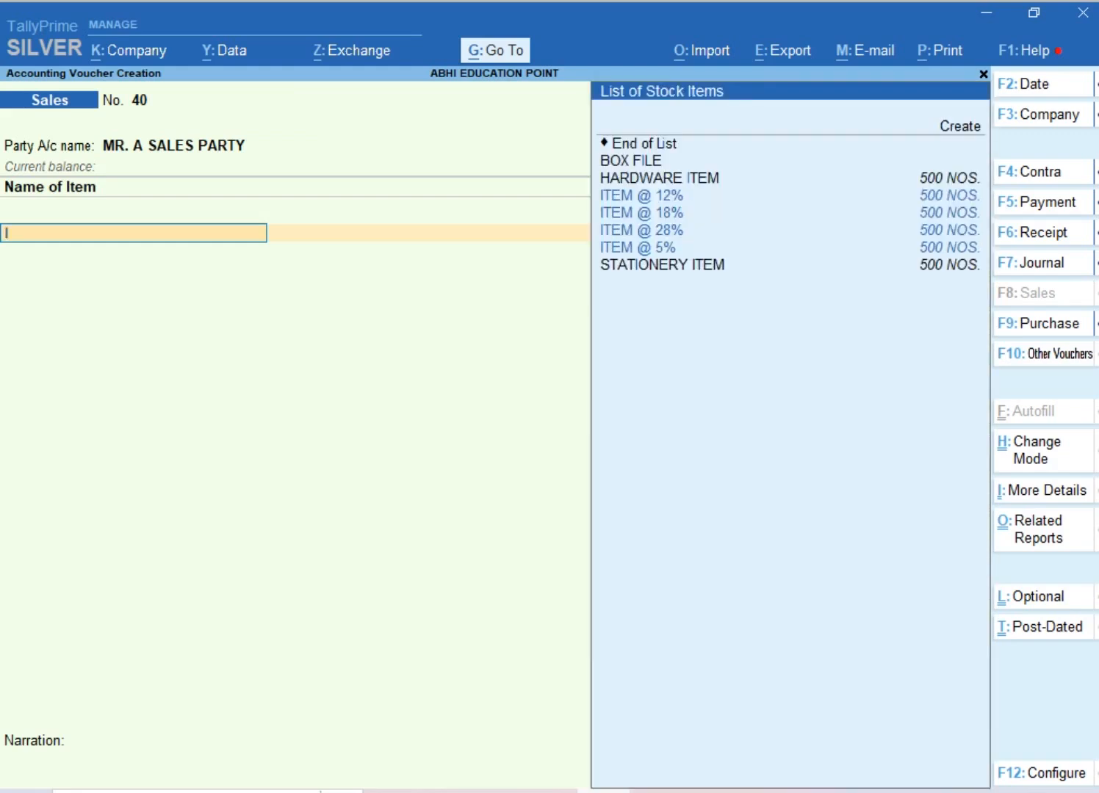
Add ITEM @ 18% to the sales voucher with a quantity of 10 NOS
key("Down")
key("Down")
key("Down")
key("Up")
key("Return")
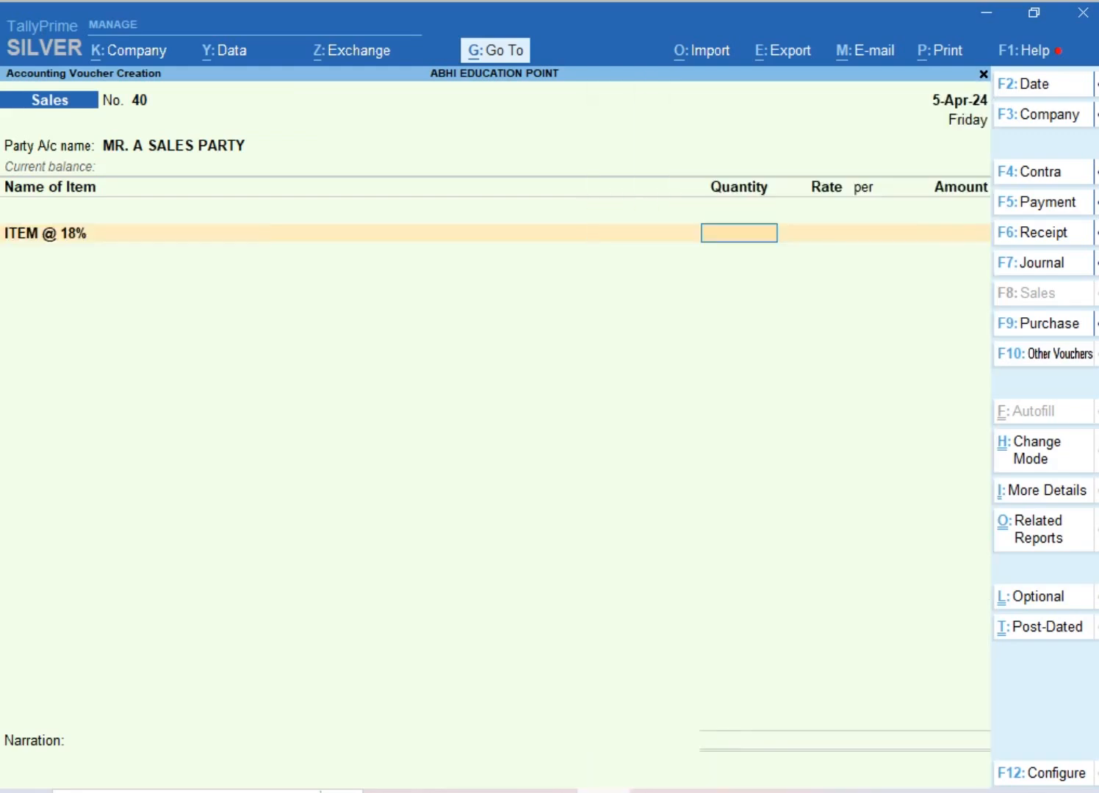
type("10")
key("Return")
Set the item's rate to 2,000 per NOS. and finish the voucher's item list
type("50")
key("Return")
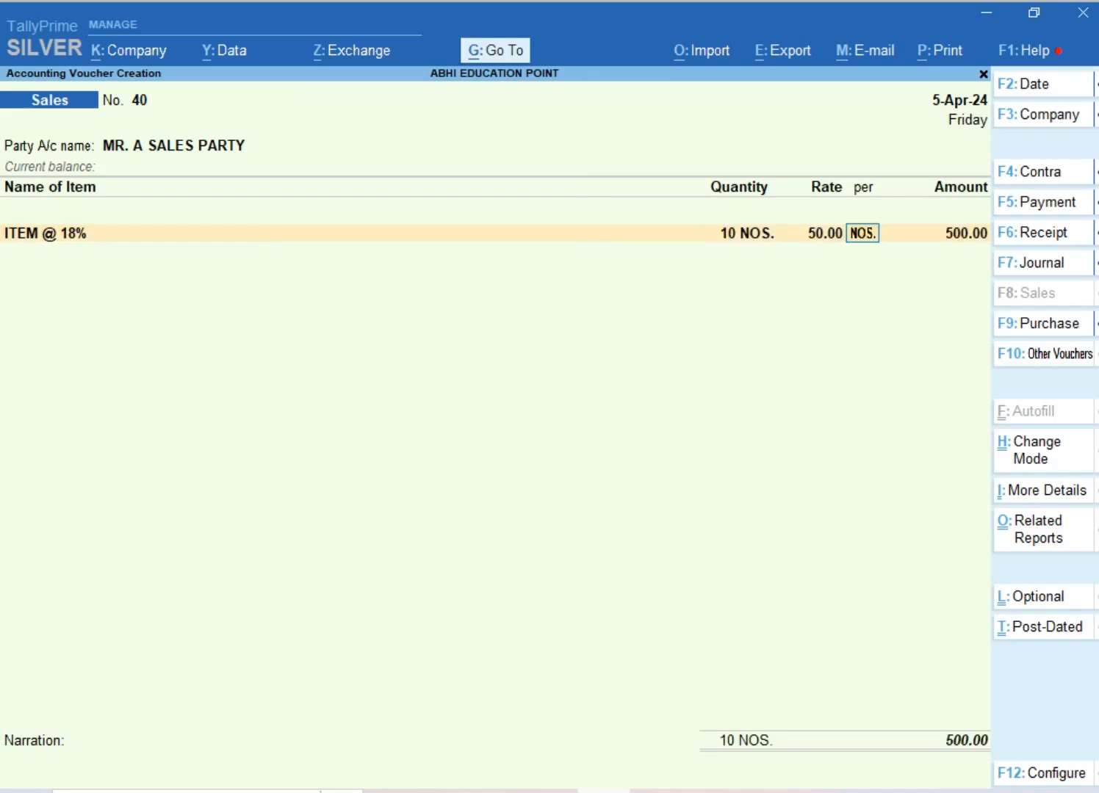
key("Return")
key("BackSpace")
key("BackSpace")
key("Return")
type("2,0")
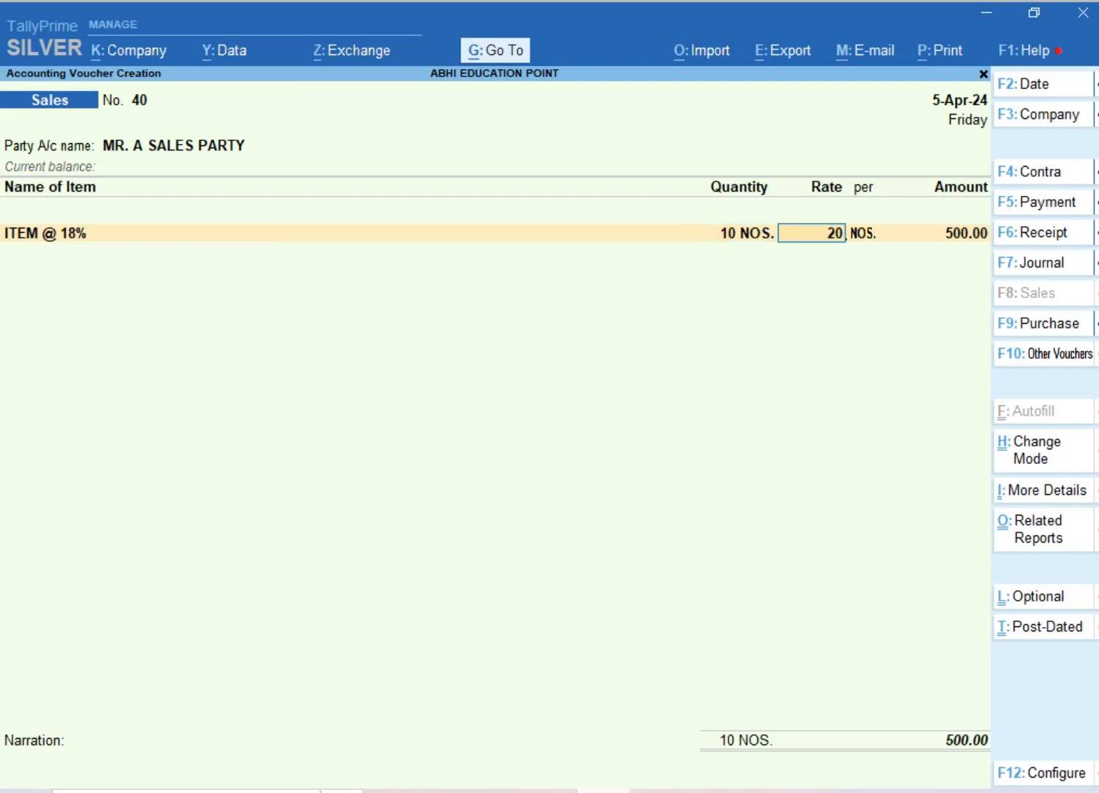
type("00")
key("Return")
key("Return")
key("Return")
key("Return")
key("Return")
Add the CGST OUTPUT and SGST OUTPUT ledgers using 11 and 22, save the sales voucher and leave voucher entry
type("11")
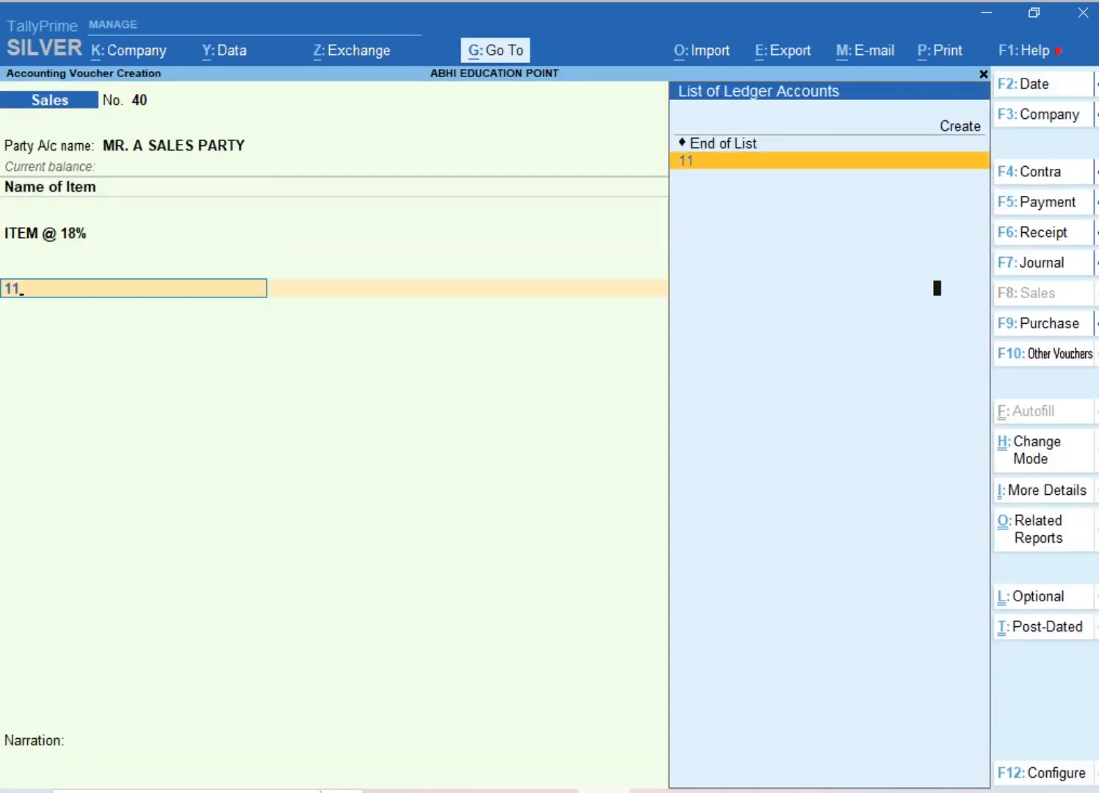
key("Return")
key("Return")
type("22")
key("Return")
key("Return")
key("Return")
key("Return")
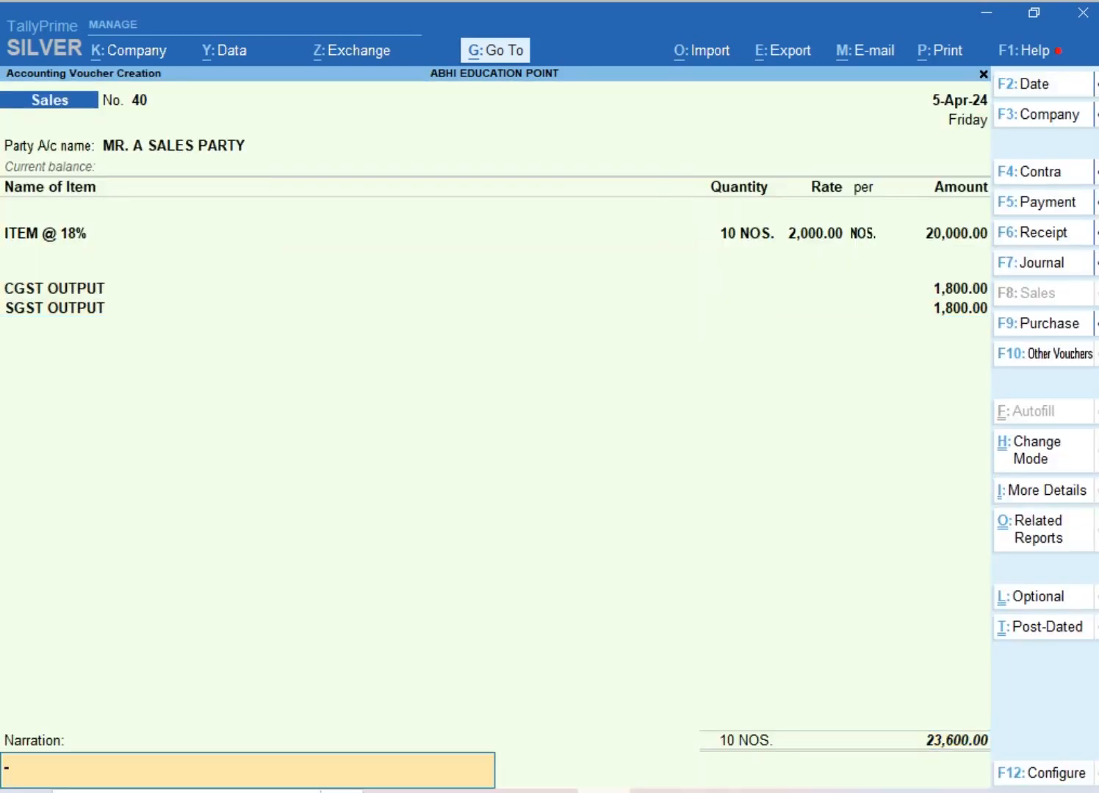
key("Return")
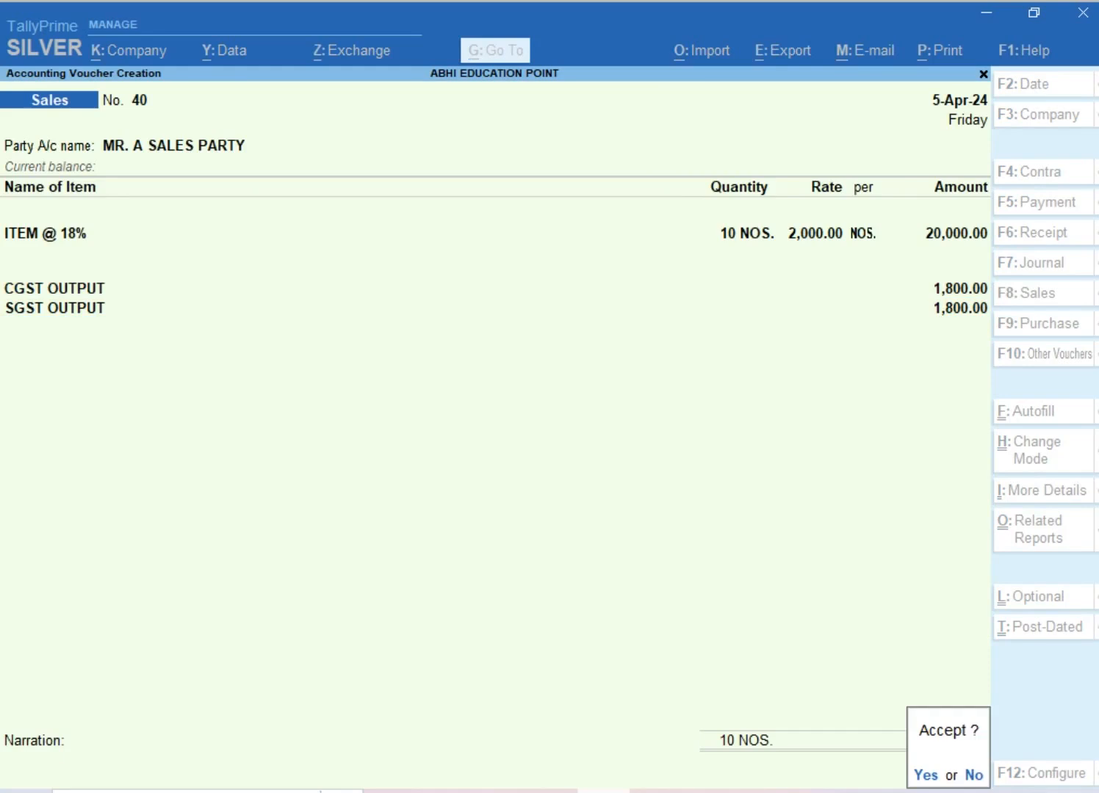
key("Return")
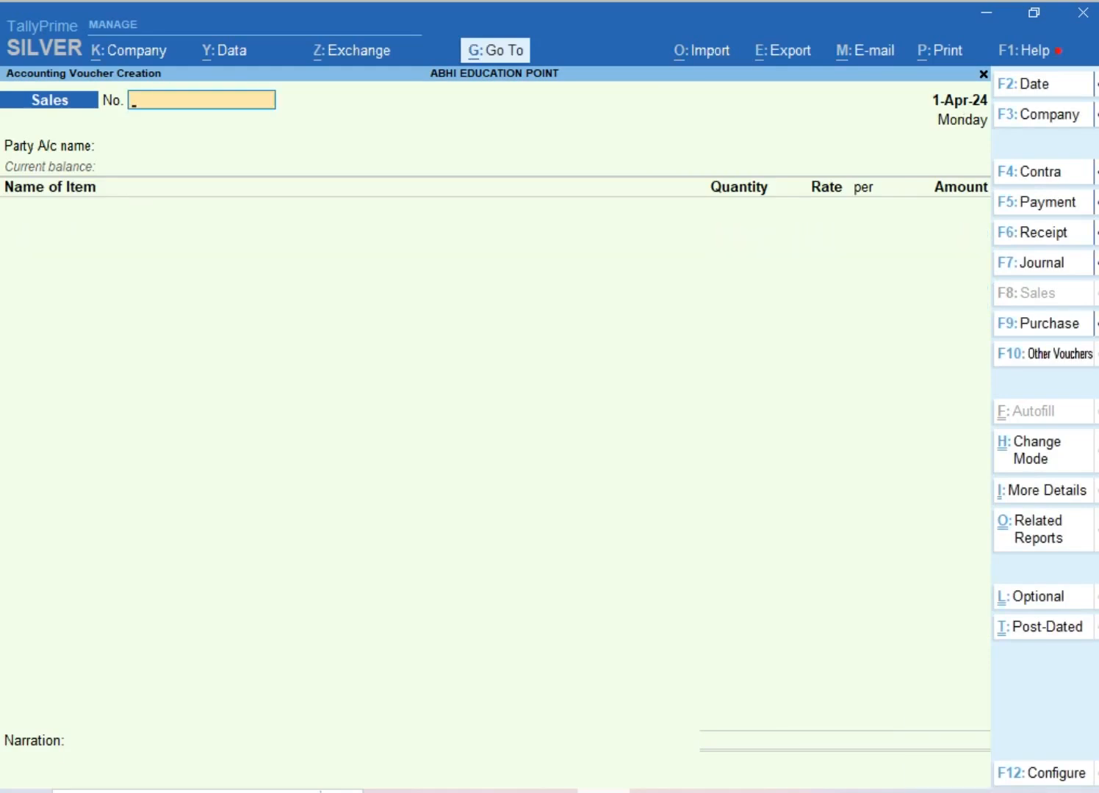
key("Escape")
key("Return")
Open the outstanding Receivables report from the Statements of Accounts
key("Down")
key("Down")
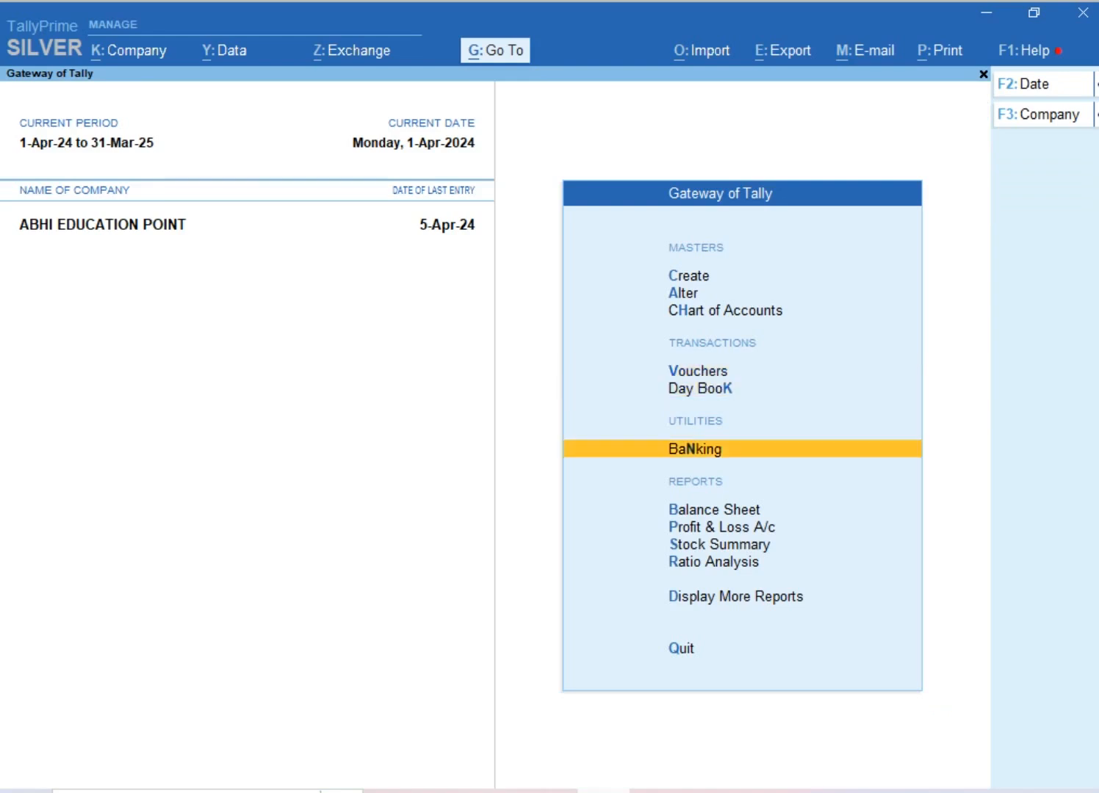
key("d")
key("Down")
key("Down")
key("Down")
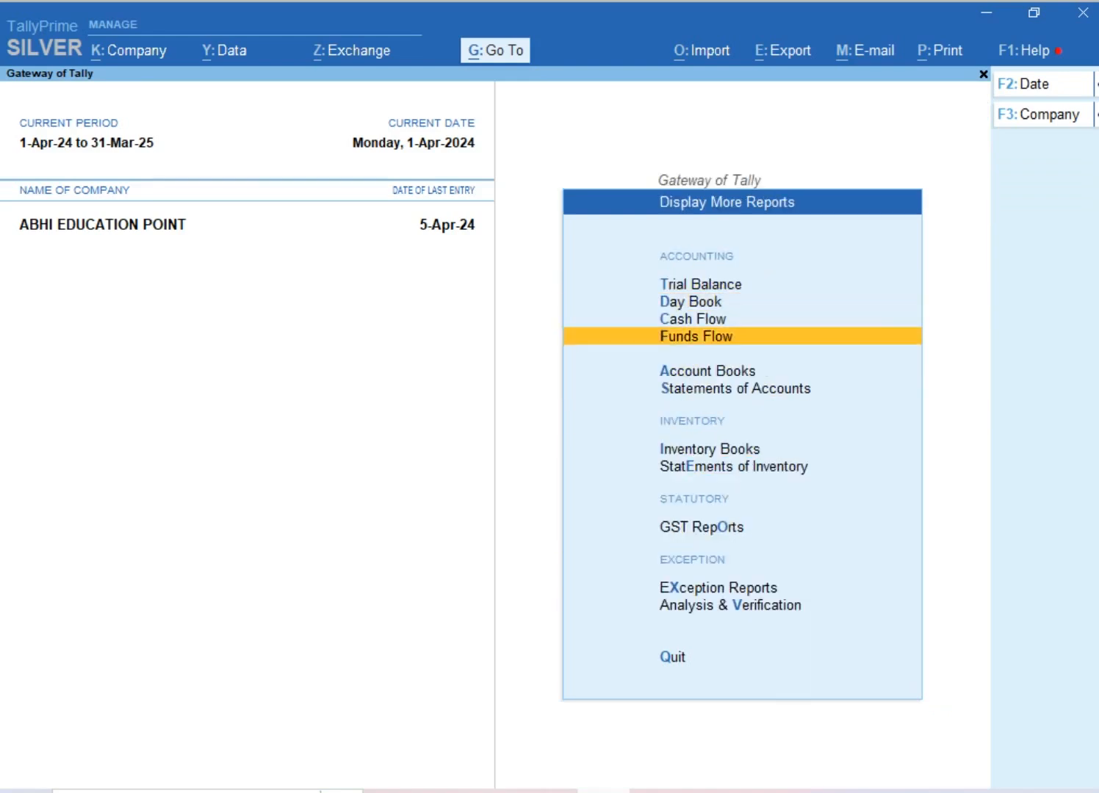
key("Down")
key("Down")
key("Return")
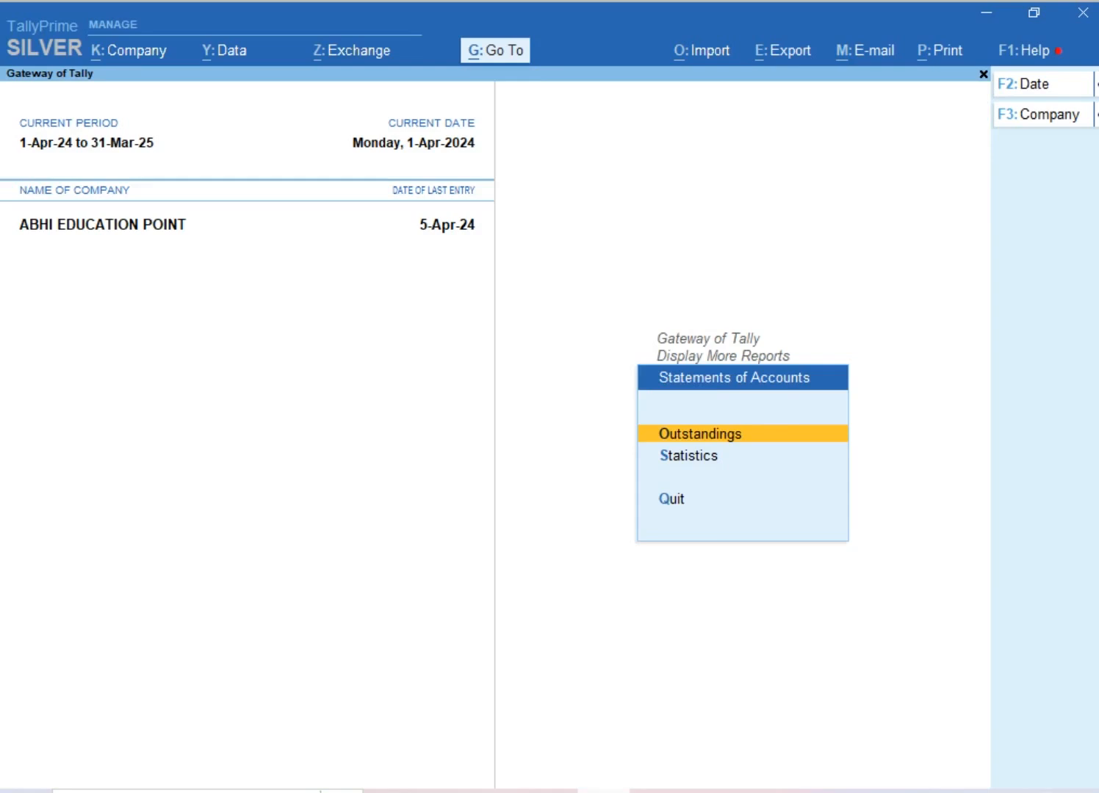
key("Return")
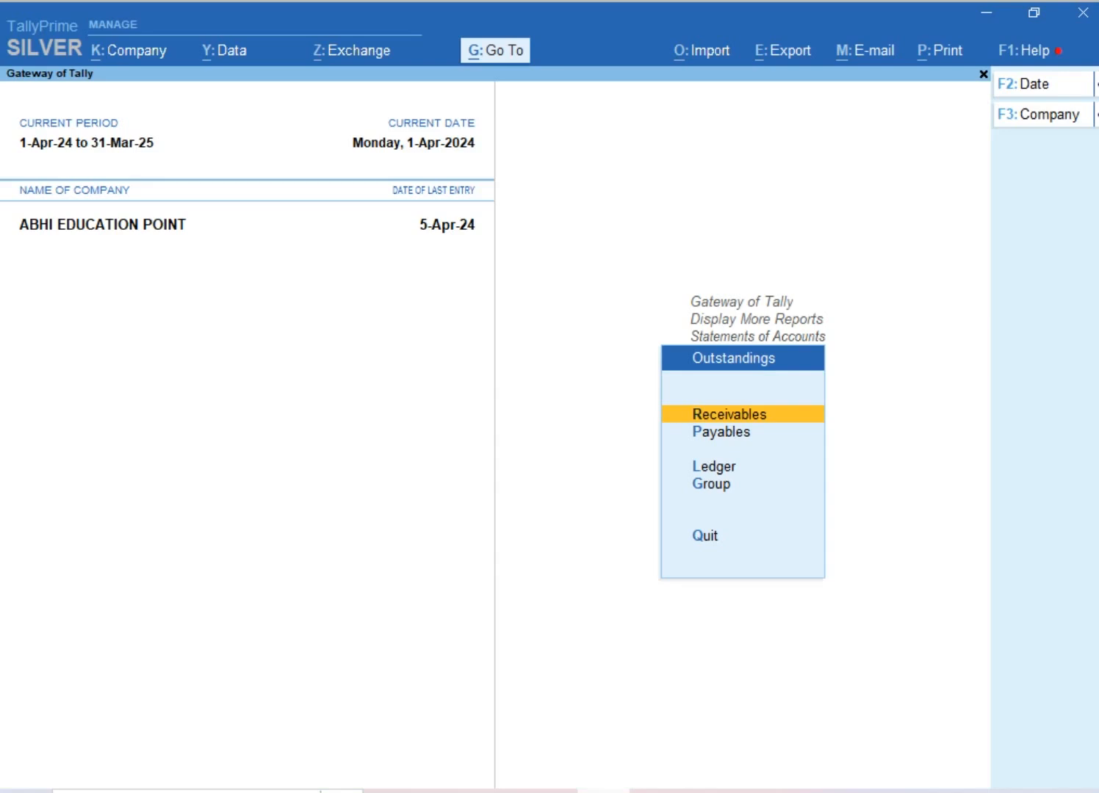
key("Down")
key("Up")
key("Return")
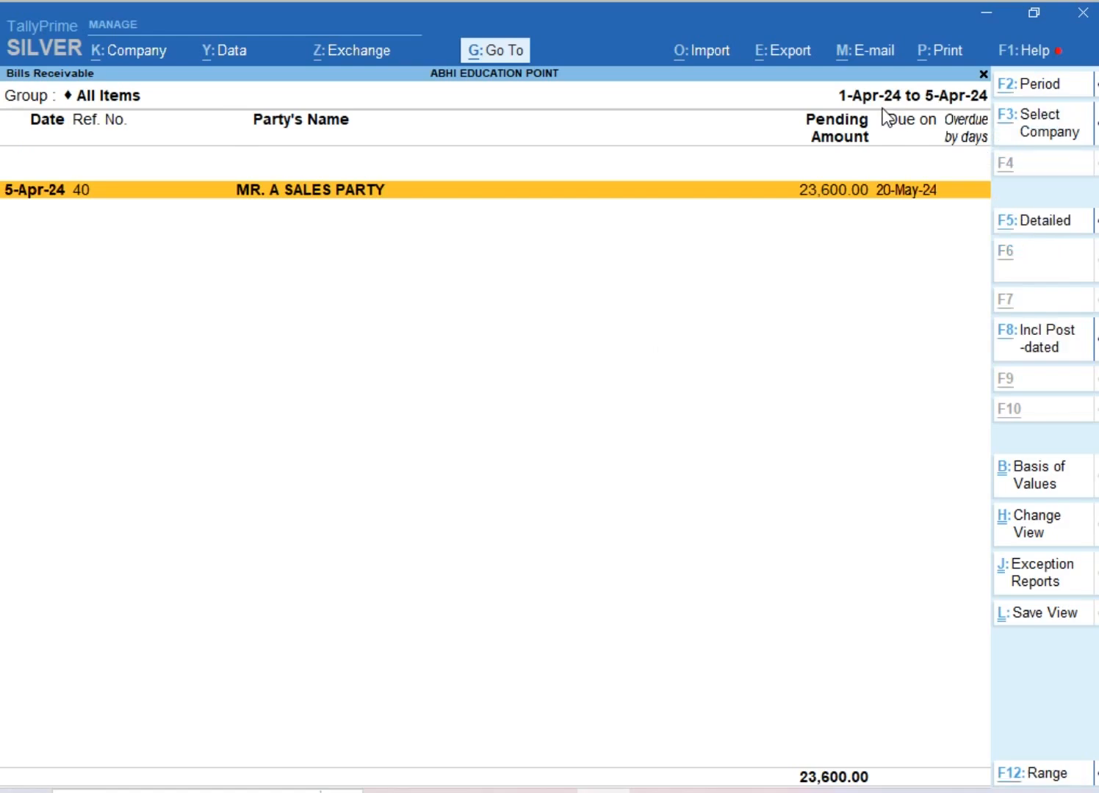
Set the Bills Receivable report period to 1-Apr-24 through 30-Apr-24
key("alt+F2")
key("Return")
type("30-4")
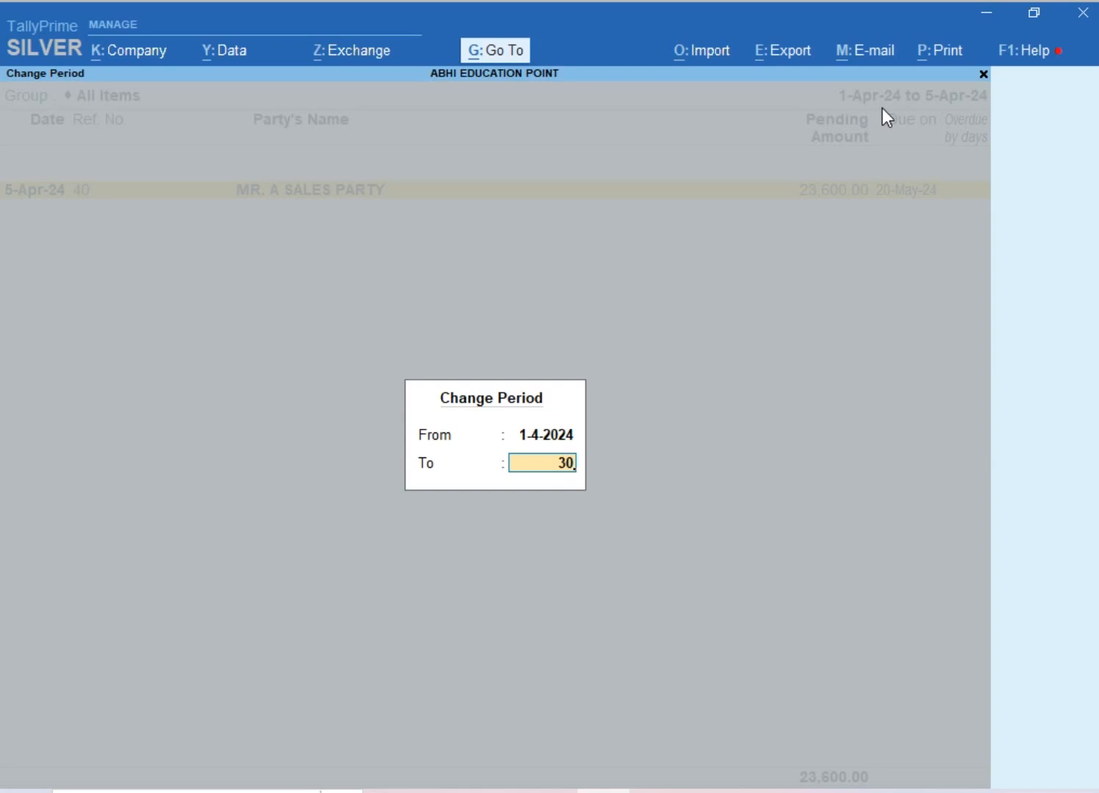
key("Return")
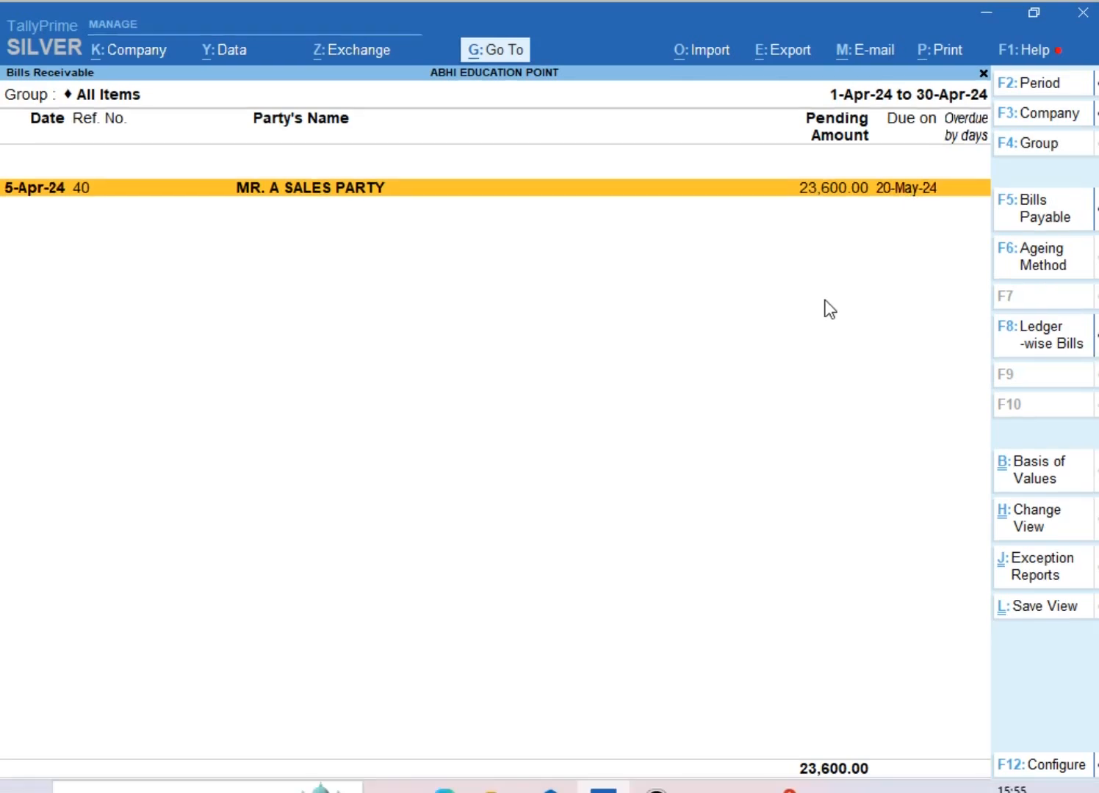
Apply Ageing by Due Date to the receivables with the 0–15, 15–30, 30–45 and 45–0 day slabs
left_click(1046, 276)
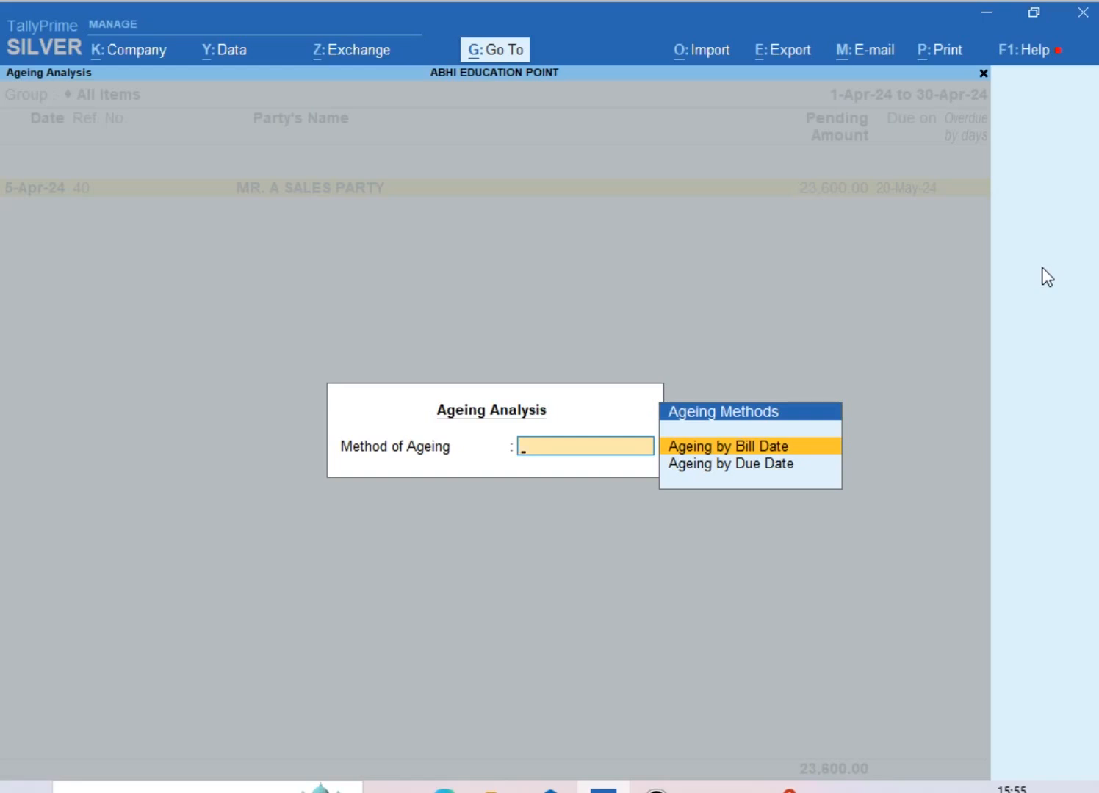
key("Down")
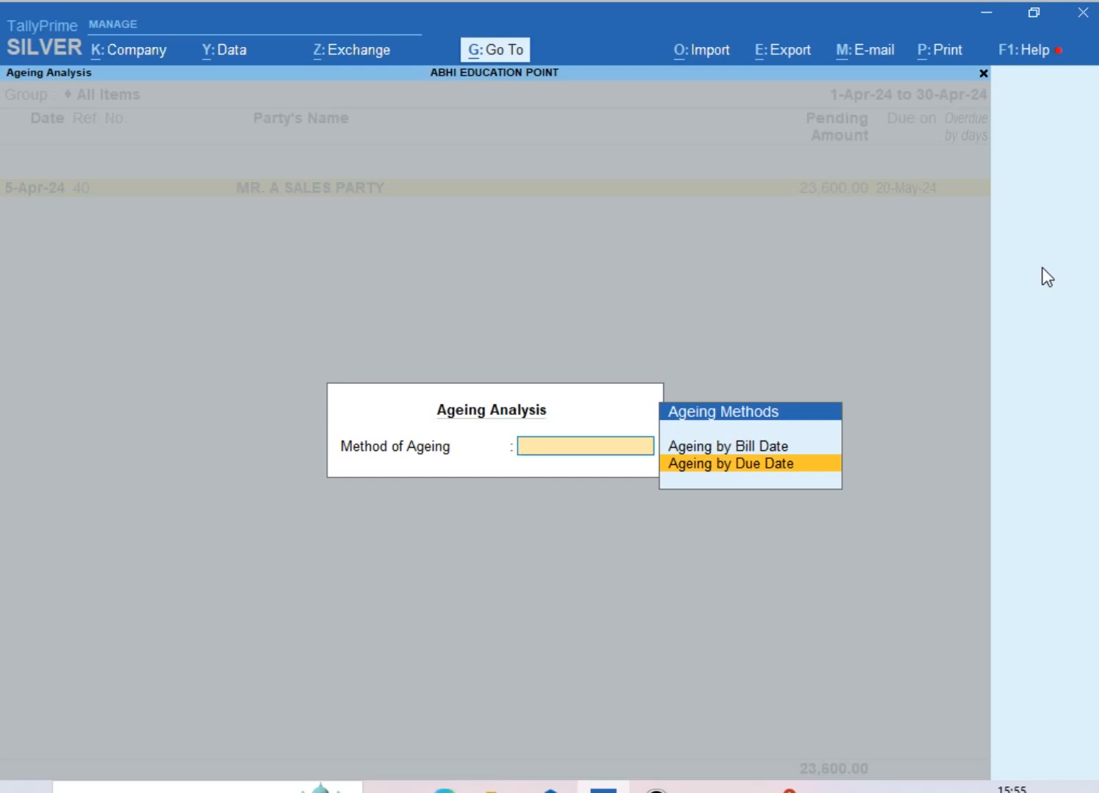
key("Return")
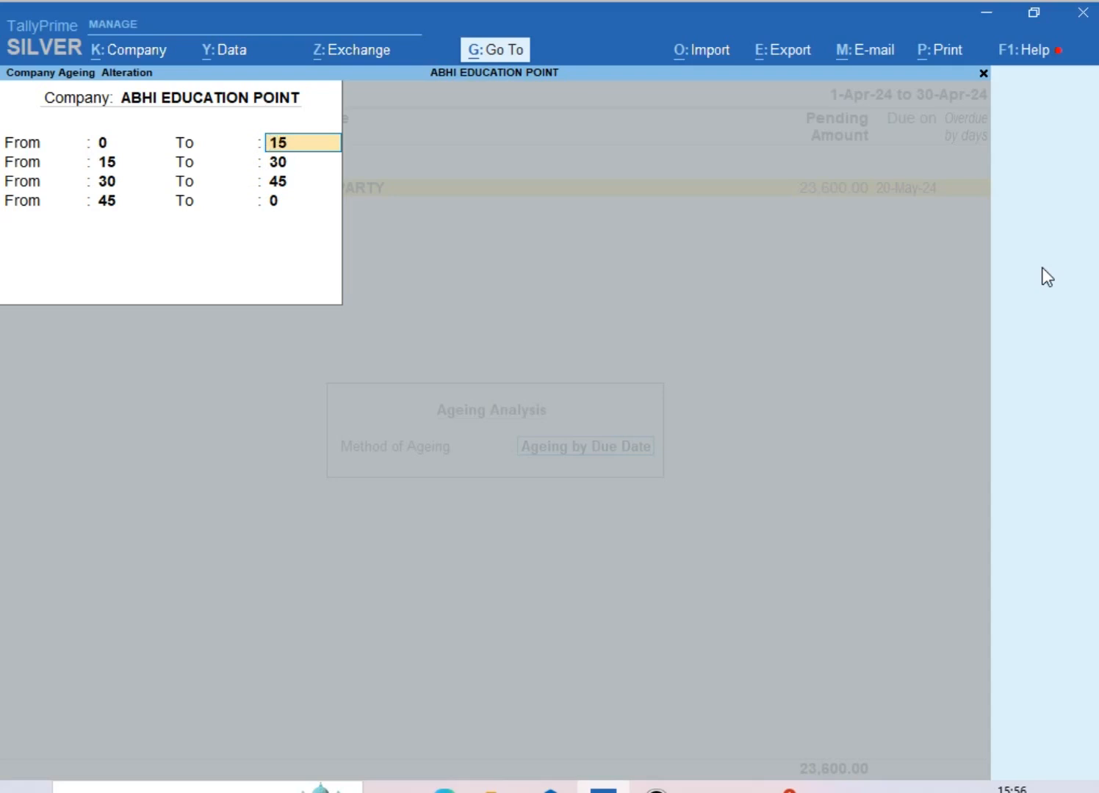
key("Return")
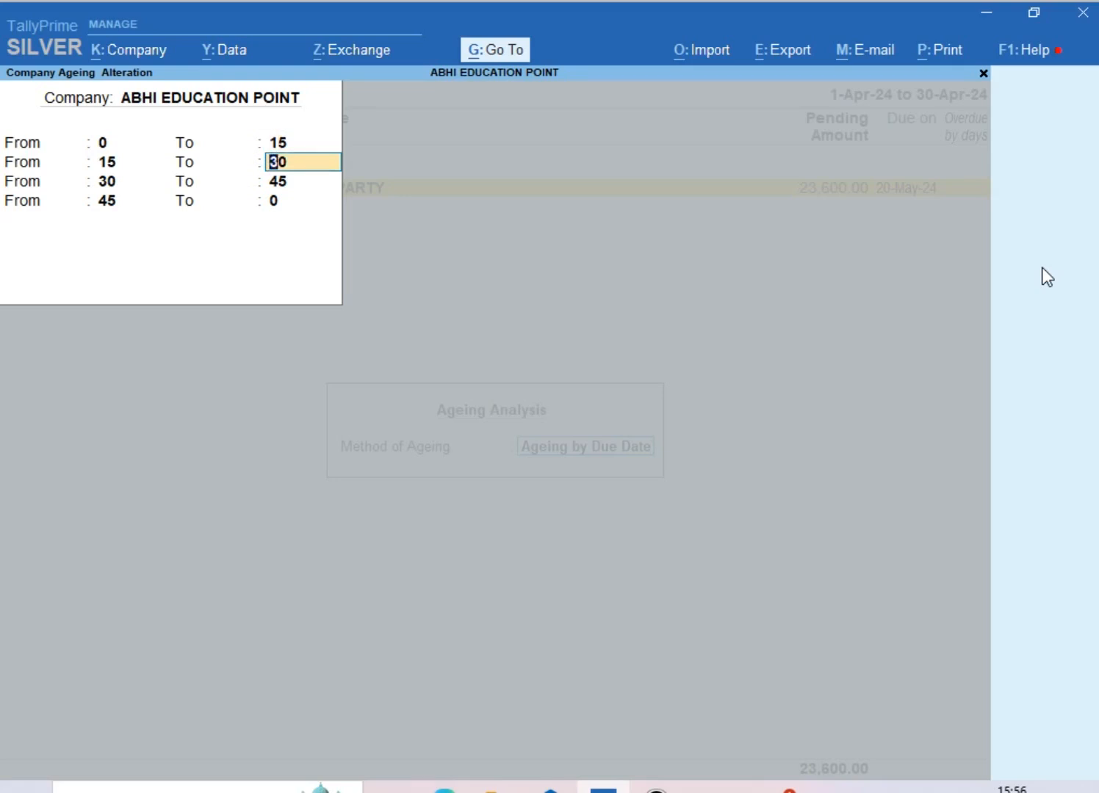
key("Up")
key("Return")
key("Return")
key("Return")
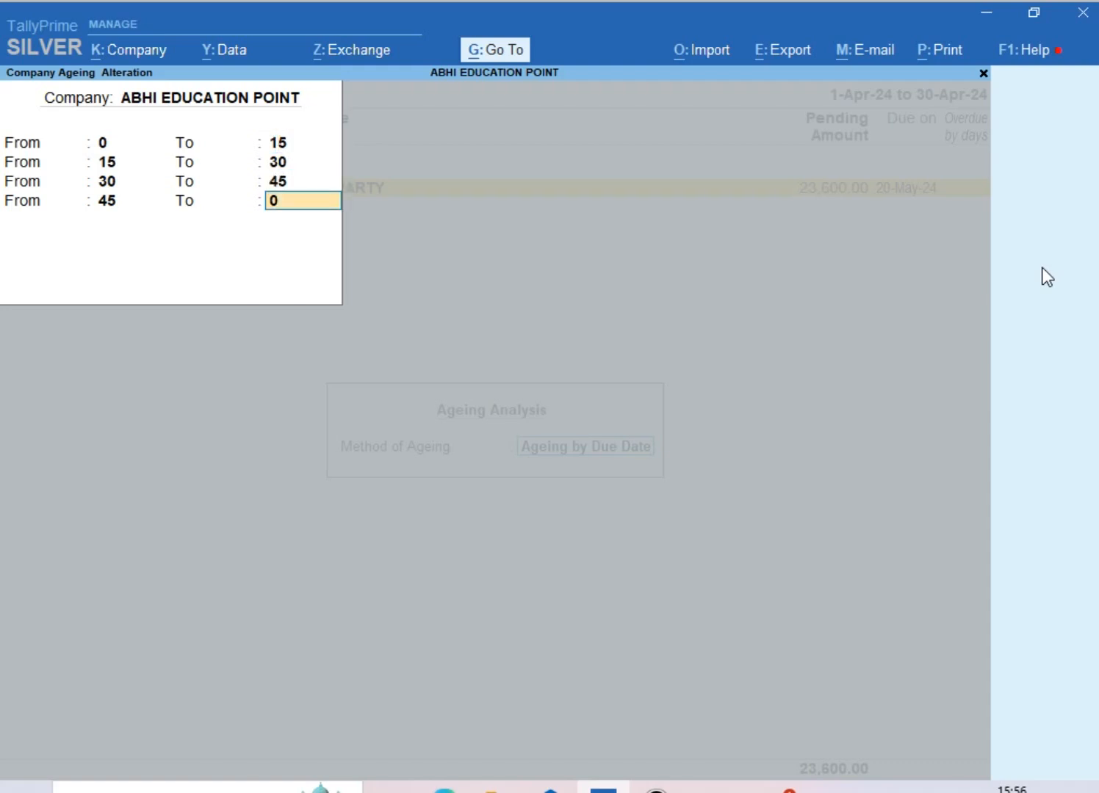
key("Return")
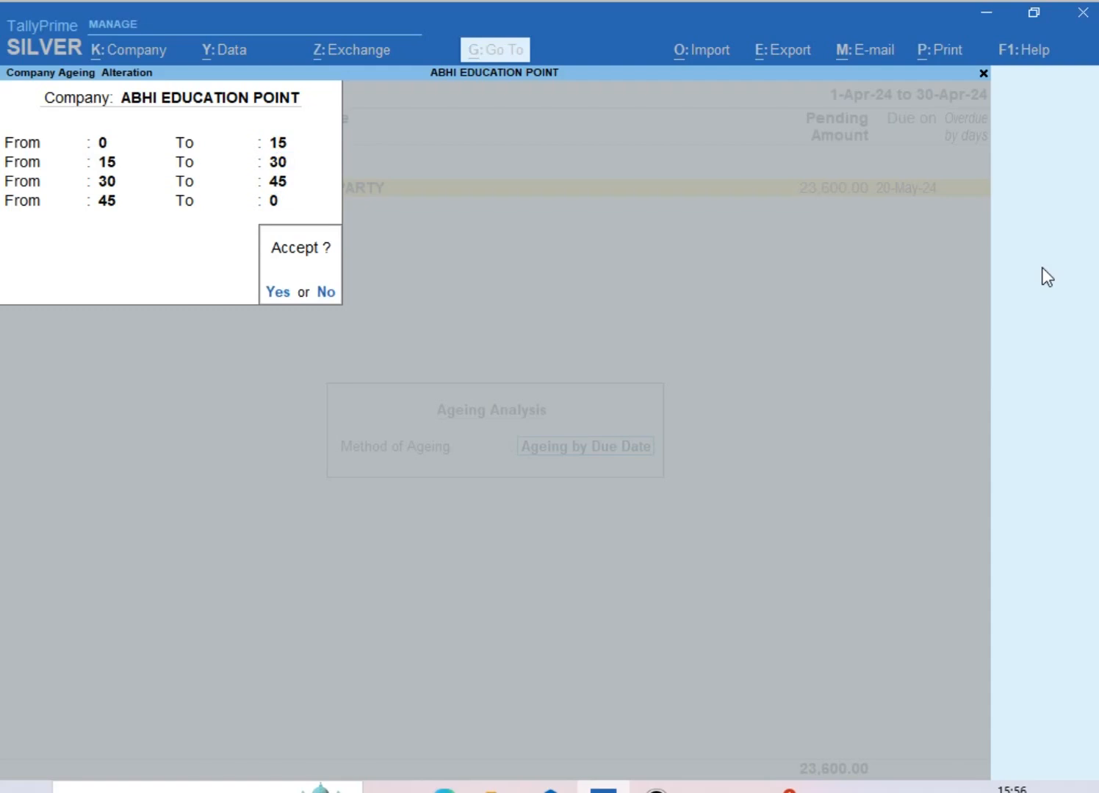
key("Return")
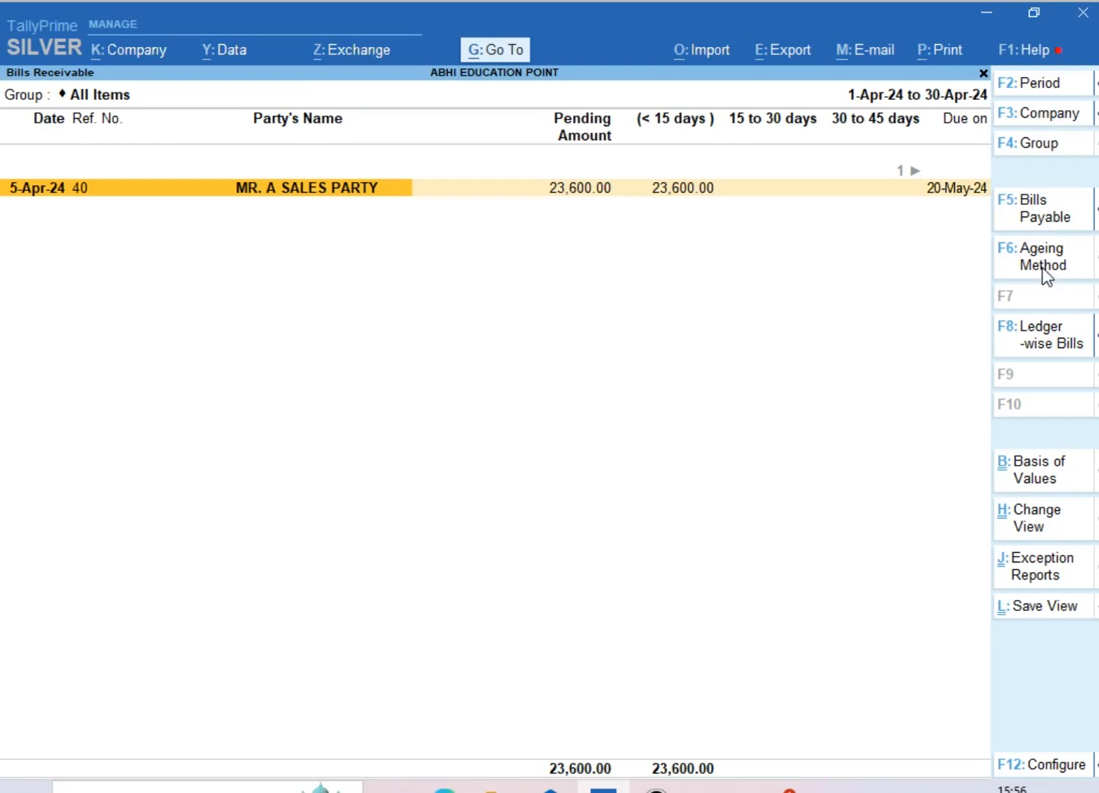
left_click(1044, 270)
key("Down")
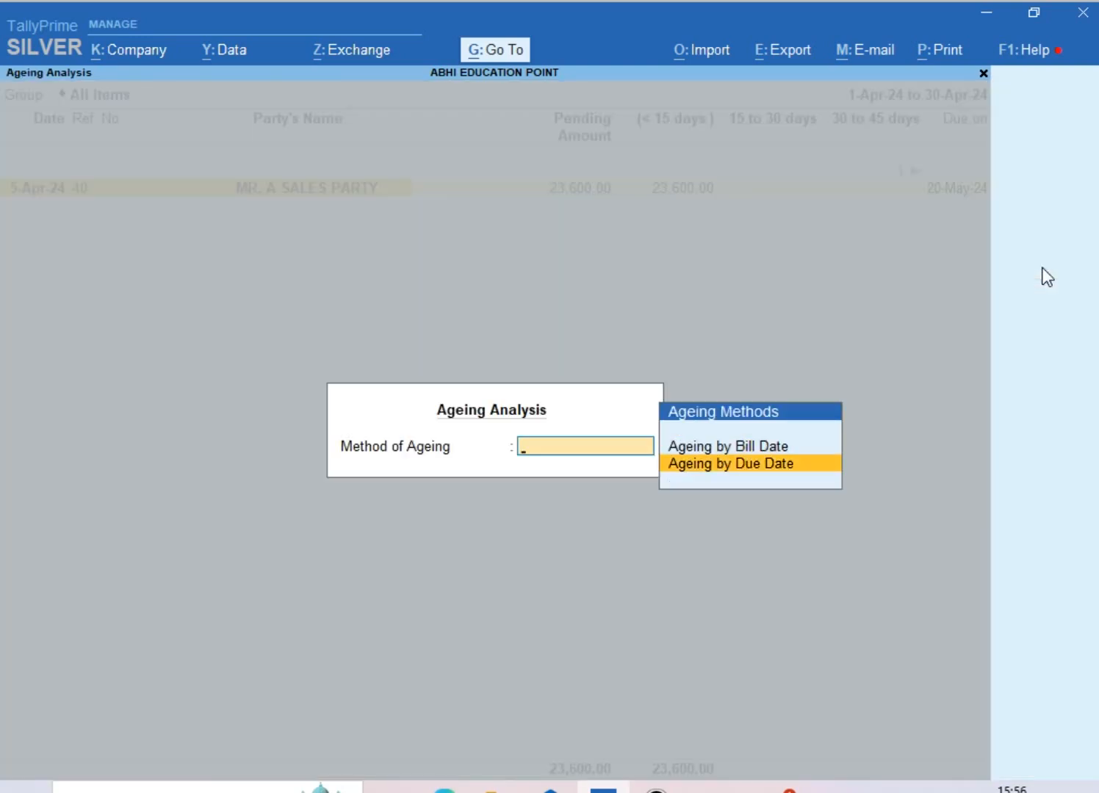
key("Return")
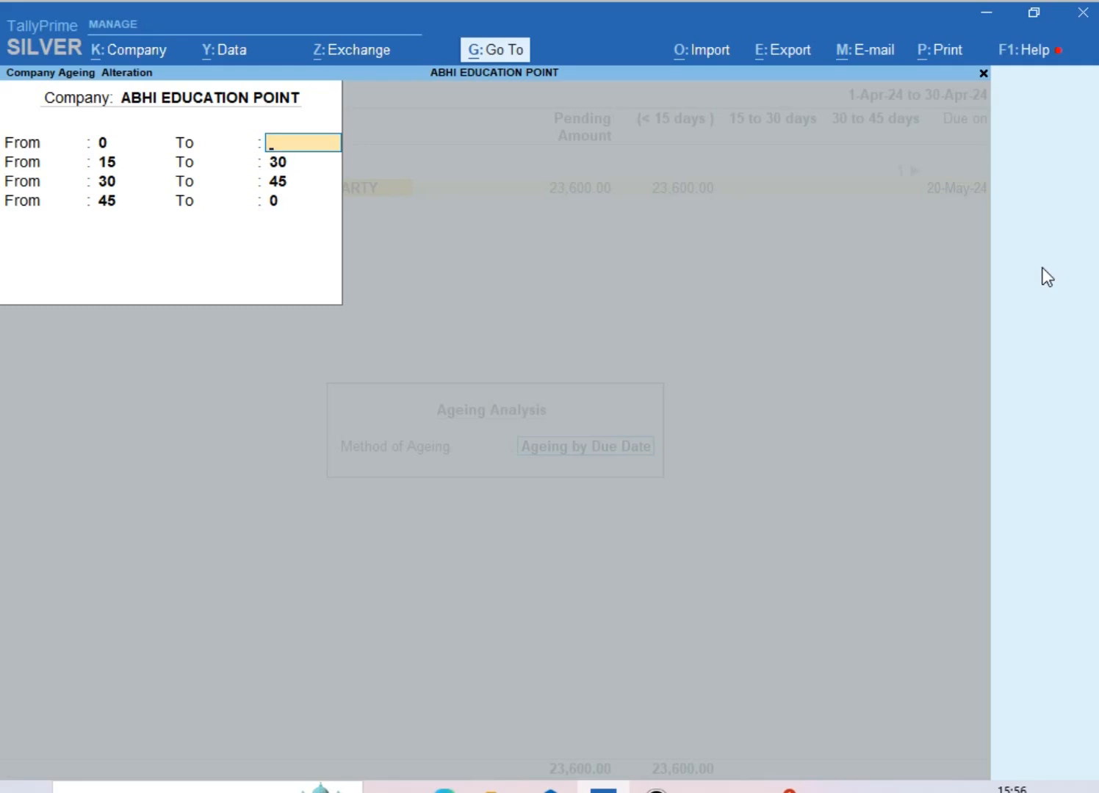
key("Escape")
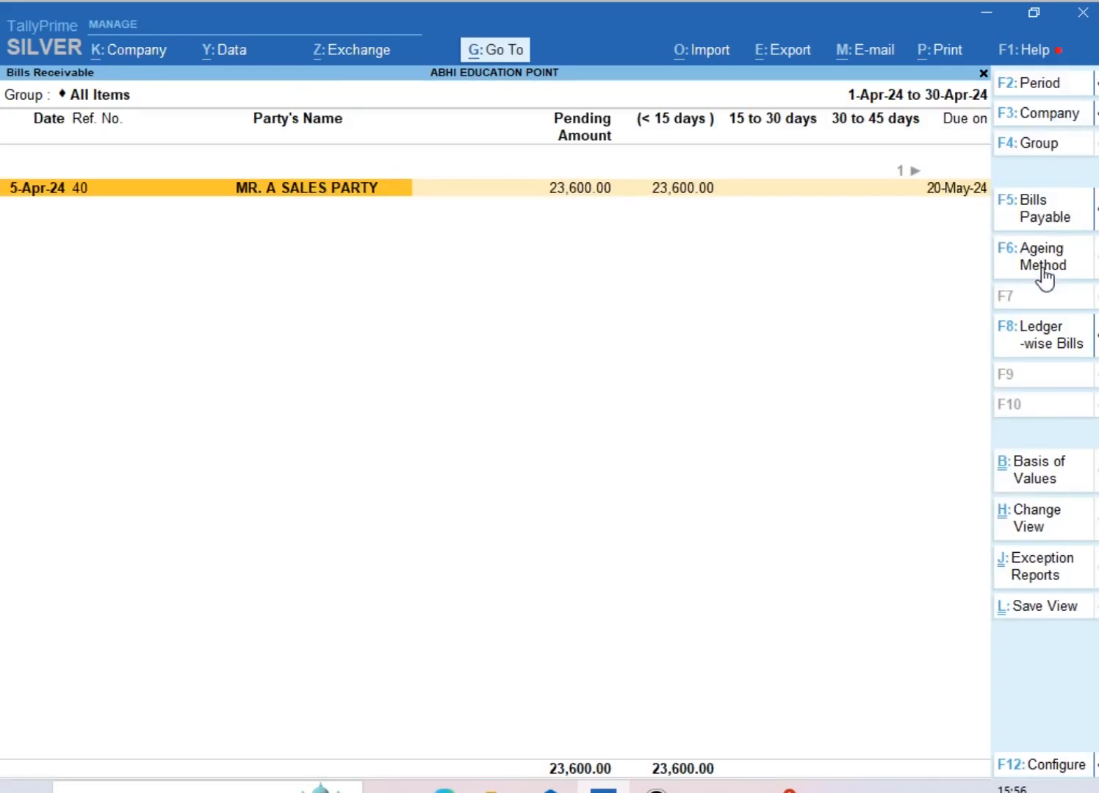
Reapply Ageing by Due Date to the bills receivable and accept the 0–15, 15–30, 30–45 and 45–0 day slabs
left_click(1043, 271)
key("Down")
key("Return")
key("Return")
key("Return")
key("Return")
key("Return")
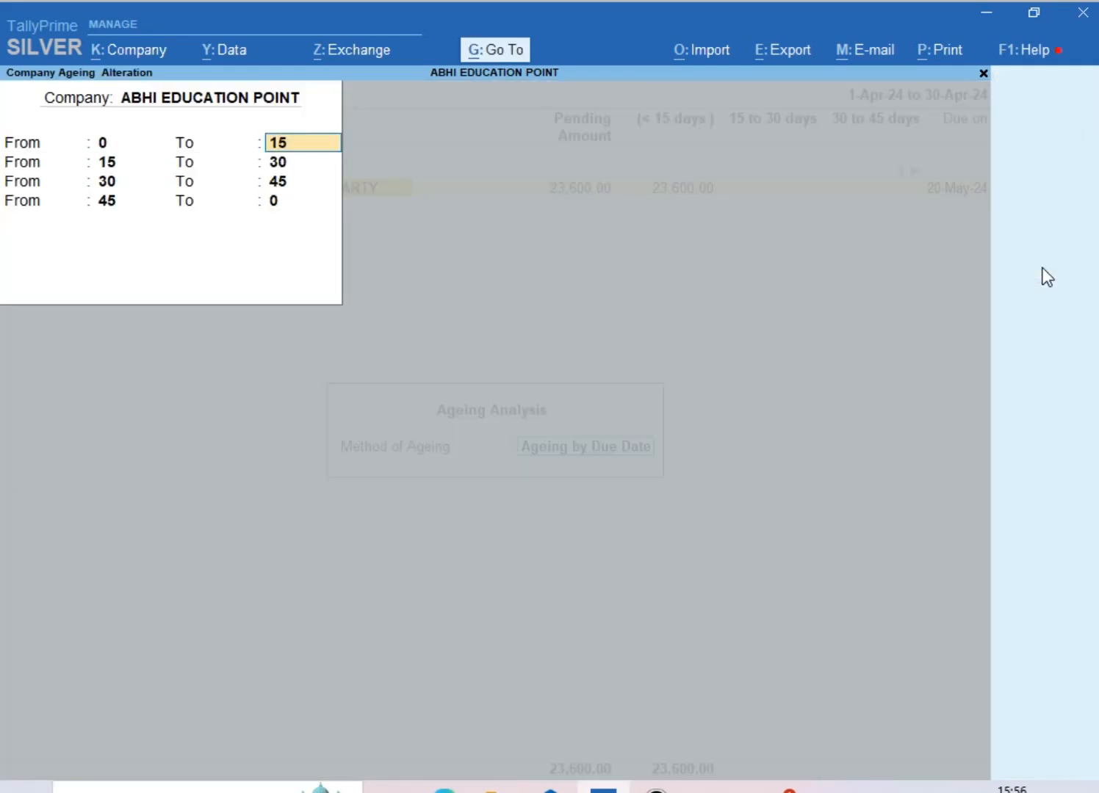
key("Return")
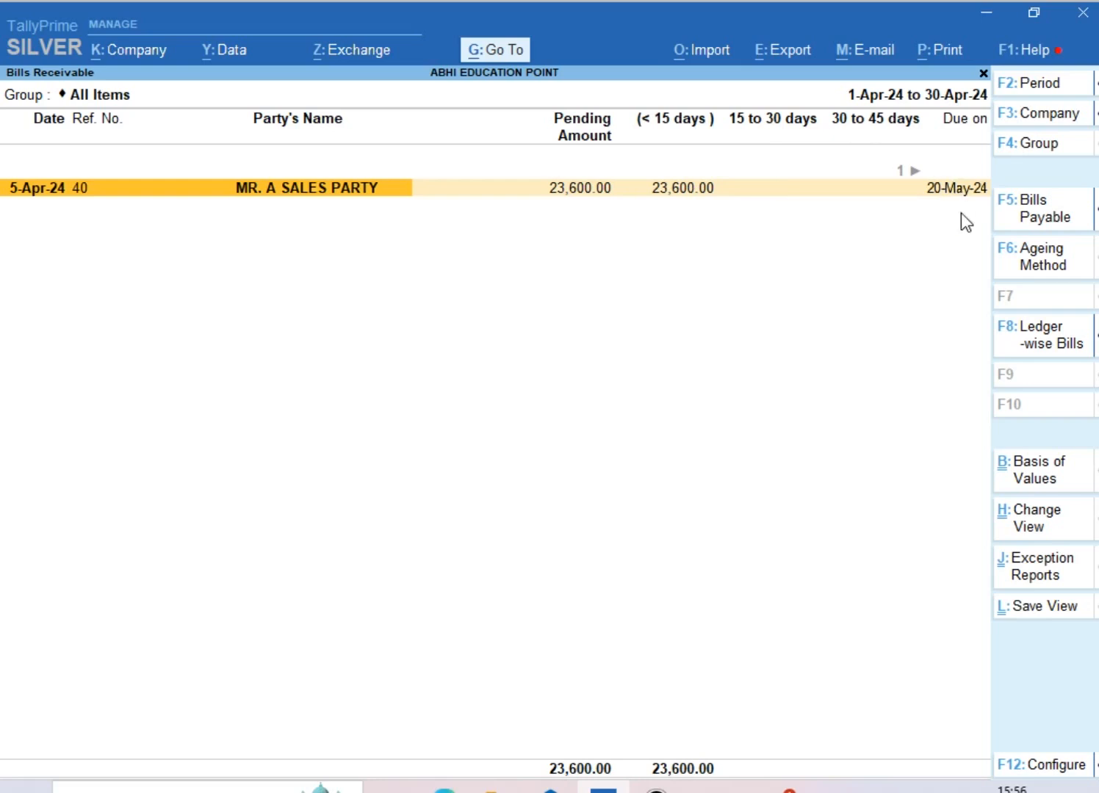
Set the Bills Receivable report period to end on 5-Jun-24, starting from 1-Apr-24
key("alt+F2")
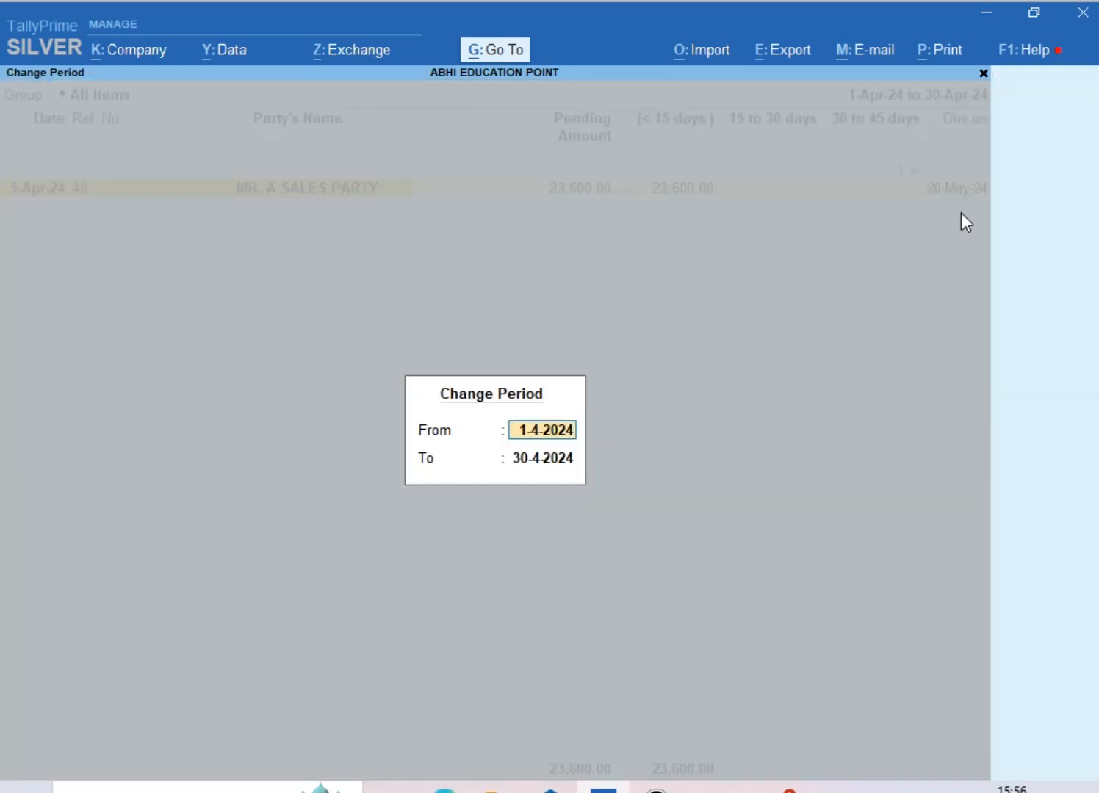
key("Return")
type("31-")
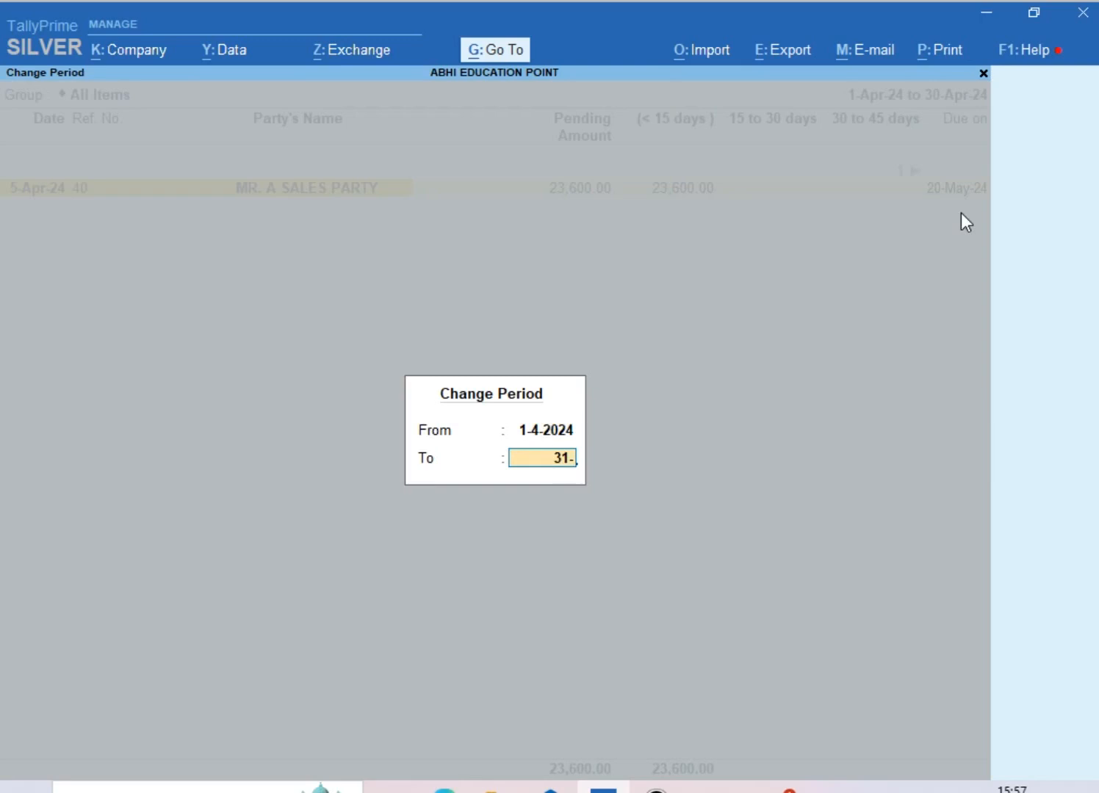
key("BackSpace")
key("BackSpace")
key("BackSpace")
type("5-6")
key("Return")
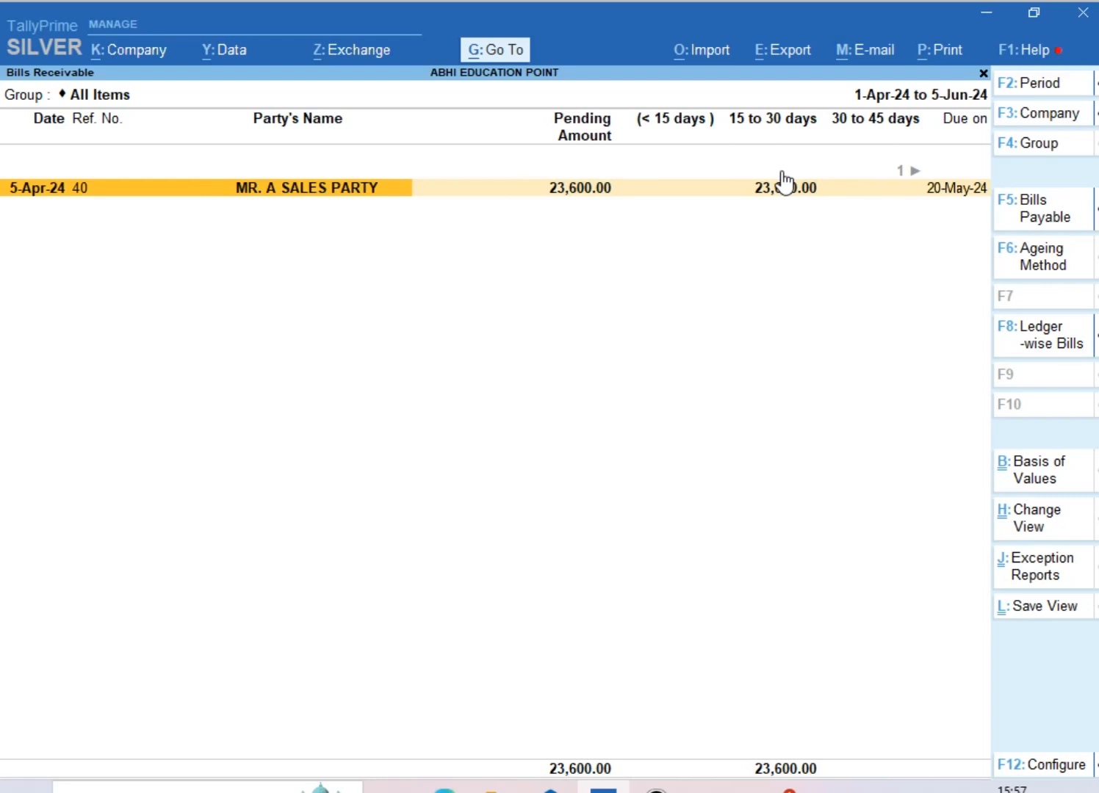
Extend the Bills Receivable report period to end on 5-Jul-24
key("alt+F2")
key("Return")
type("5-")
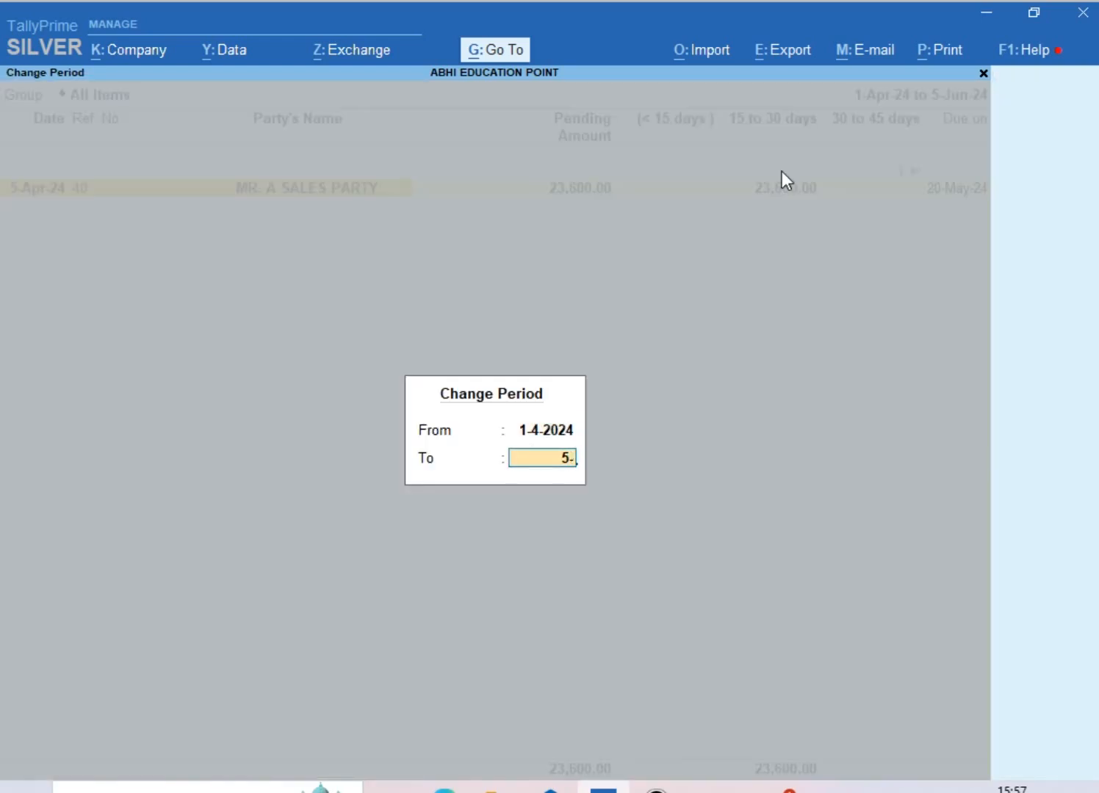
type("7")
key("Return")
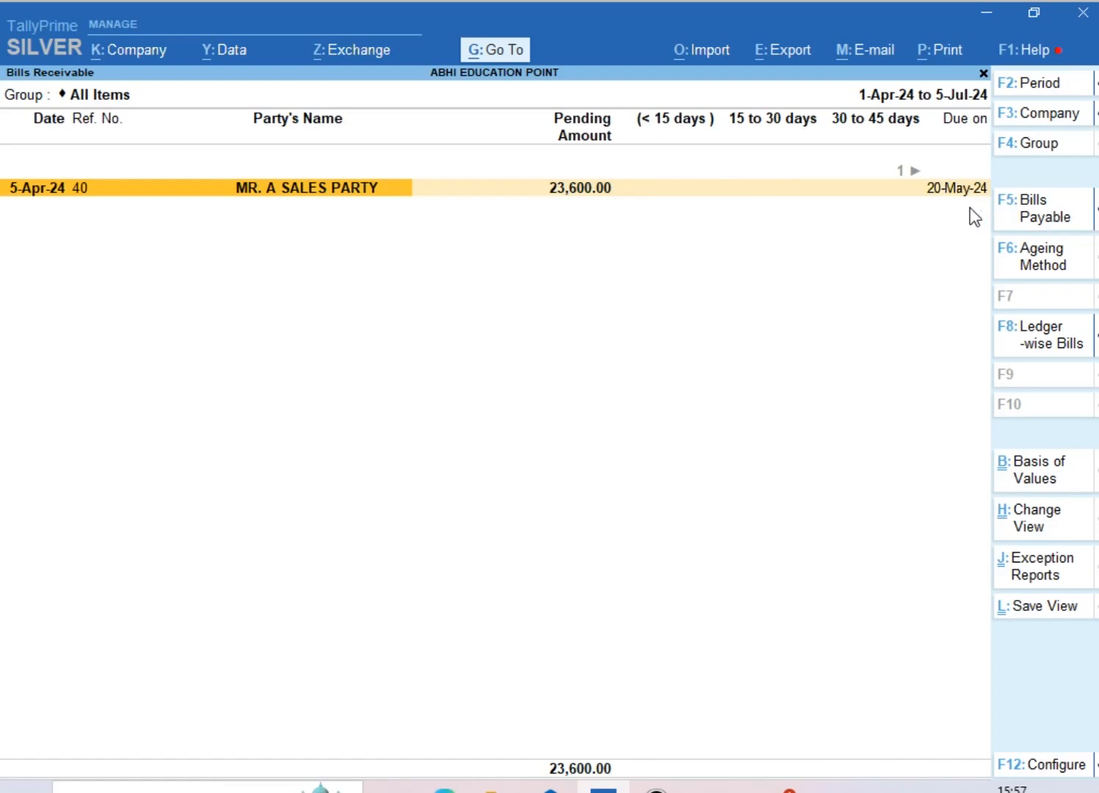
Examine the ageing columns of bill 40 across to the over-45-days slab
key("Right")
key("Right")
key("Right")
key("Right")
key("Right")
key("Right")
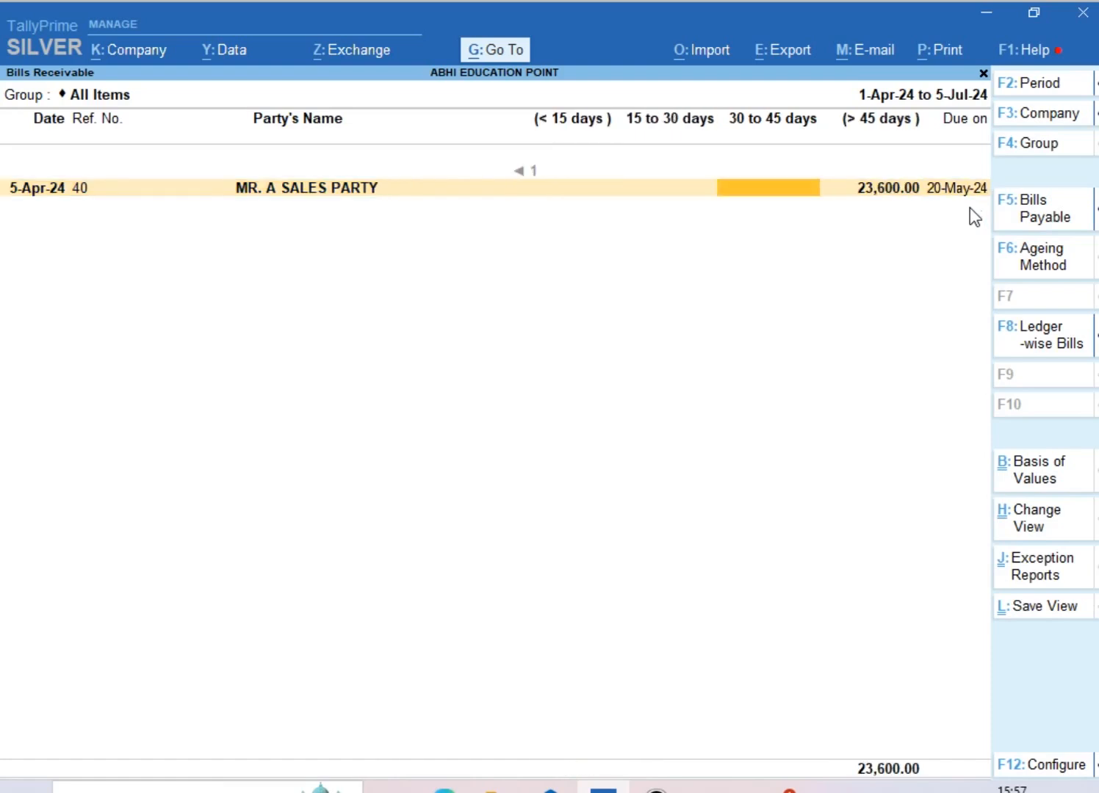
key("Left")
key("Left")
key("Left")
key("Right")
key("Right")
key("Right")
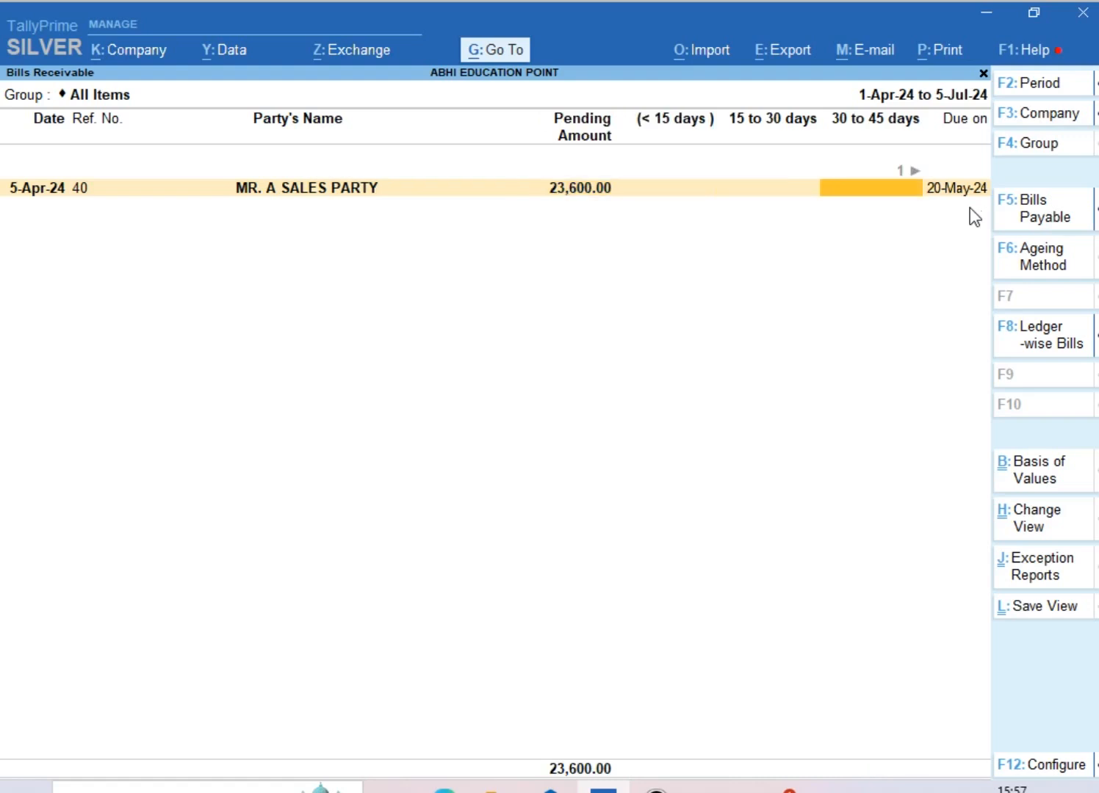
key("Right")
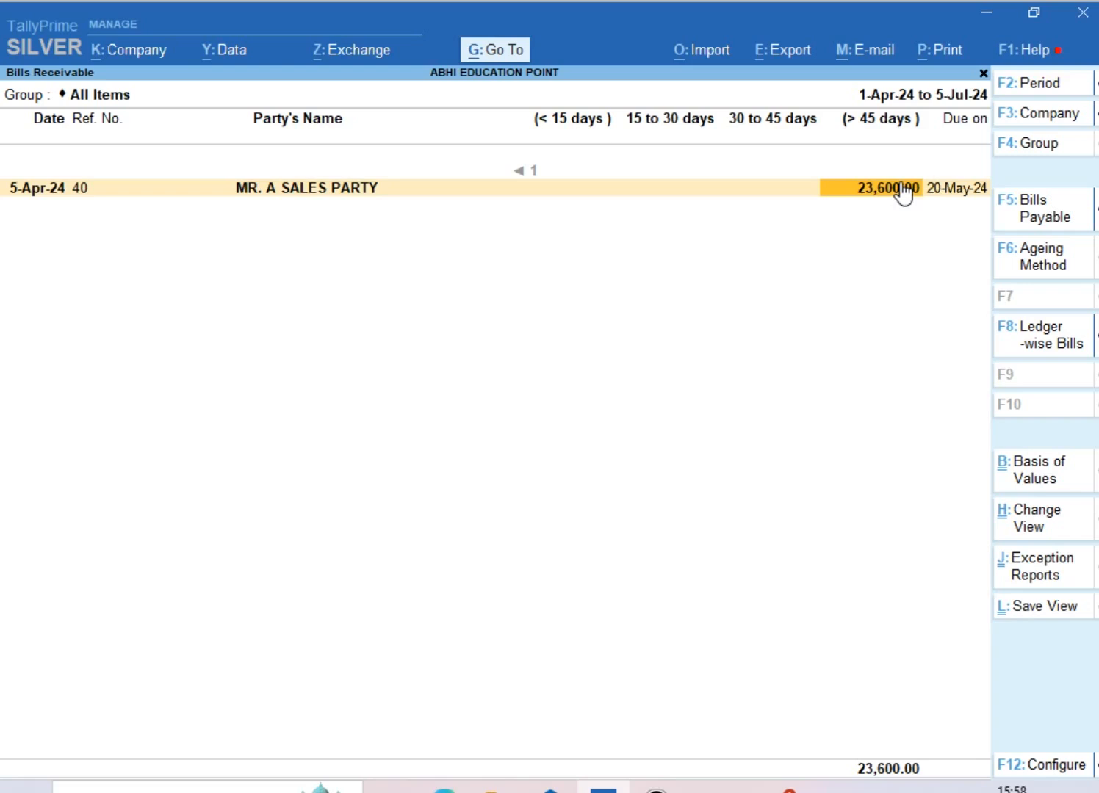
Change the receivables to Ageing by Bill Date and accept the 0–15, 15–30, 30–45 and 45–0 day slabs
left_click(1031, 277)
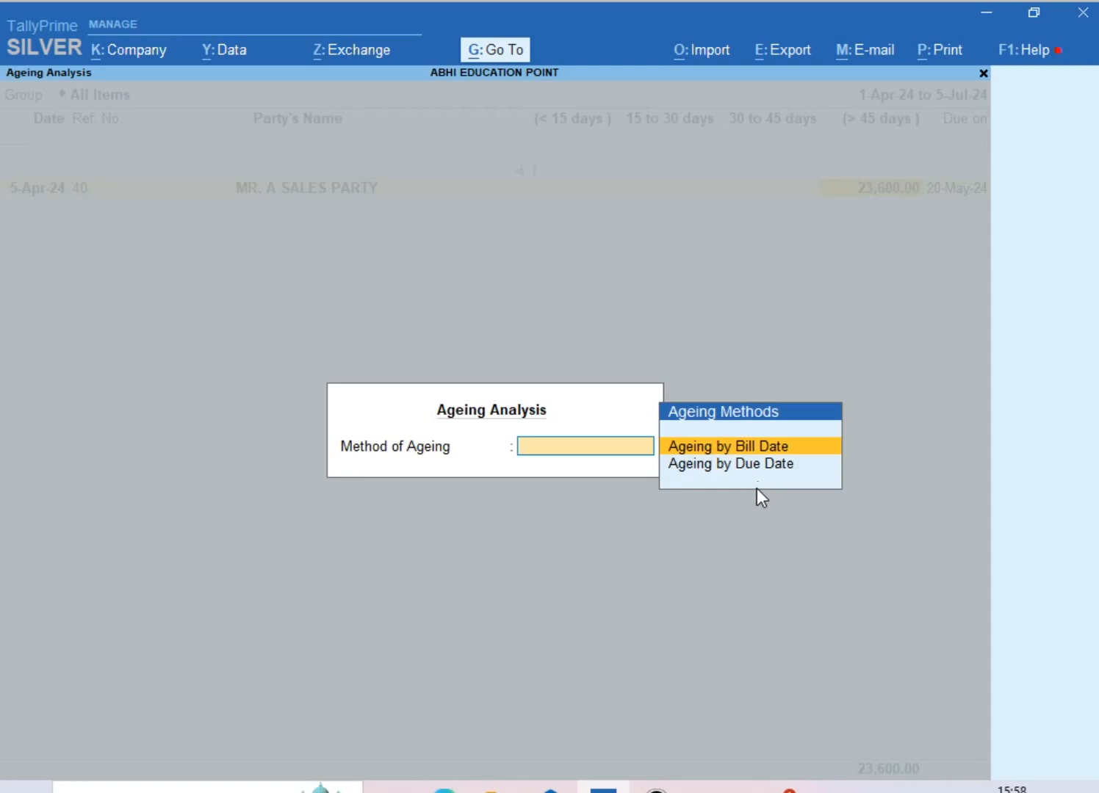
key("Return")
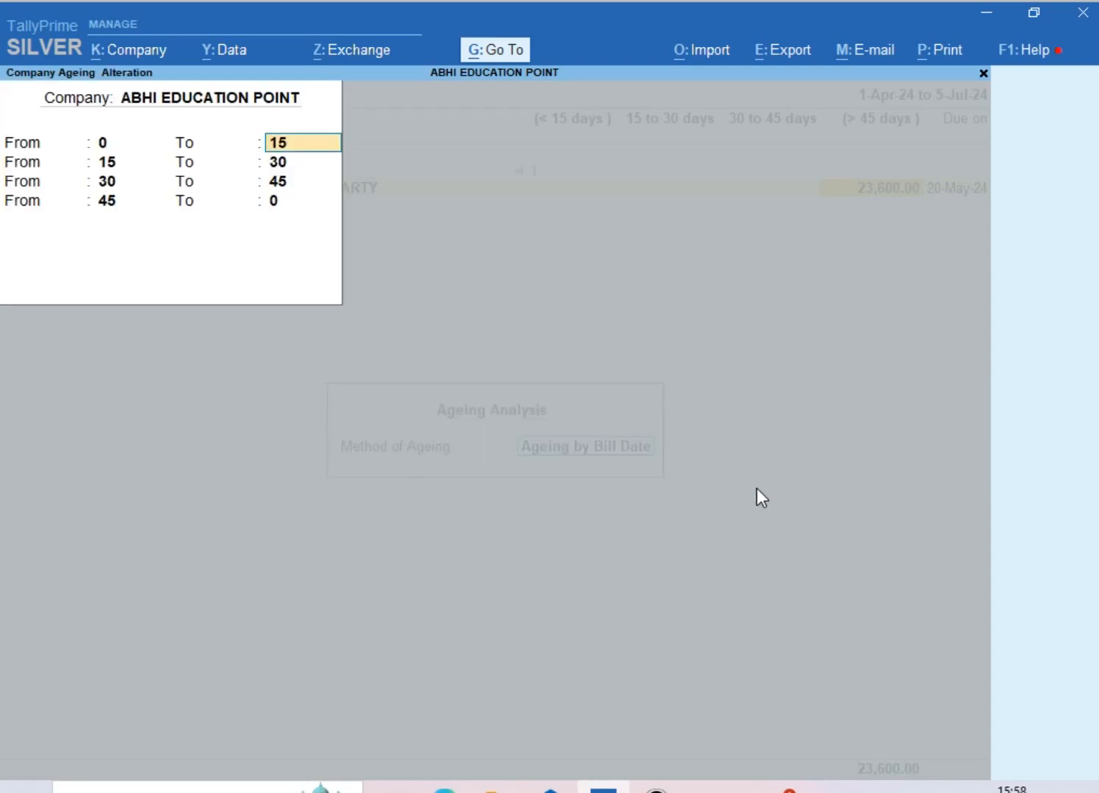
key("Return")
key("Return")
key("Return")
key("Return")
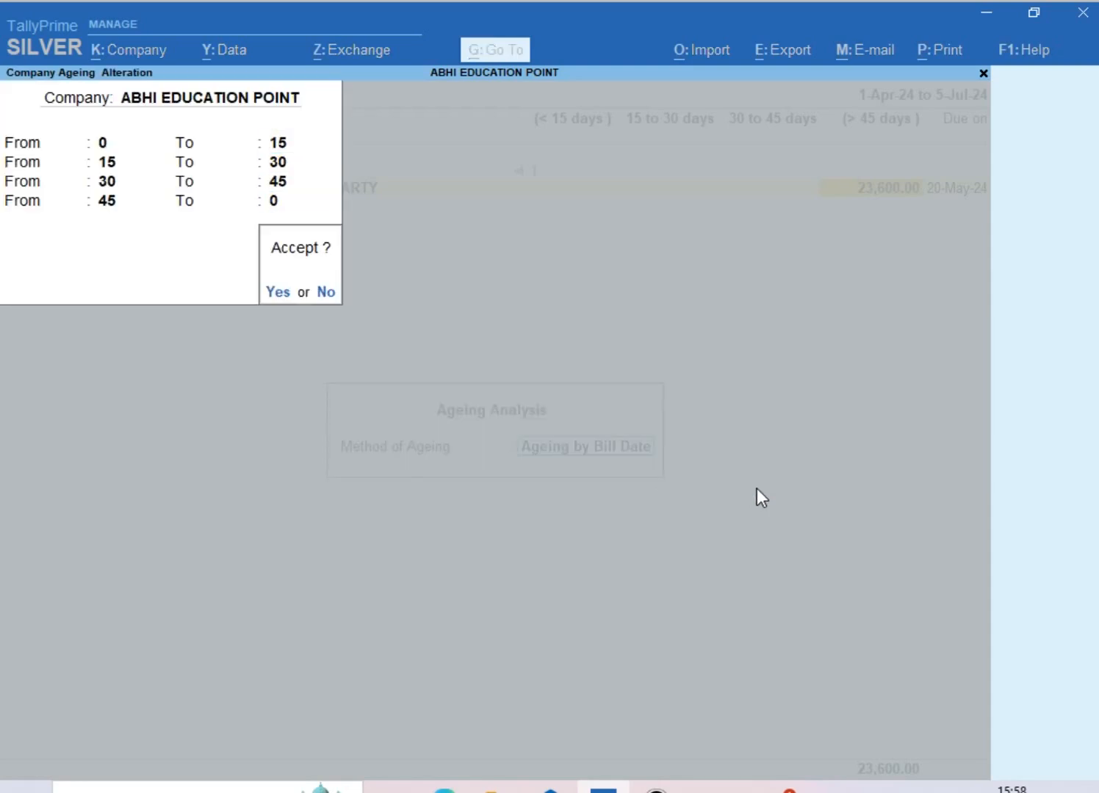
key("Return")
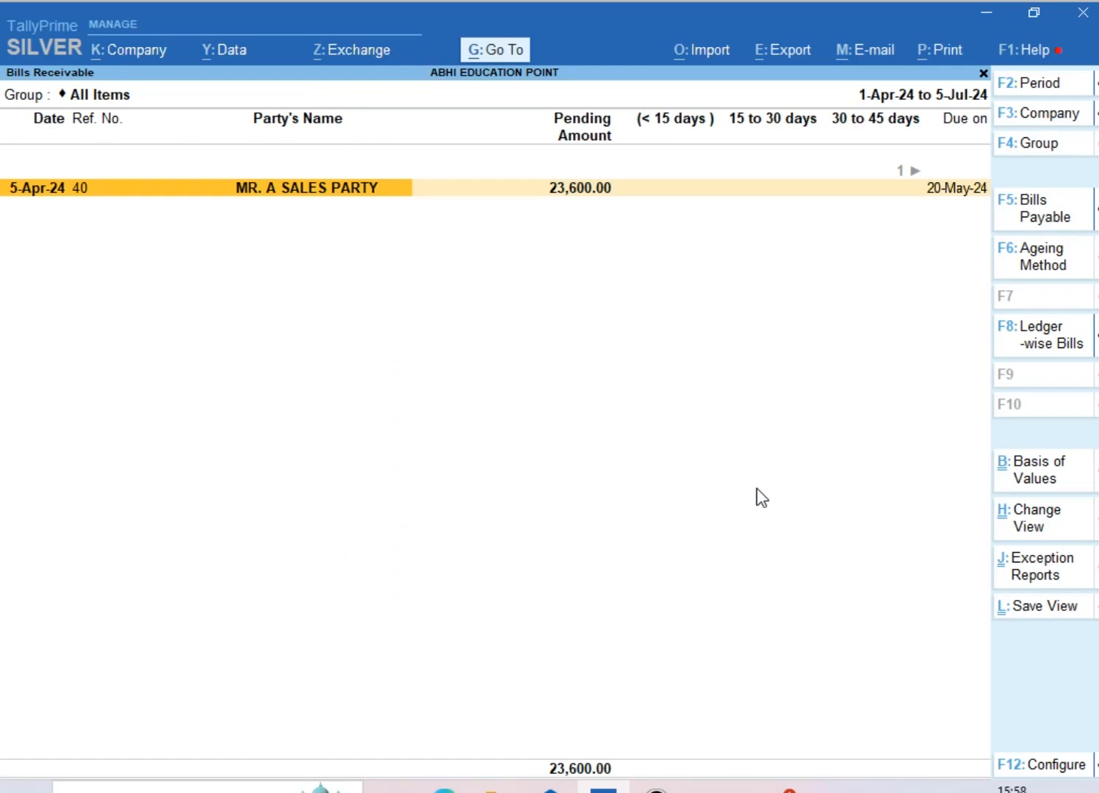
Set the end of the bill-date ageing report's period to 30-Apr-24
key("alt+F2")
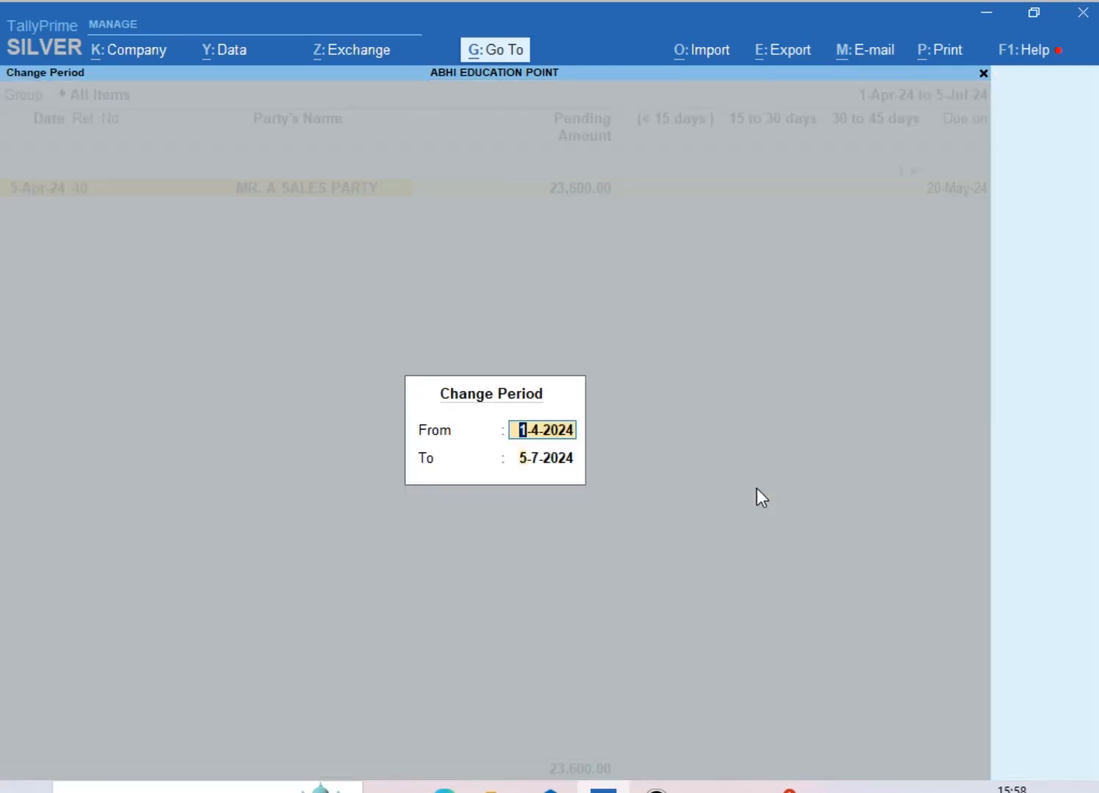
key("Return")
type("30-4")
key("Return")
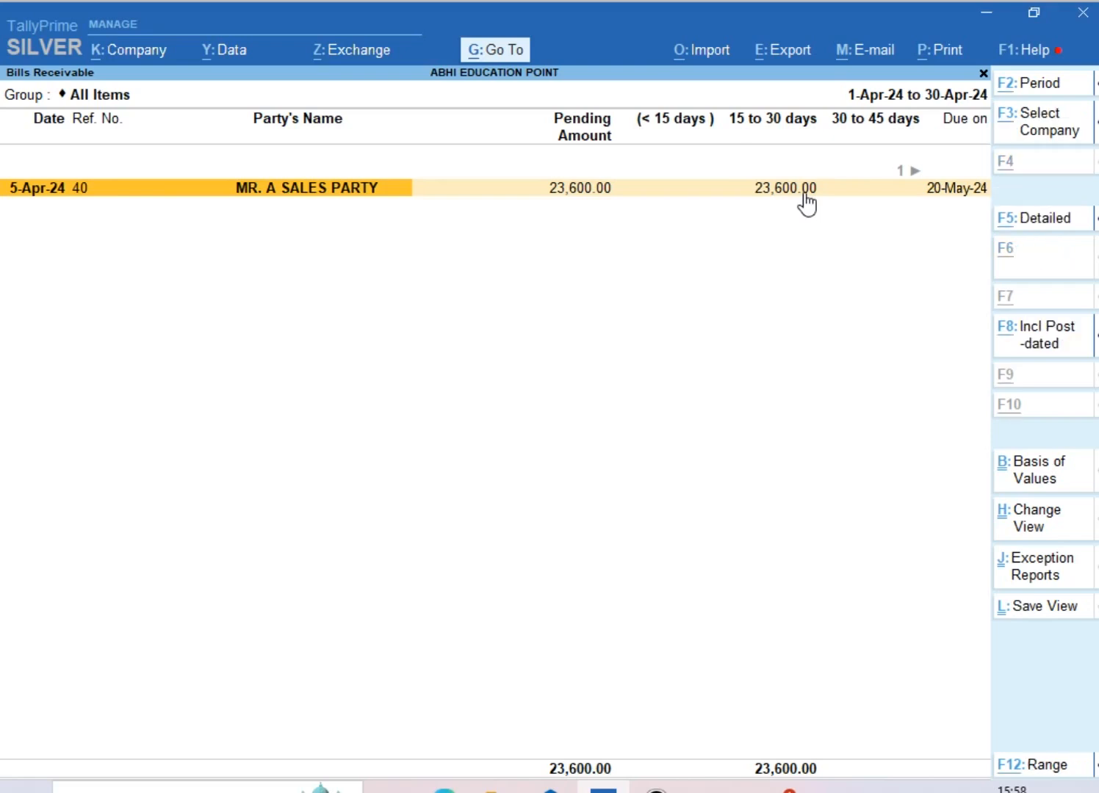
Set the end of the bill-date ageing report's period to 15-May-24
key("alt+F2")
key("Return")
type("15-5")
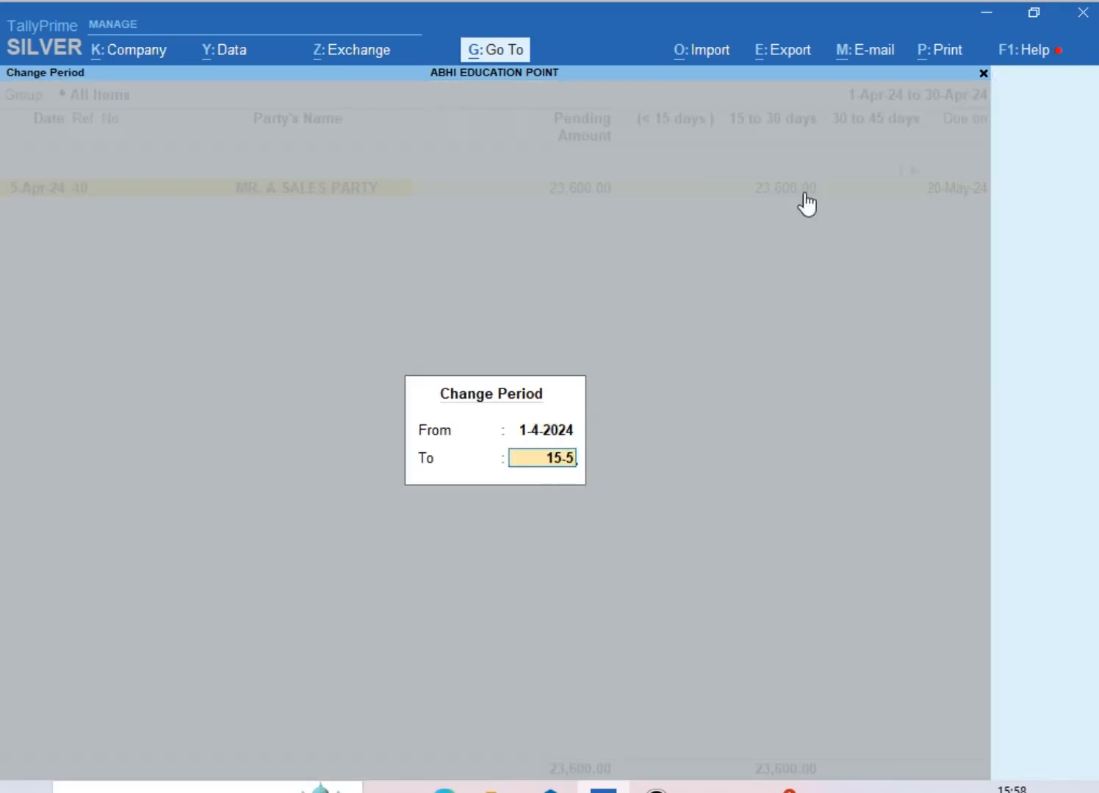
key("Return")
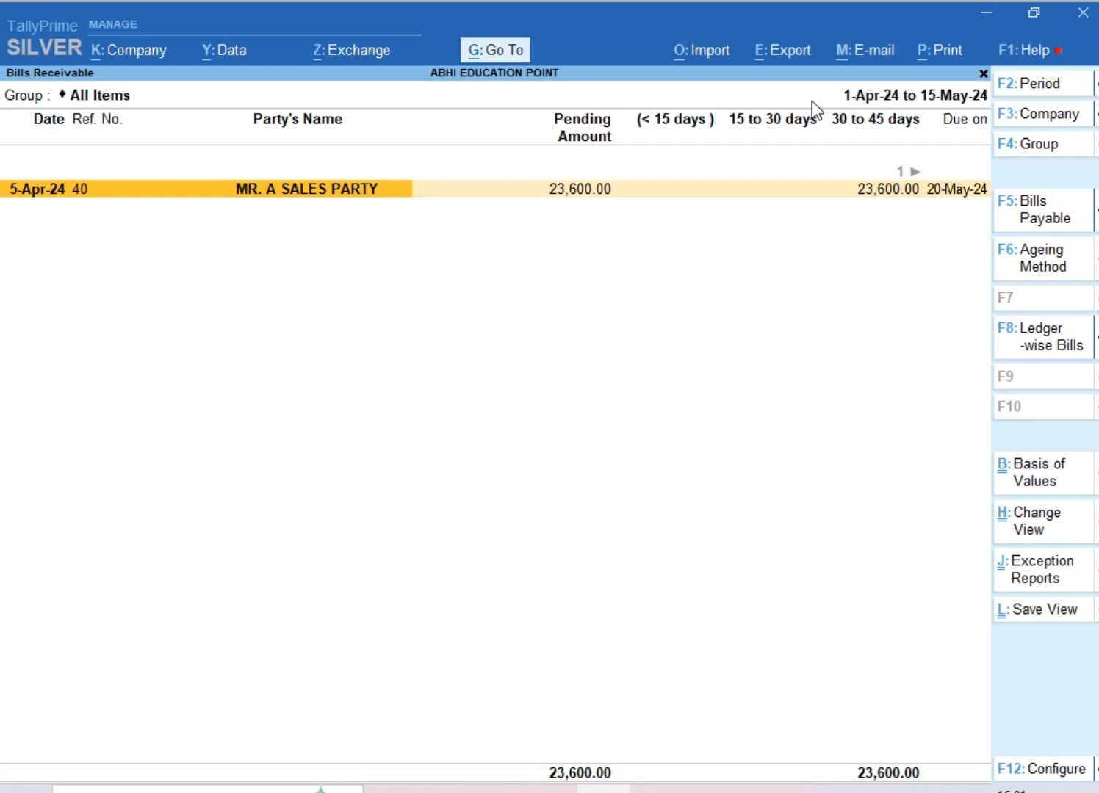
Leave the Bills Receivable report and open the Ledger selection in Account Books
key("Escape")
key("Escape")
key("Escape")
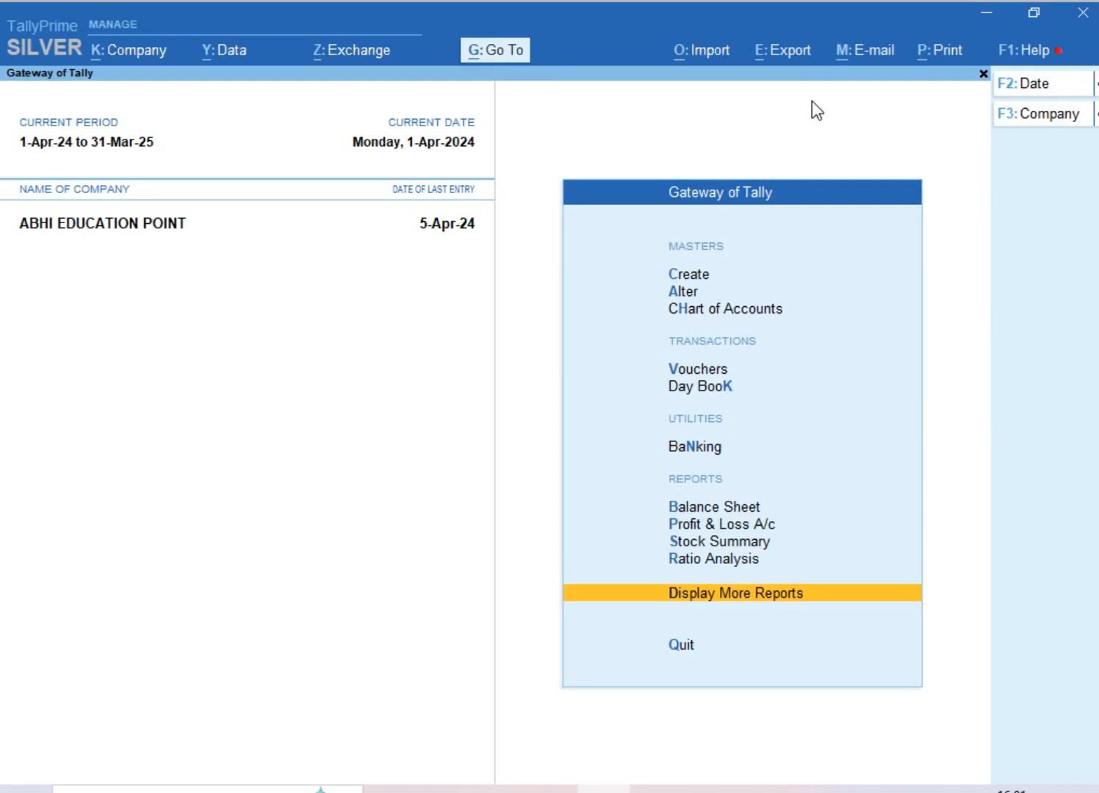
key("Return")
key("Down")
key("Down")
key("Down")
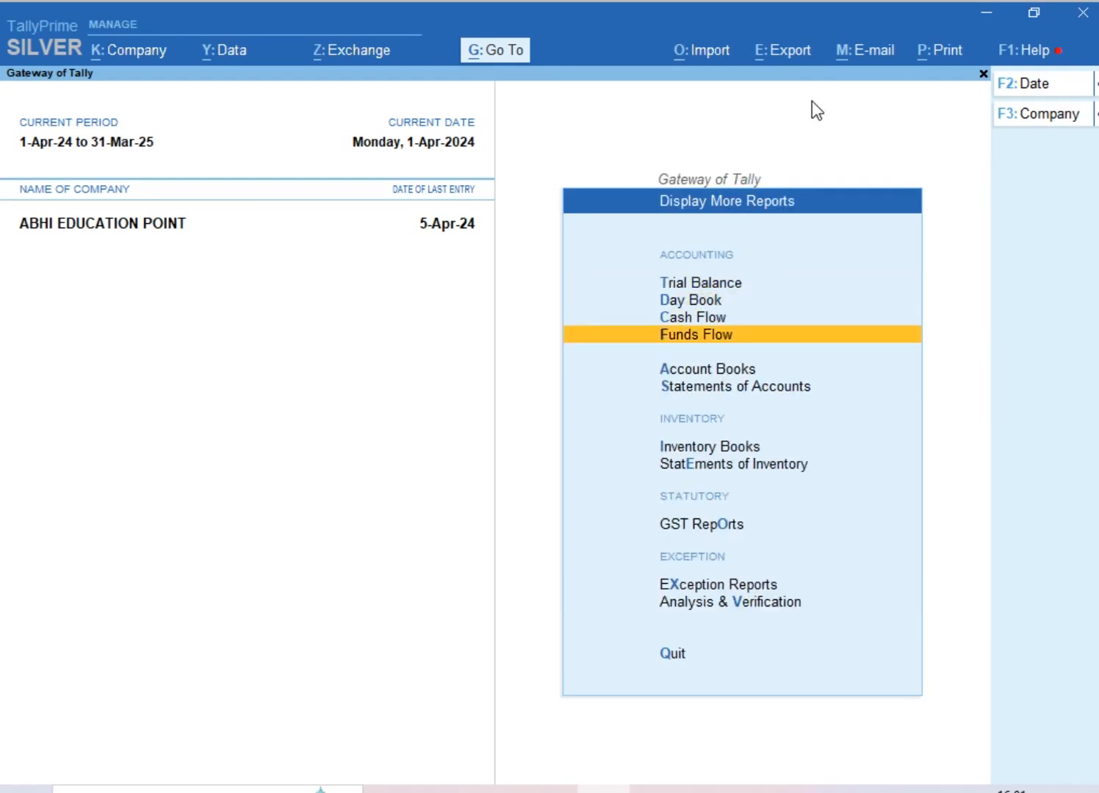
key("Down")
key("Return")
key("Down")
key("Return")
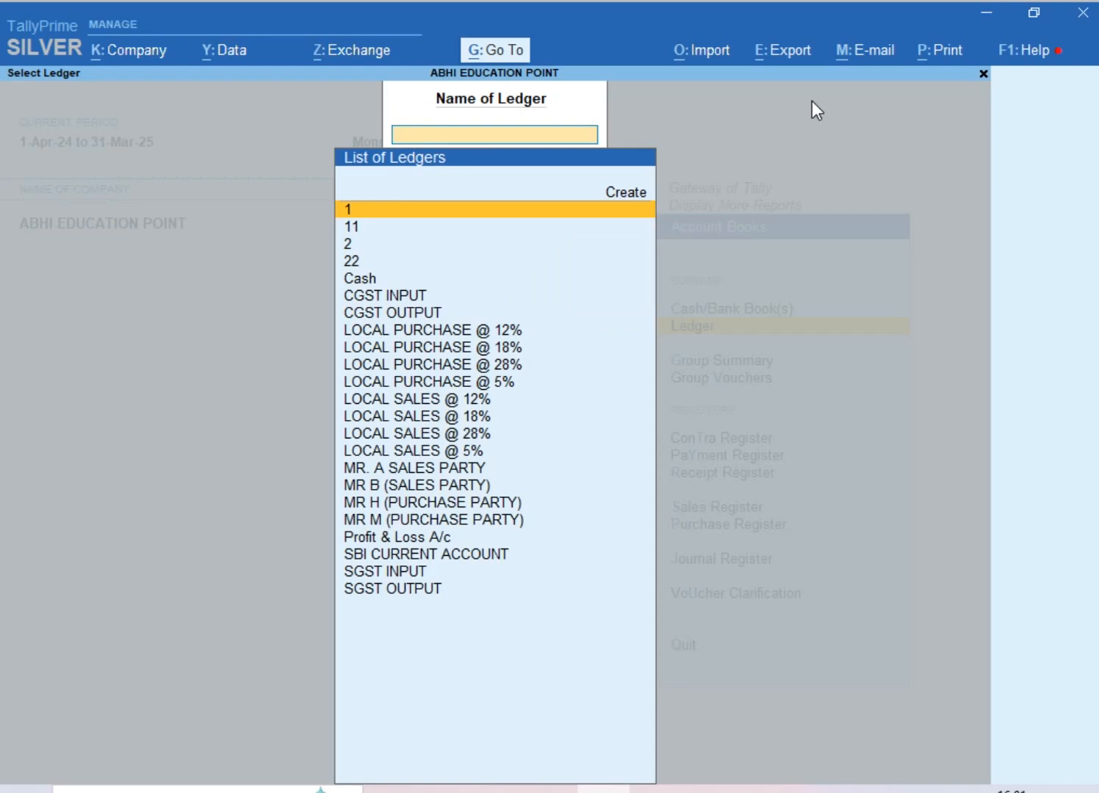
Display the MR. A SALES PARTY ledger, switch it to its bill-wise outstanding view and open the ageing method choice
key("Down")
key("Down")
key("Down")
key("Down")
key("Down")
key("Down")
key("Down")
key("Down")
key("Down")
key("Down")
key("Down")
key("Down")
key("Down")
key("Down")
key("Down")
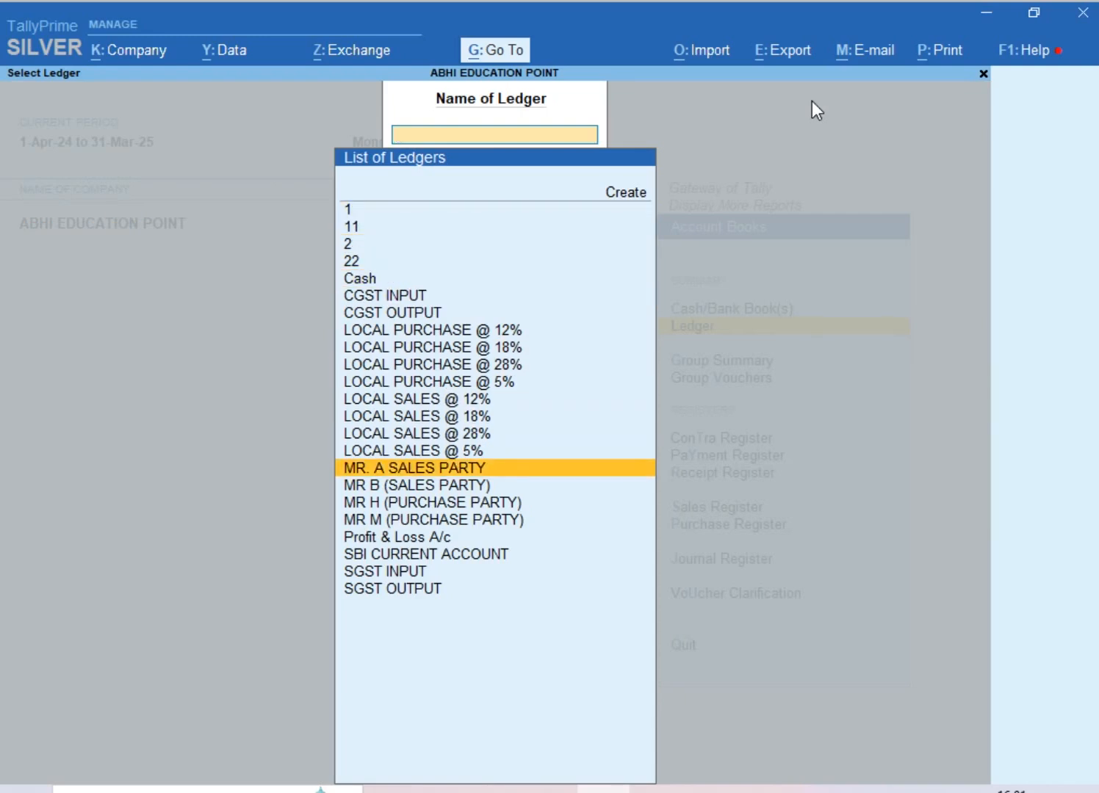
key("Return")
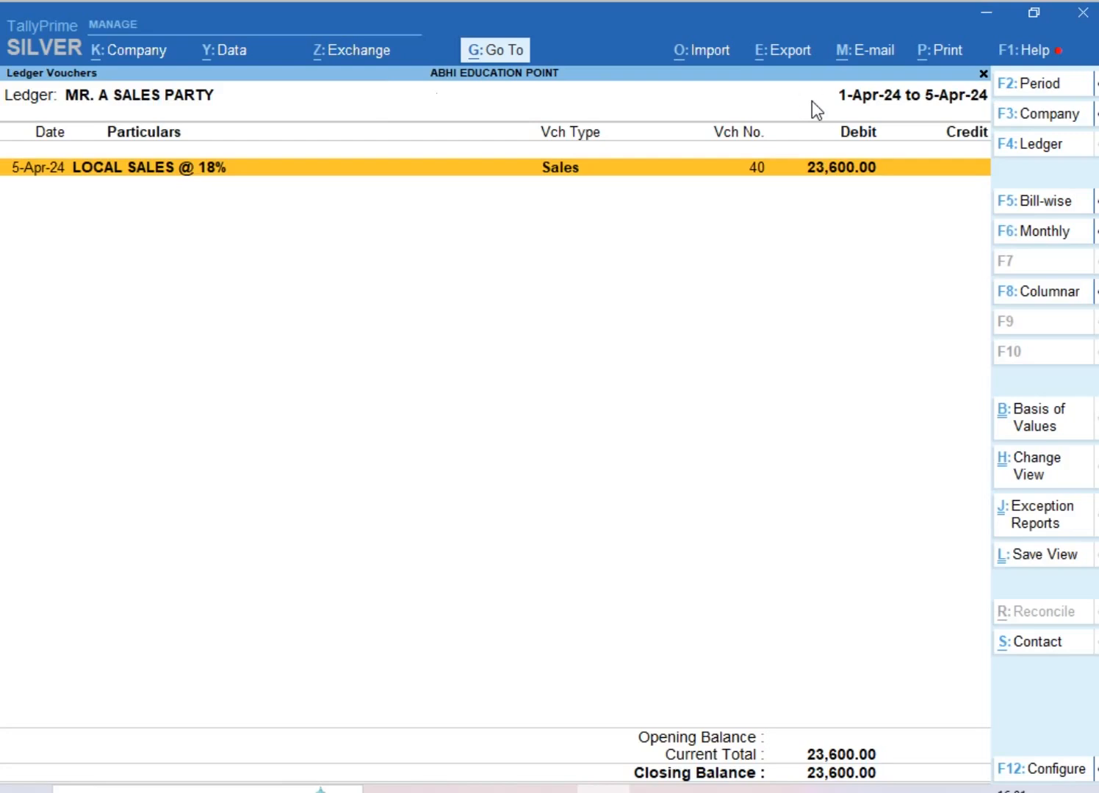
key("F5")
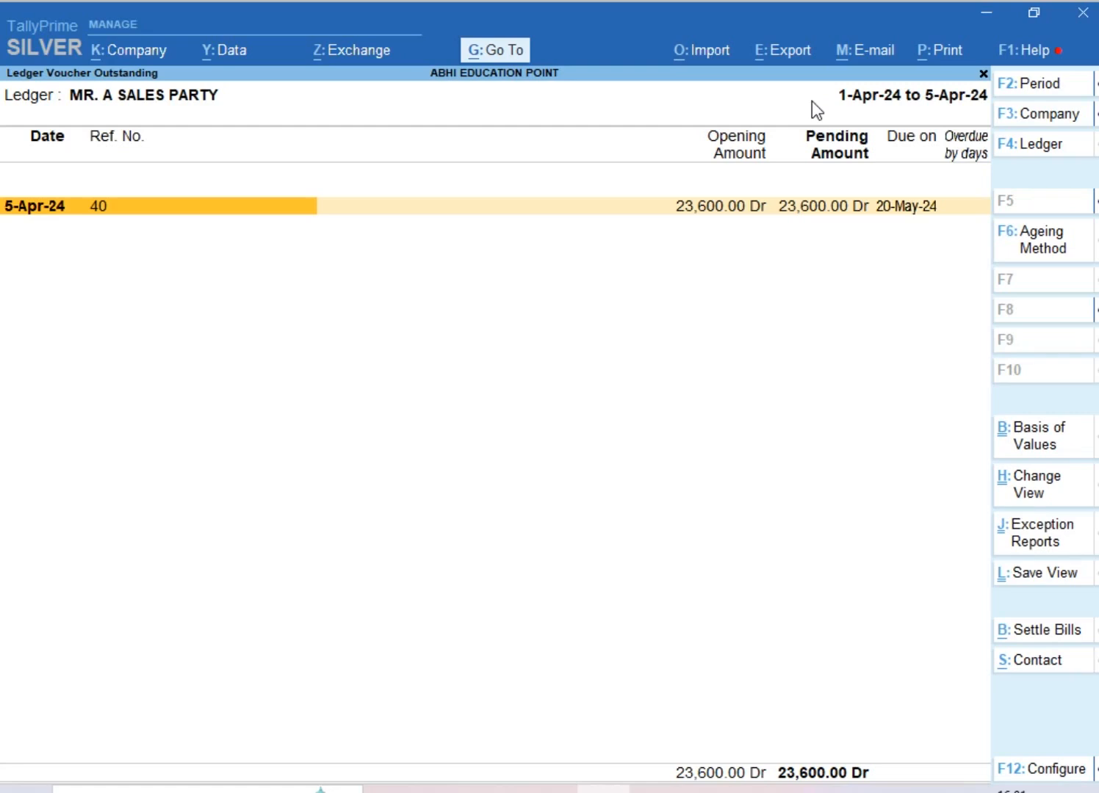
left_click(1056, 258)
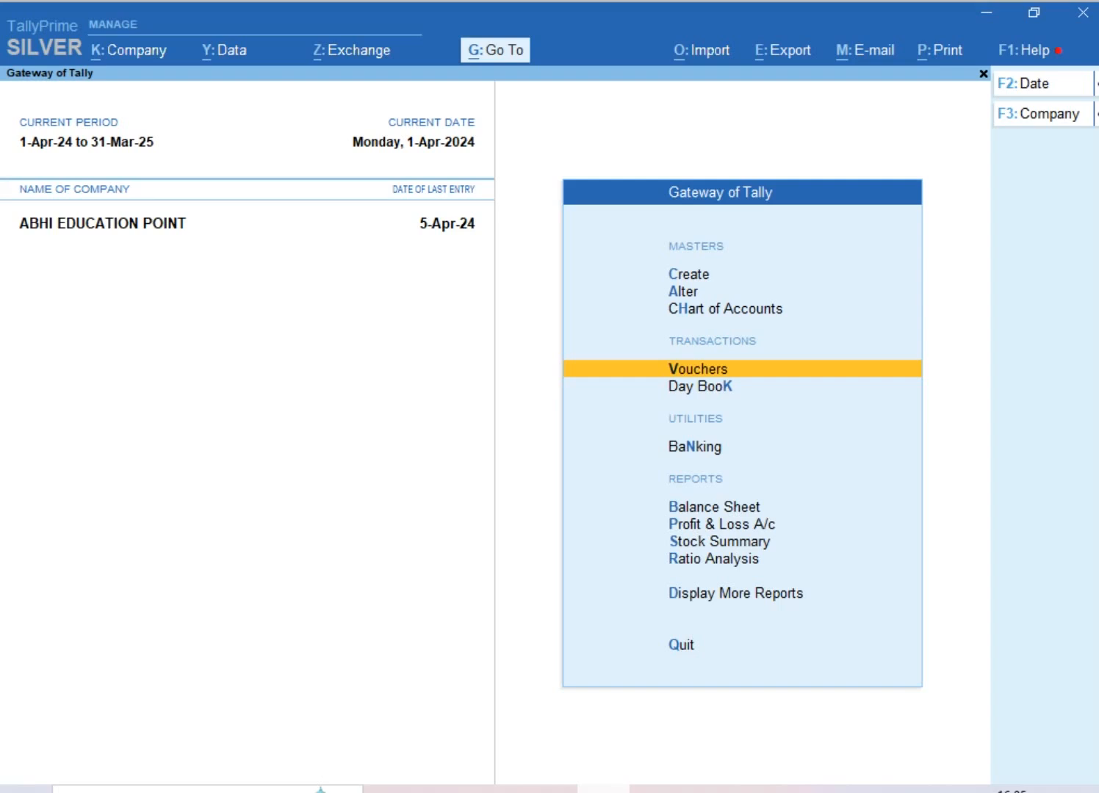
Open the MR H (PURCHASE PARTY) ledger for alteration and review its bill-by-bill setting and default credit period
key("Up")
key("Up")
key("Up")
key("Down")
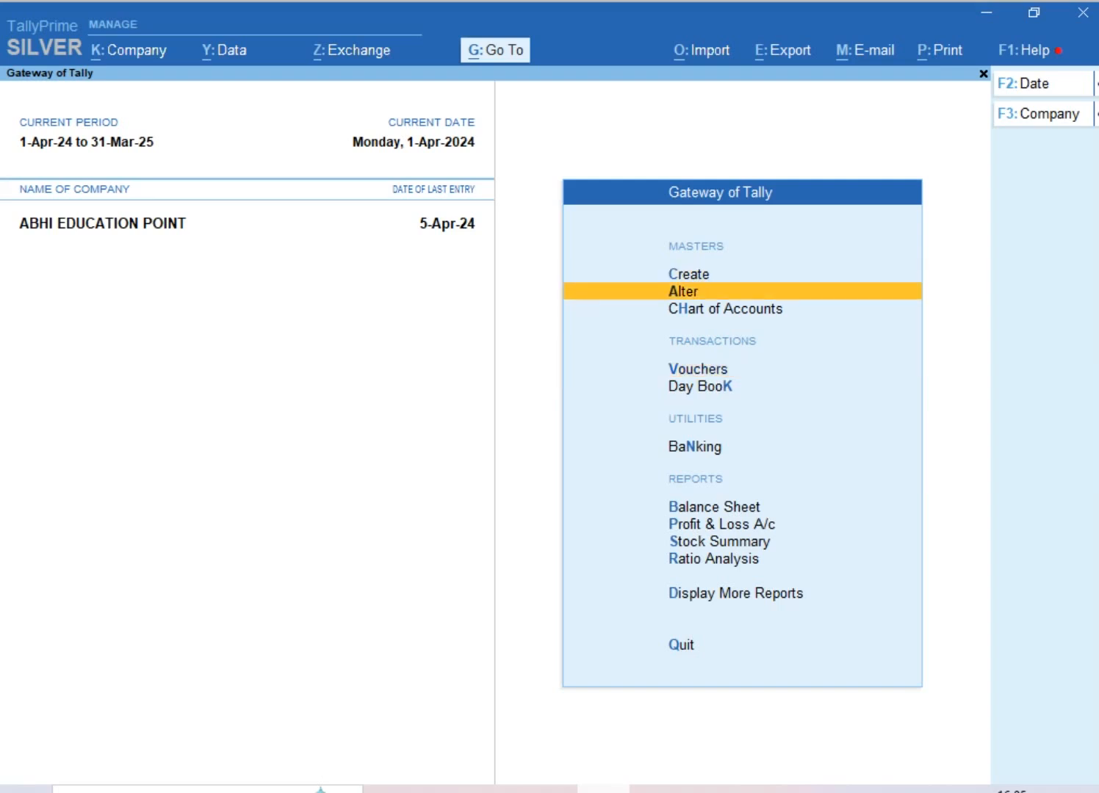
key("Return")
key("Down")
key("Down")
key("Up")
key("Return")
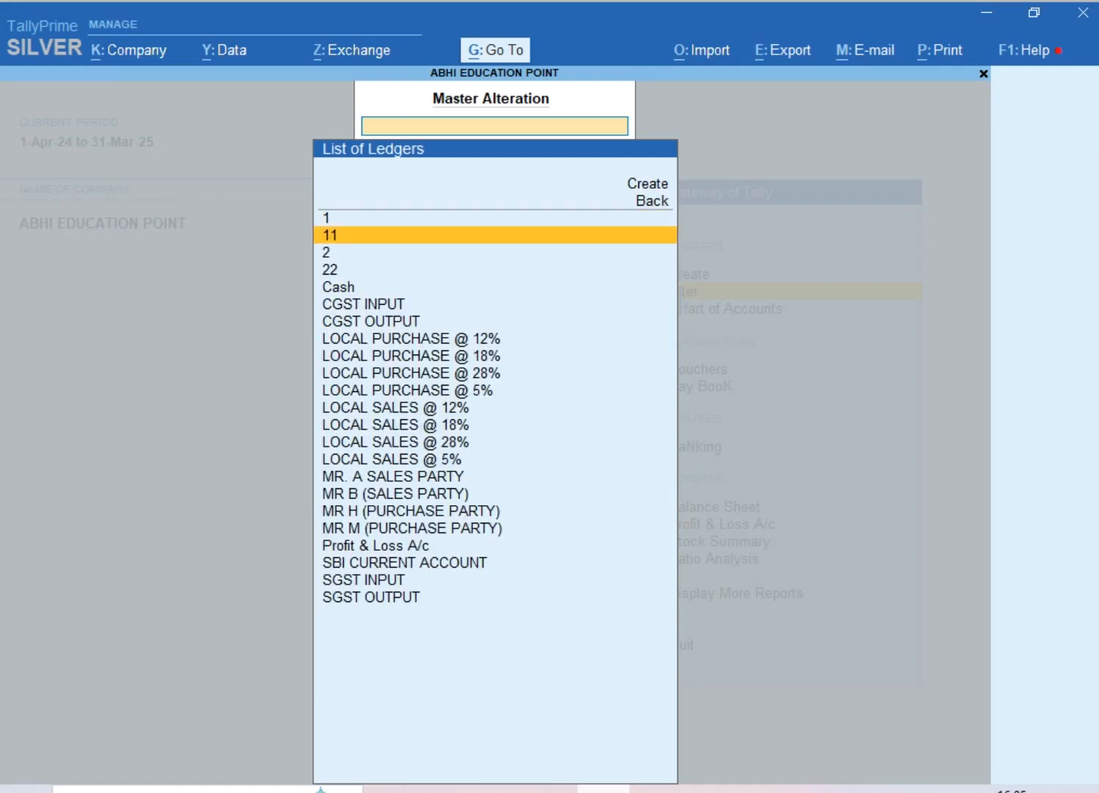
key("Down")
key("Down")
key("Down")
key("Down")
key("Down")
key("Down")
key("Down")
key("Down")
key("Down")
key("Down")
key("Down")
key("Down")
key("Down")
key("Down")
key("Down")
key("Down")
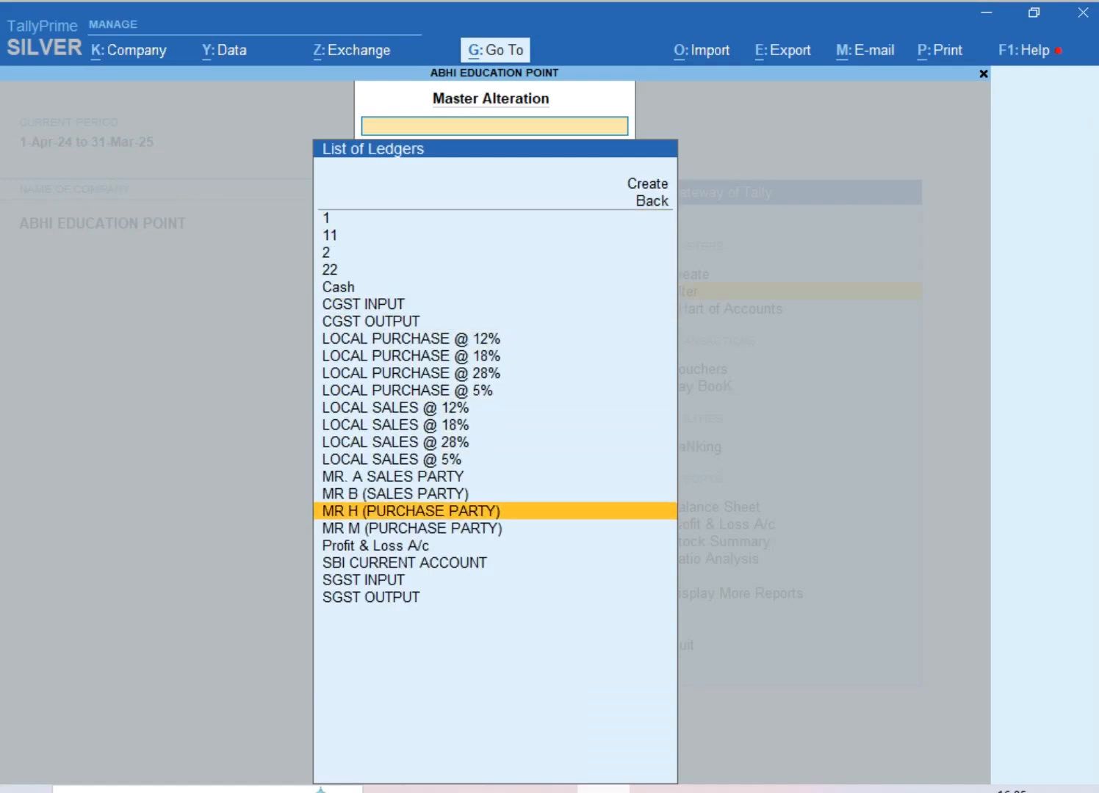
key("Return")
key("Return")
key("Return")
key("Return")
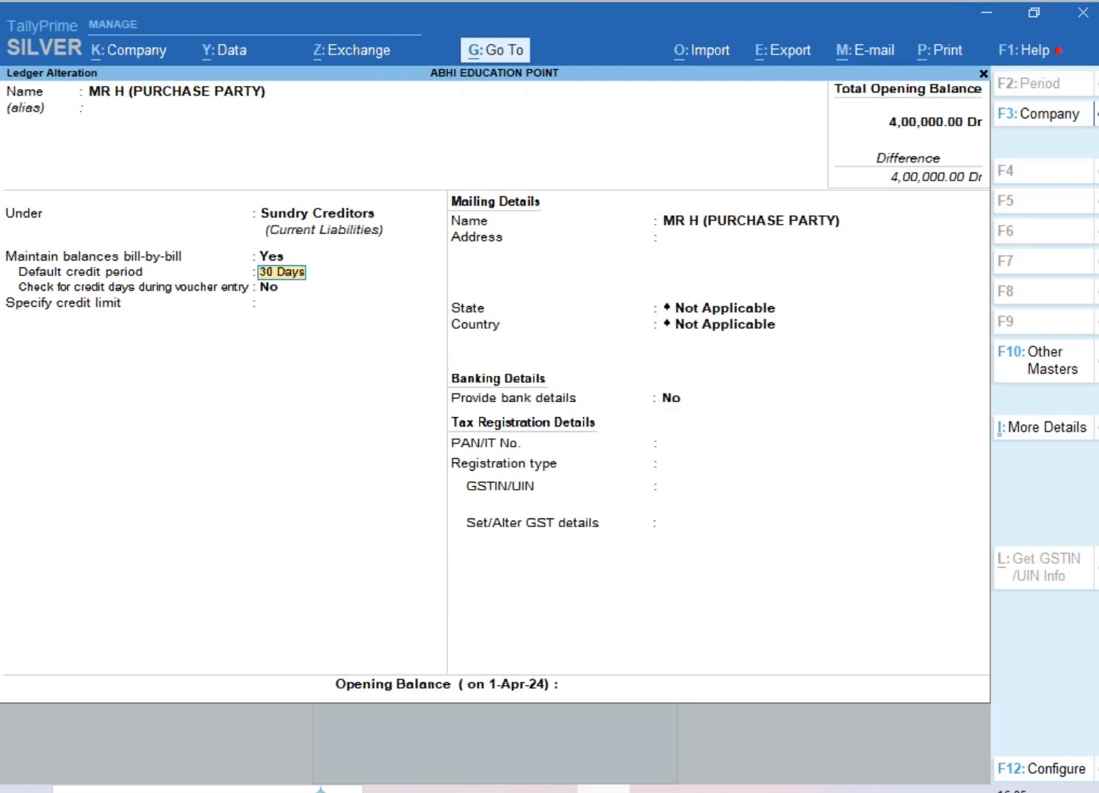
Go through the remaining details of the MR H (PURCHASE PARTY) ledger and return to the list of masters
key("Return")
key("Return")
key("Return")
key("Return")
key("Return")
key("Return")
key("Return")
key("Return")
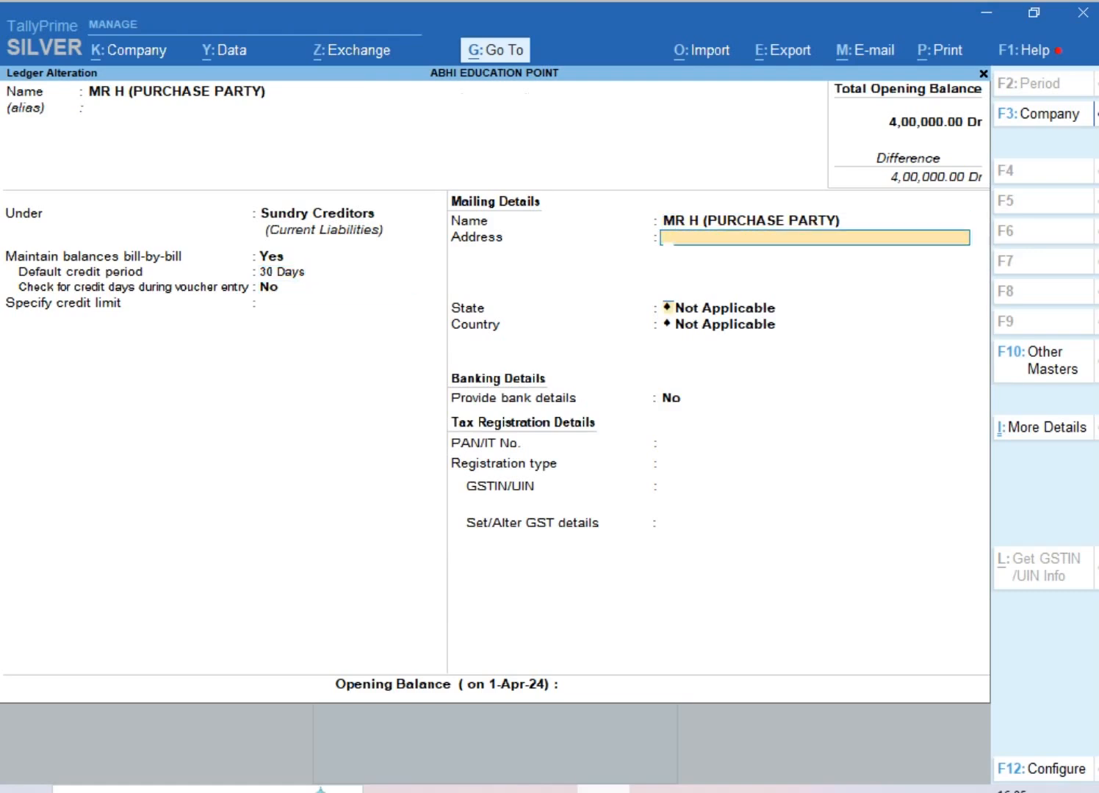
key("Return")
key("Return")
key("Return")
key("Return")
key("Return")
key("Escape")
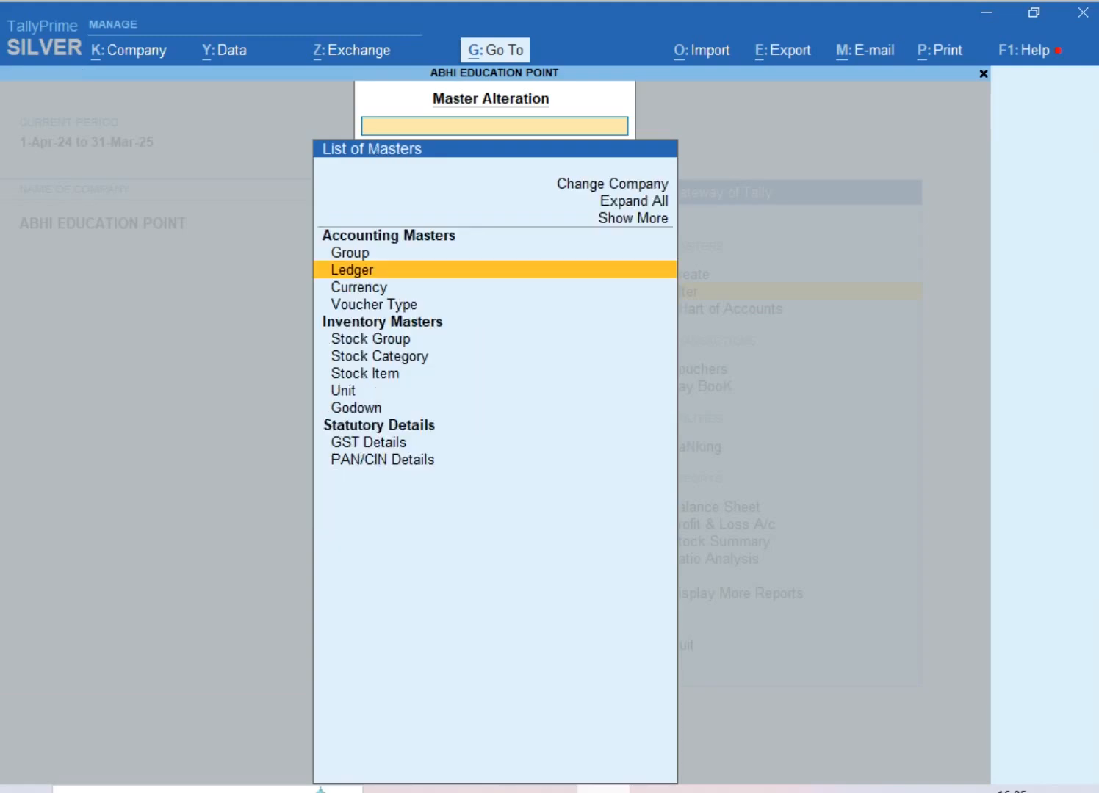
Leave master alteration, decline quitting and open a new Purchase voucher
key("Escape")
key("Escape")
key("n")
key("v")
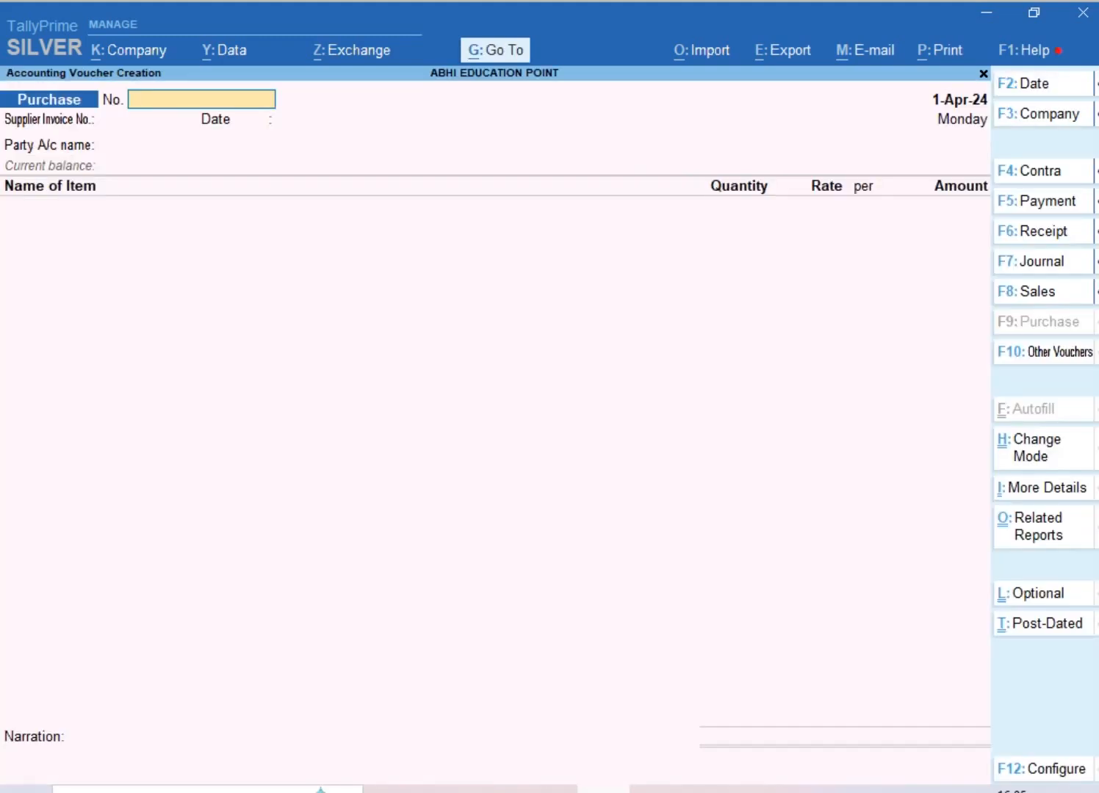
Fill in the purchase voucher header with number 112, date 2-Apr-24 and party MR H (PURCHASE PARTY)
type("112")
key("Return")
type("2-")
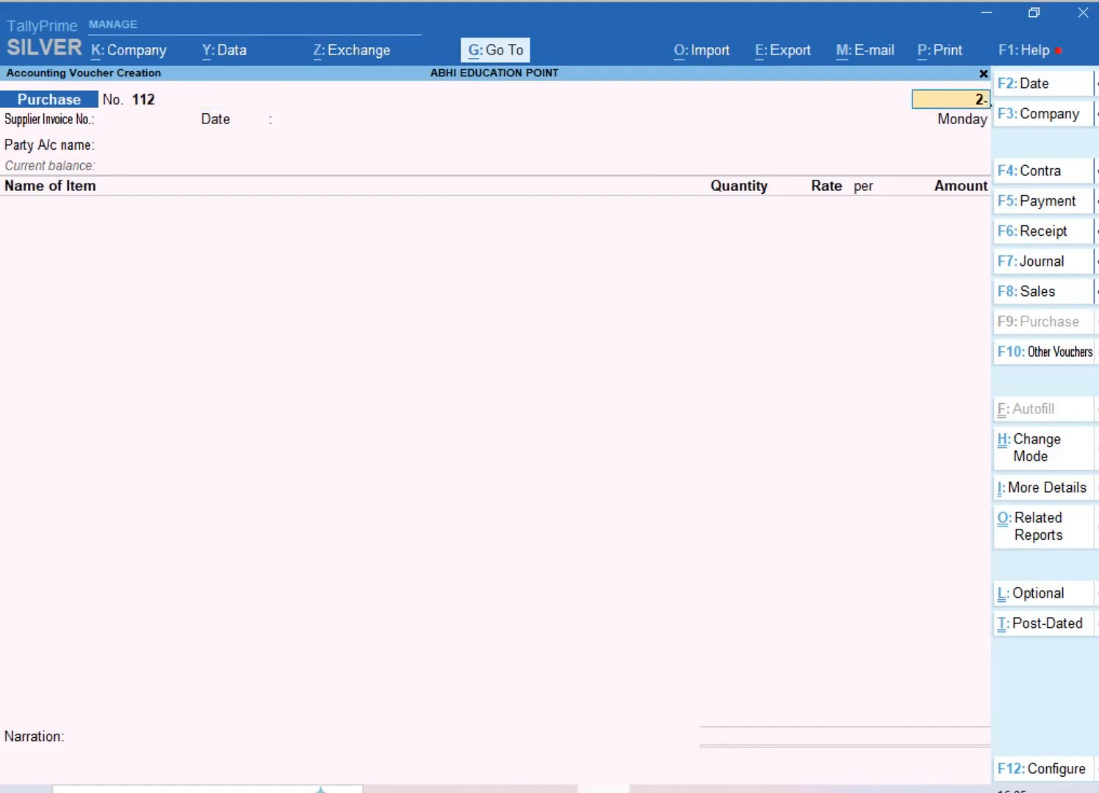
type("4")
key("Return")
key("Return")
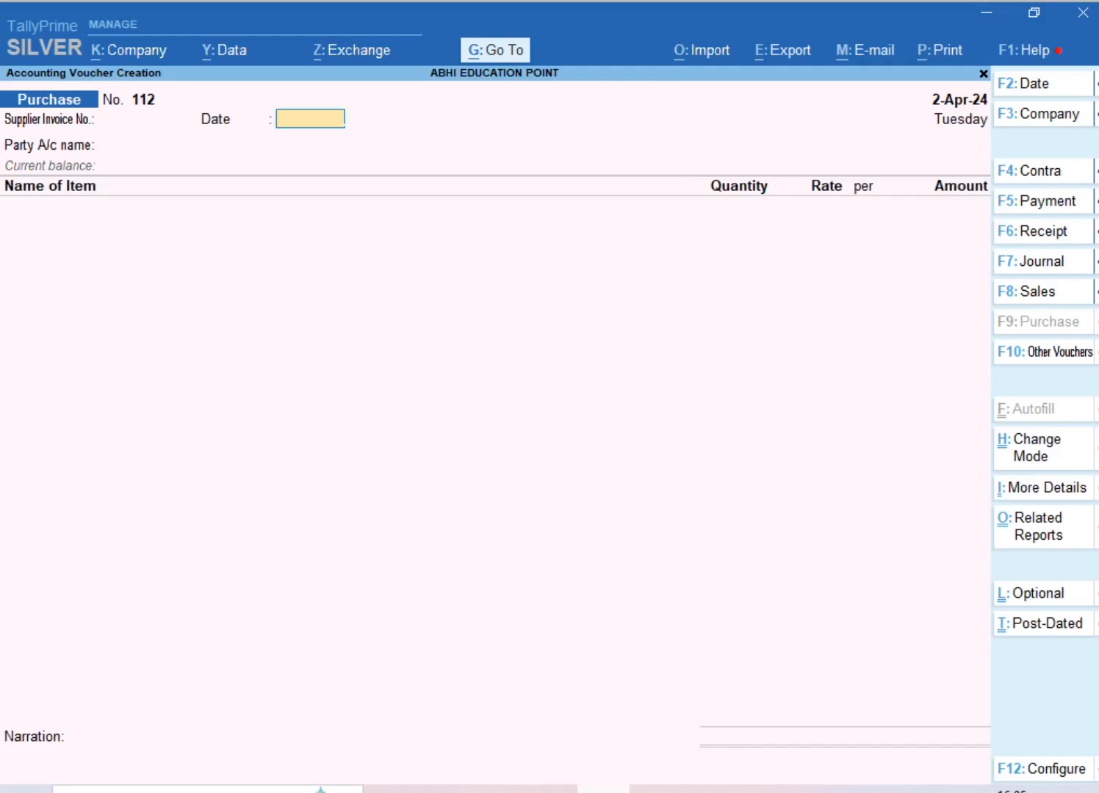
key("Return")
key("Down")
key("Down")
key("Down")
key("Return")
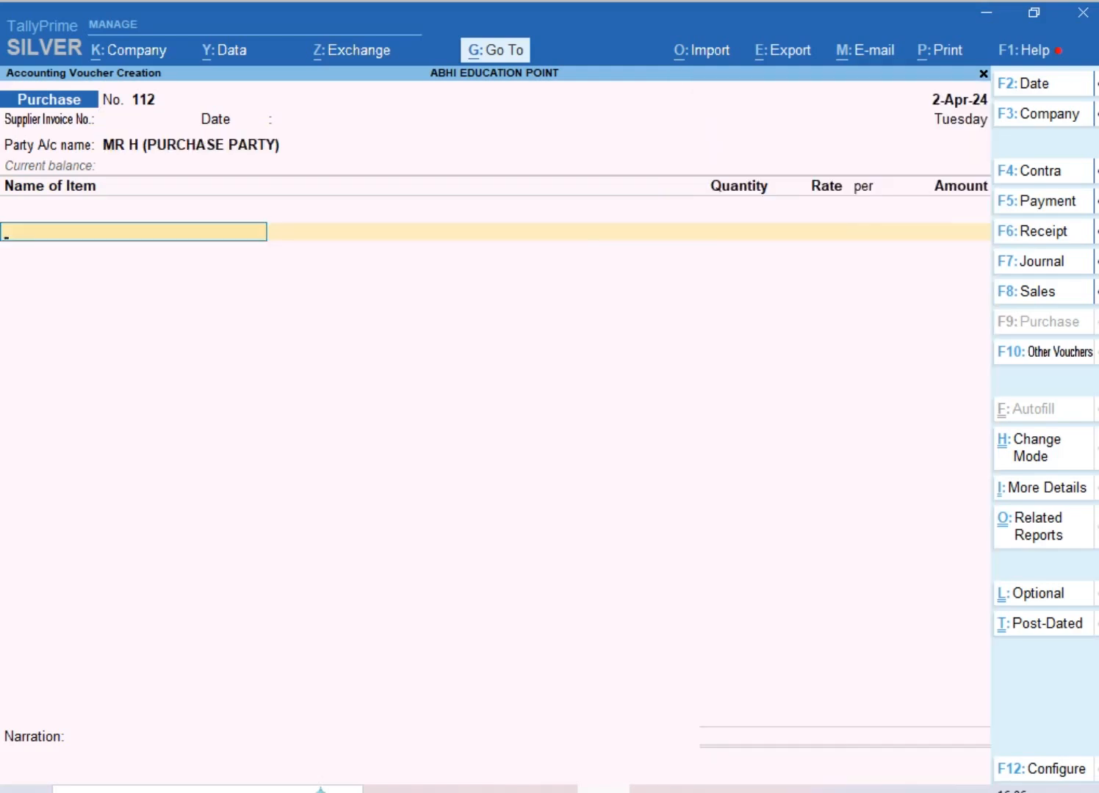
Add HARDWARE ITEM with quantity 40 NOS. at a rate of 1,200 and allocate its amount to the purchase ledger
type("H")
key("Return")
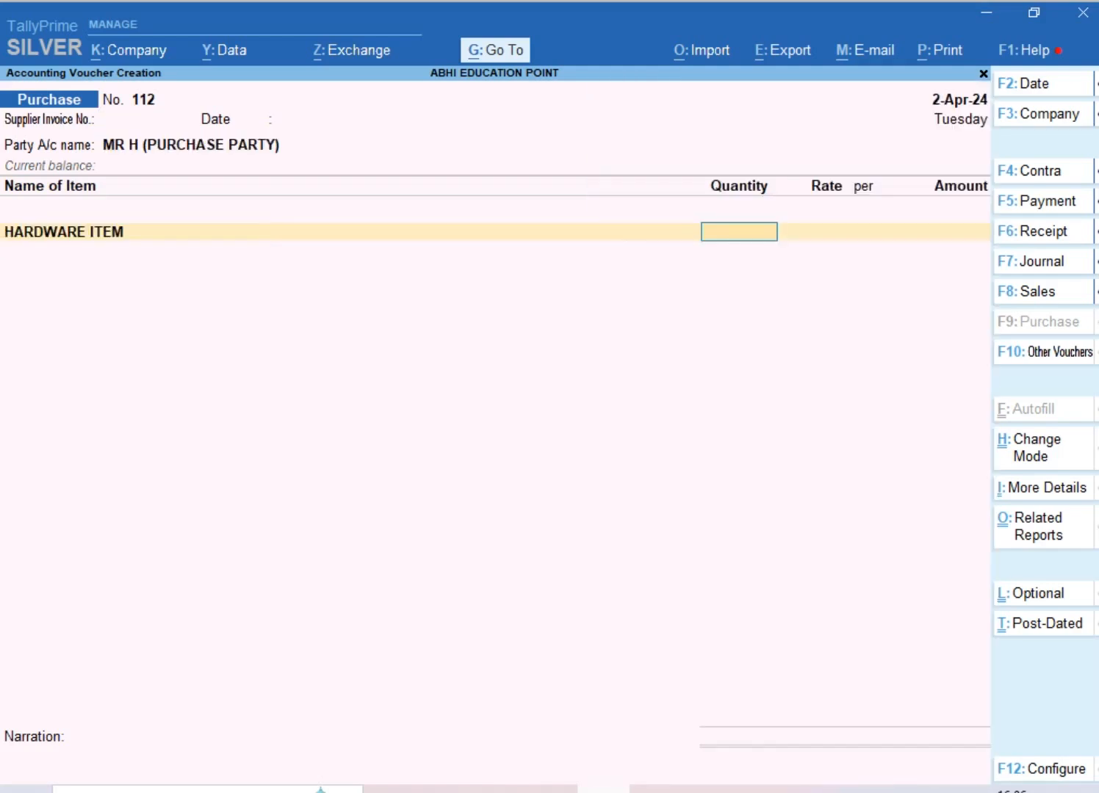
type("40")
key("Return")
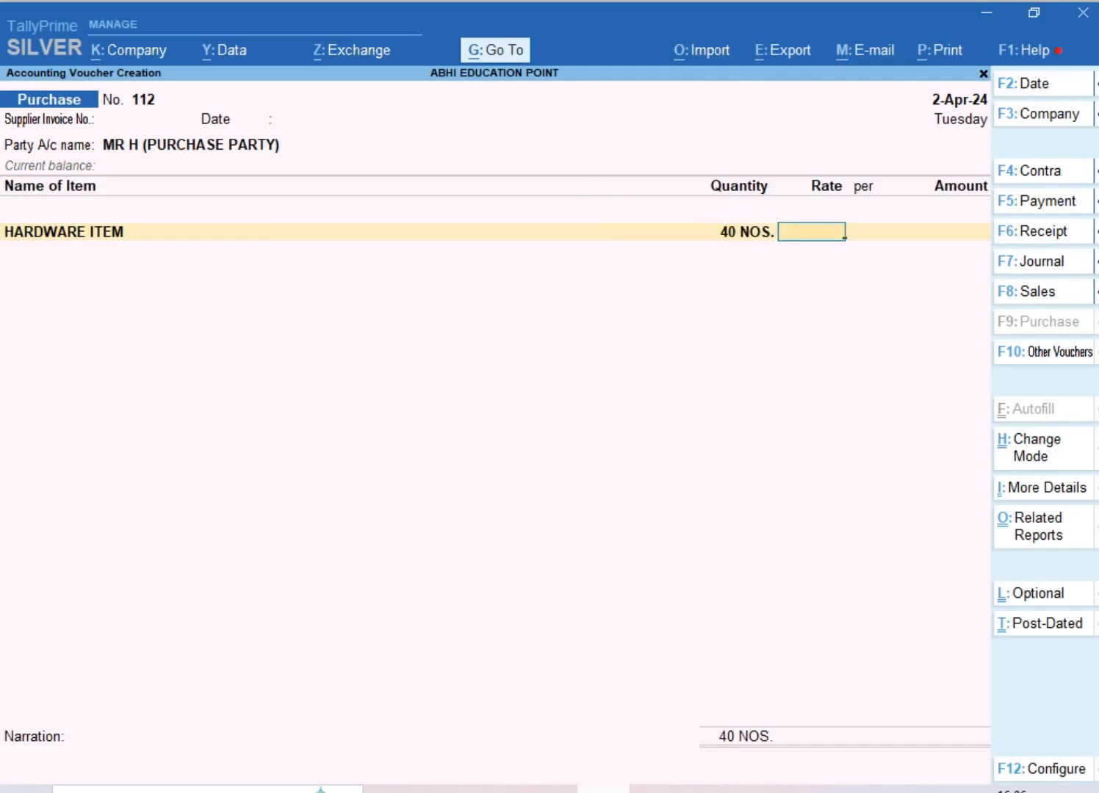
type("1200")
key("Return")
key("Return")
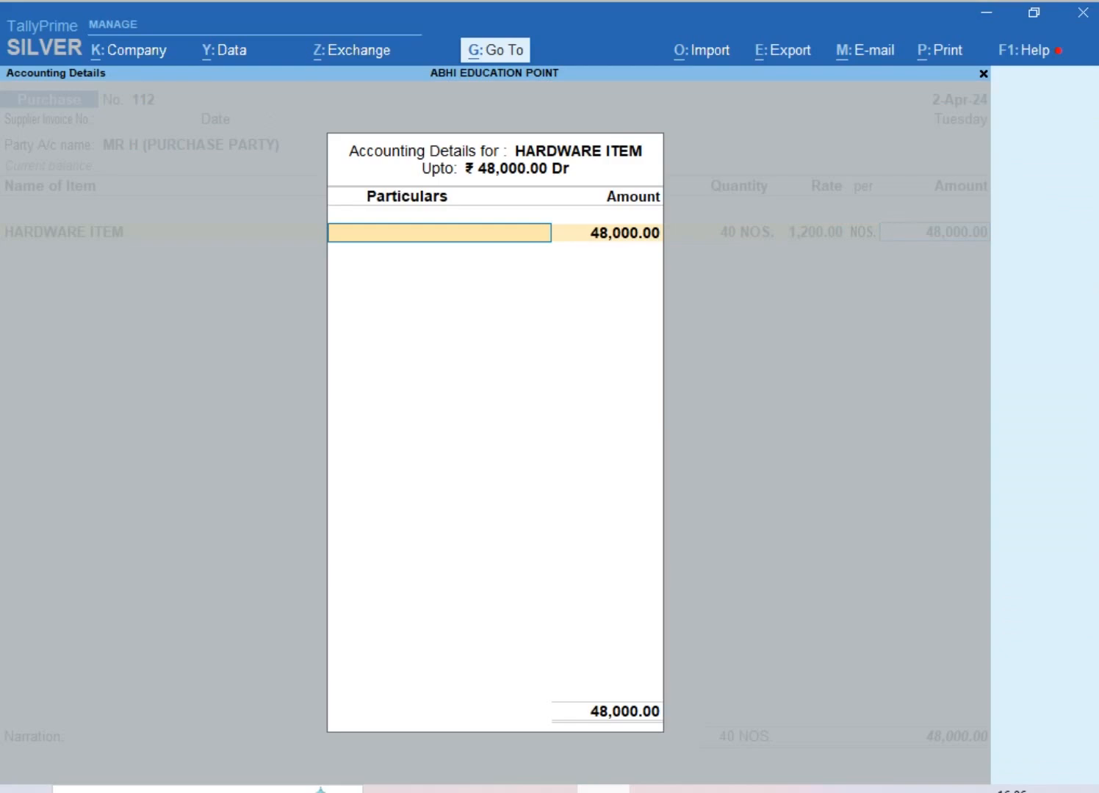
type("L")
key("Down")
key("Return")
key("Return")
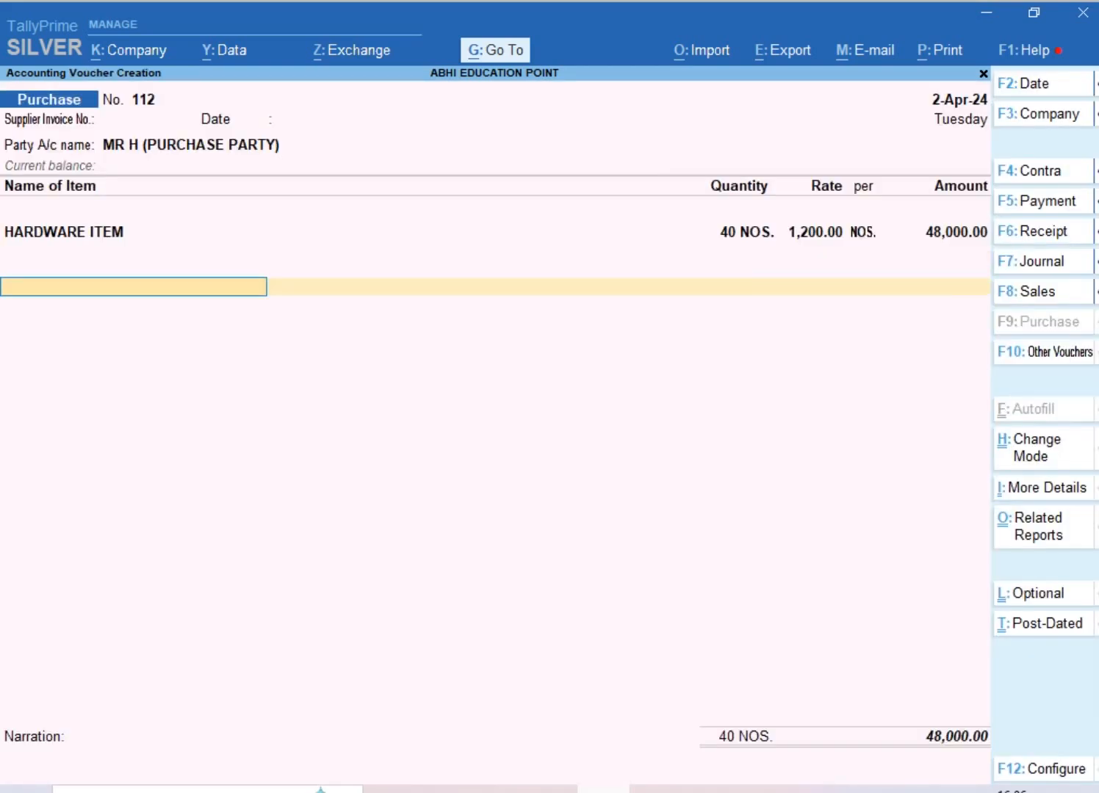
Add the CGST INPUT and SGST INPUT tax ledgers below the item
type("CG")
key("Return")
key("Return")
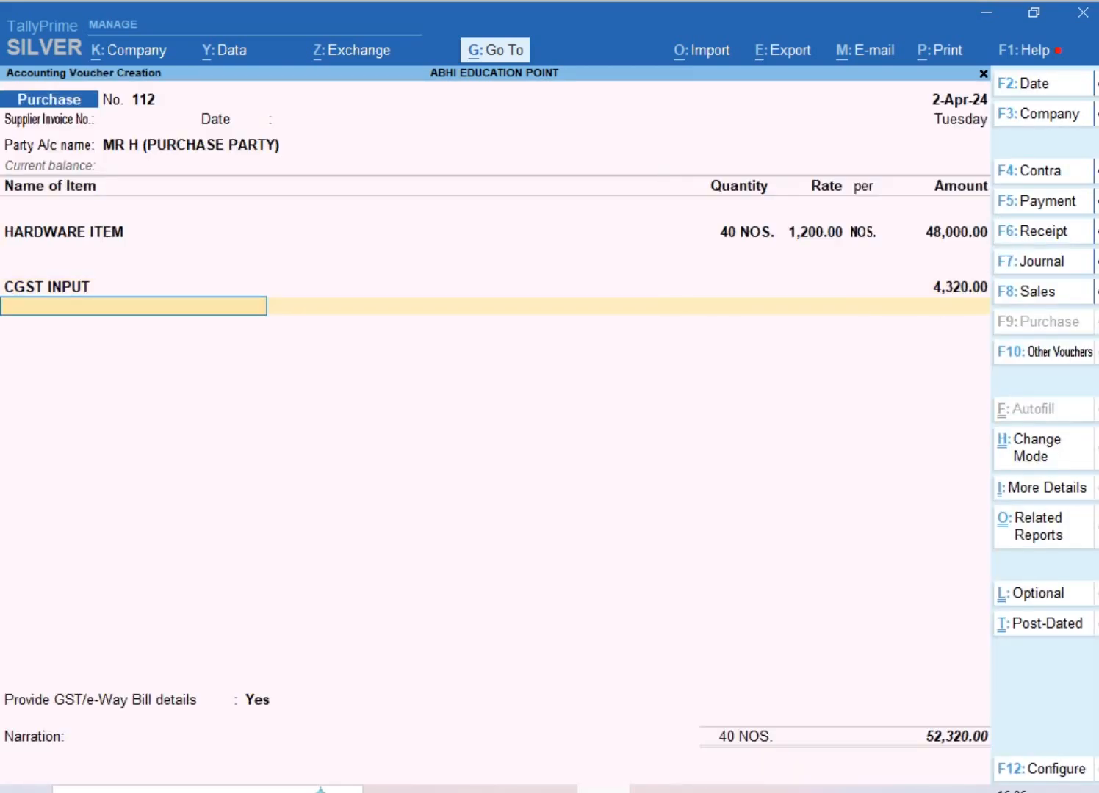
type("SG")
key("Return")
key("Return")
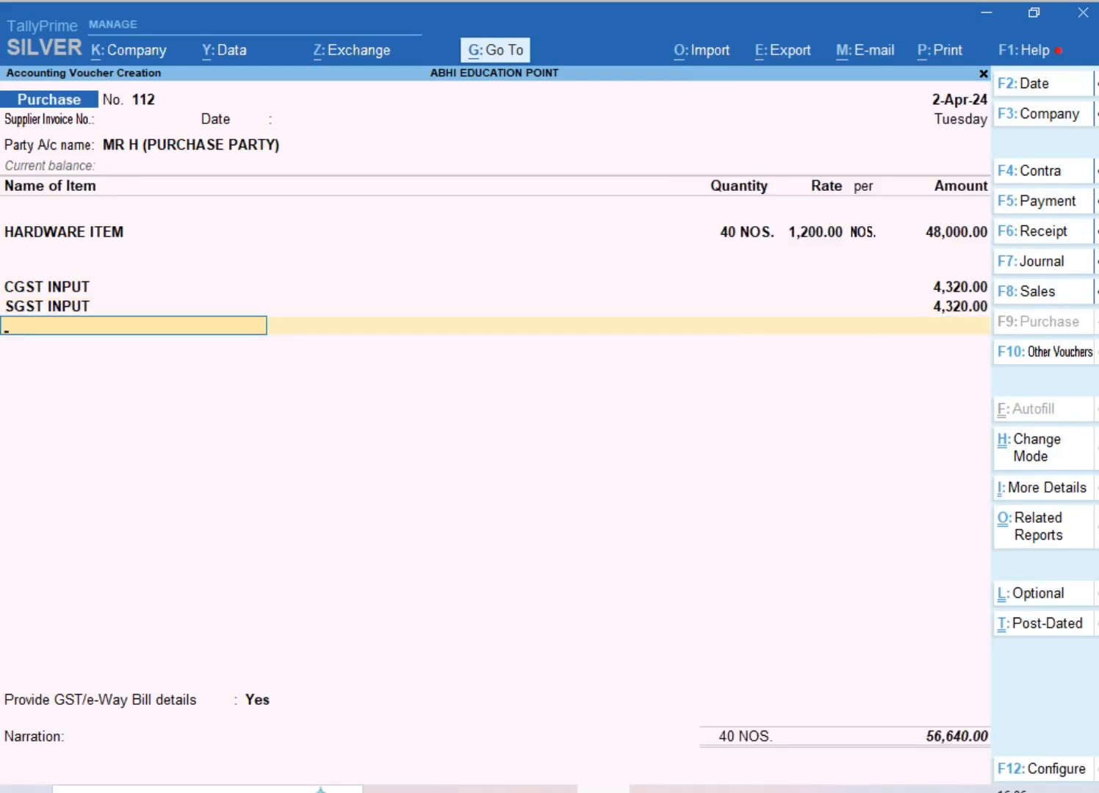
Set Provide GST/e-Way Bill details to No, leave the narration blank and save the purchase voucher
key("Return")
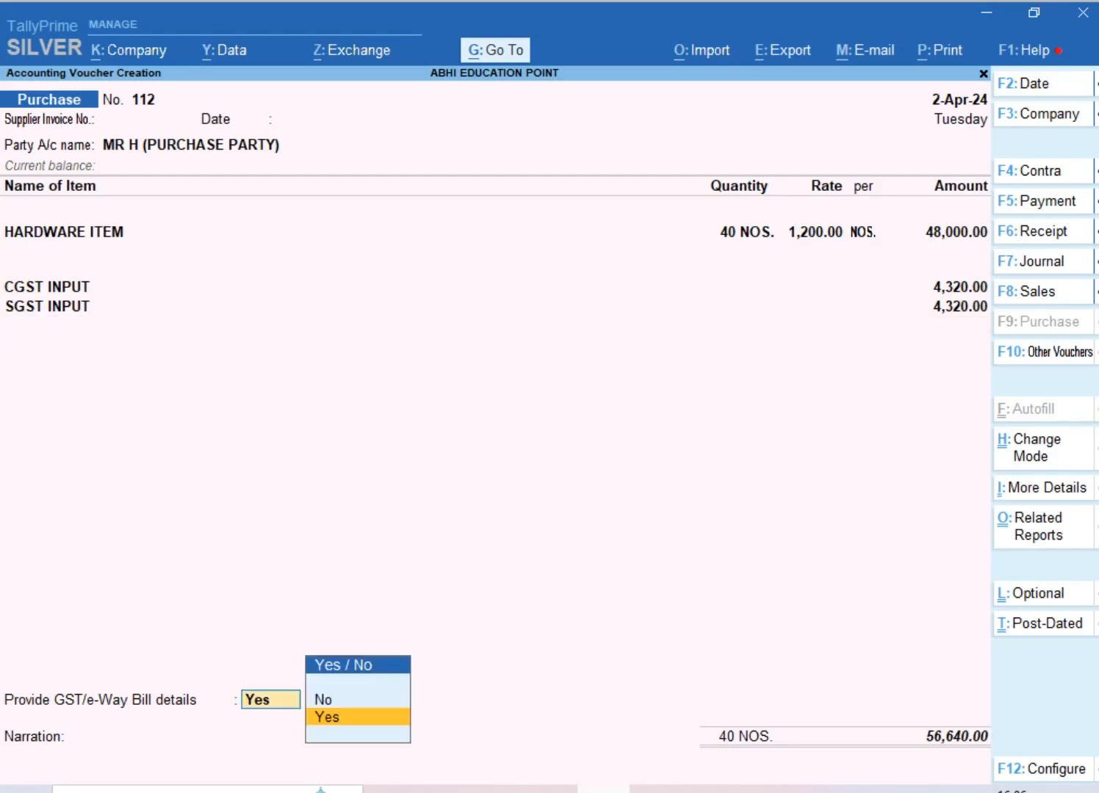
key("Up")
key("Return")
key("Return")
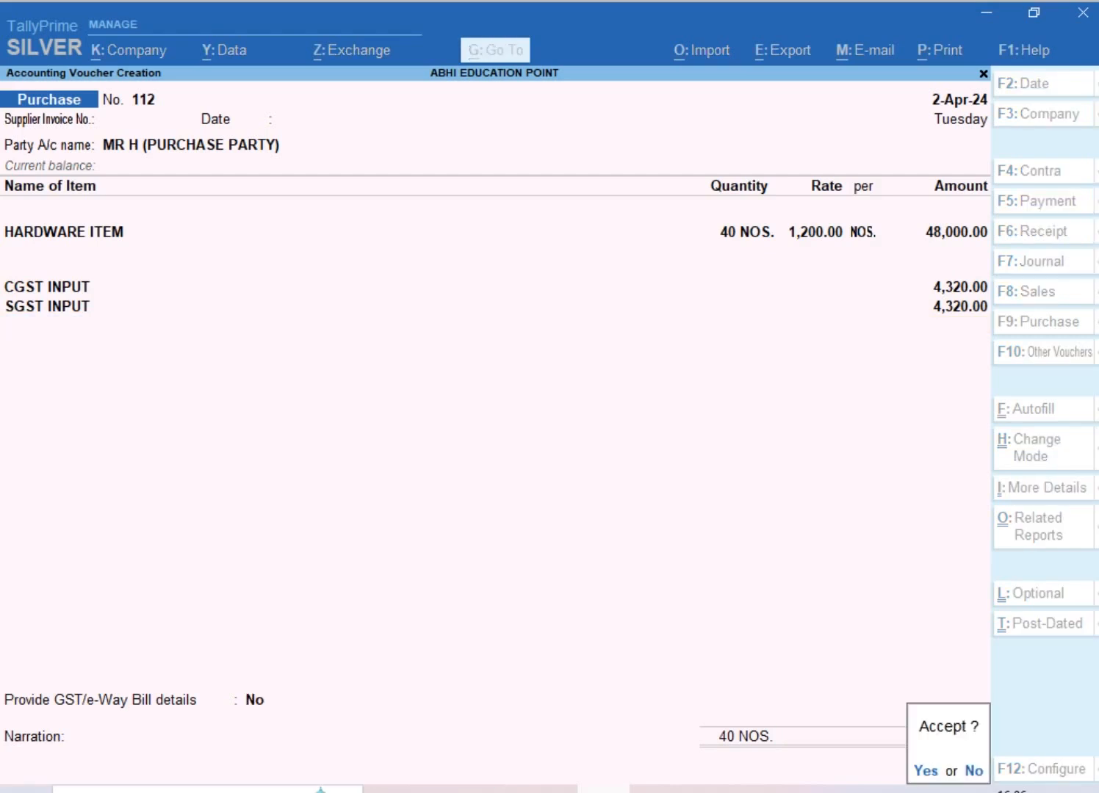
key("Return")
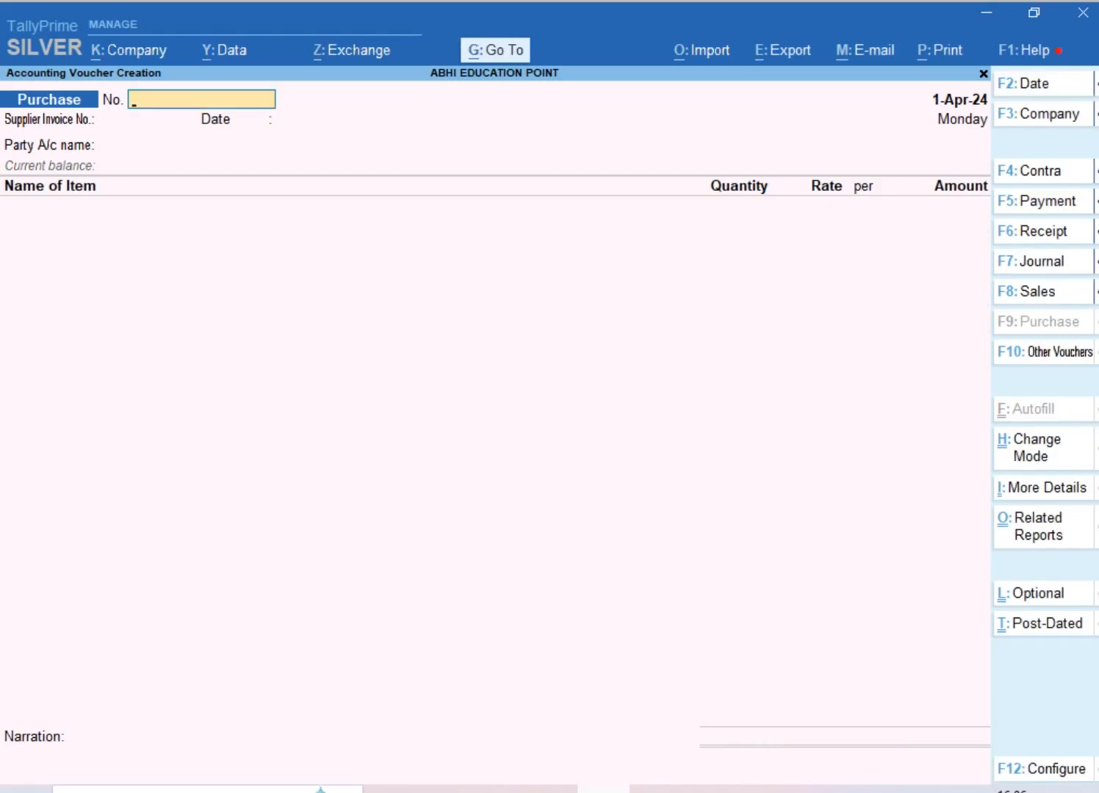
Leave voucher entry and display the outstanding Payables report from the Statements of Accounts
key("Escape")
key("Return")
key("Down")
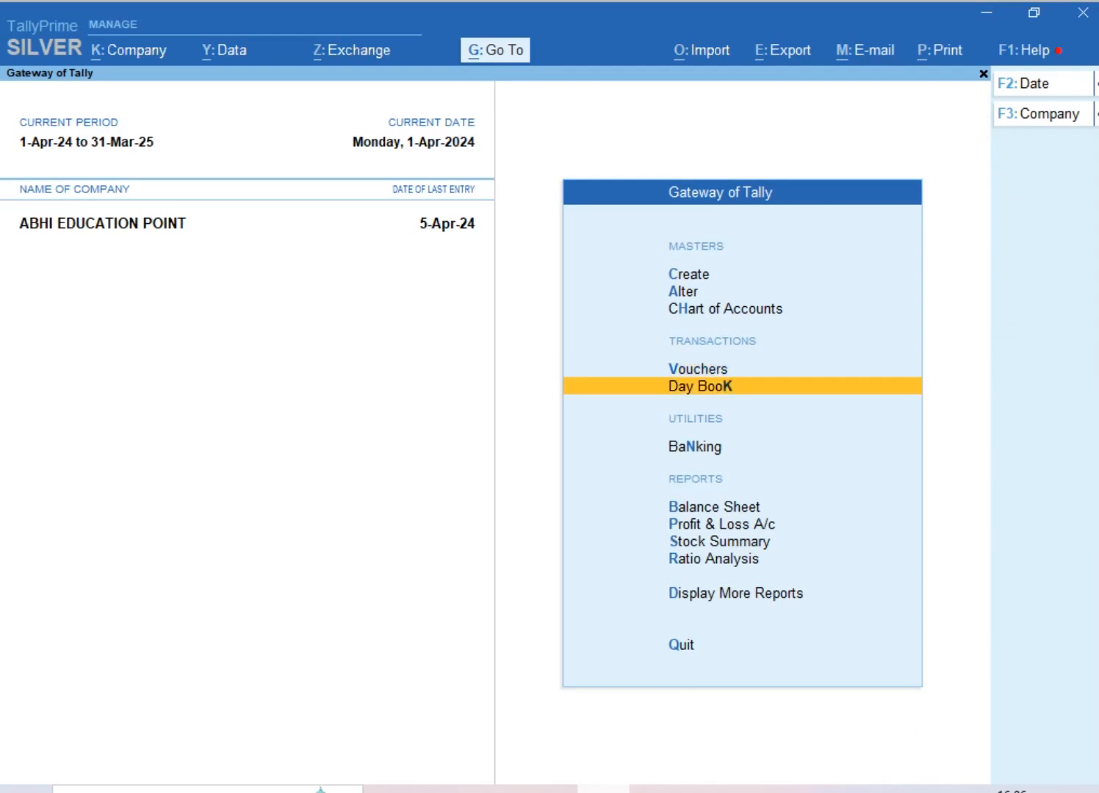
key("Down")
key("d")
key("Down")
key("Down")
key("Down")
key("Down")
key("Down")
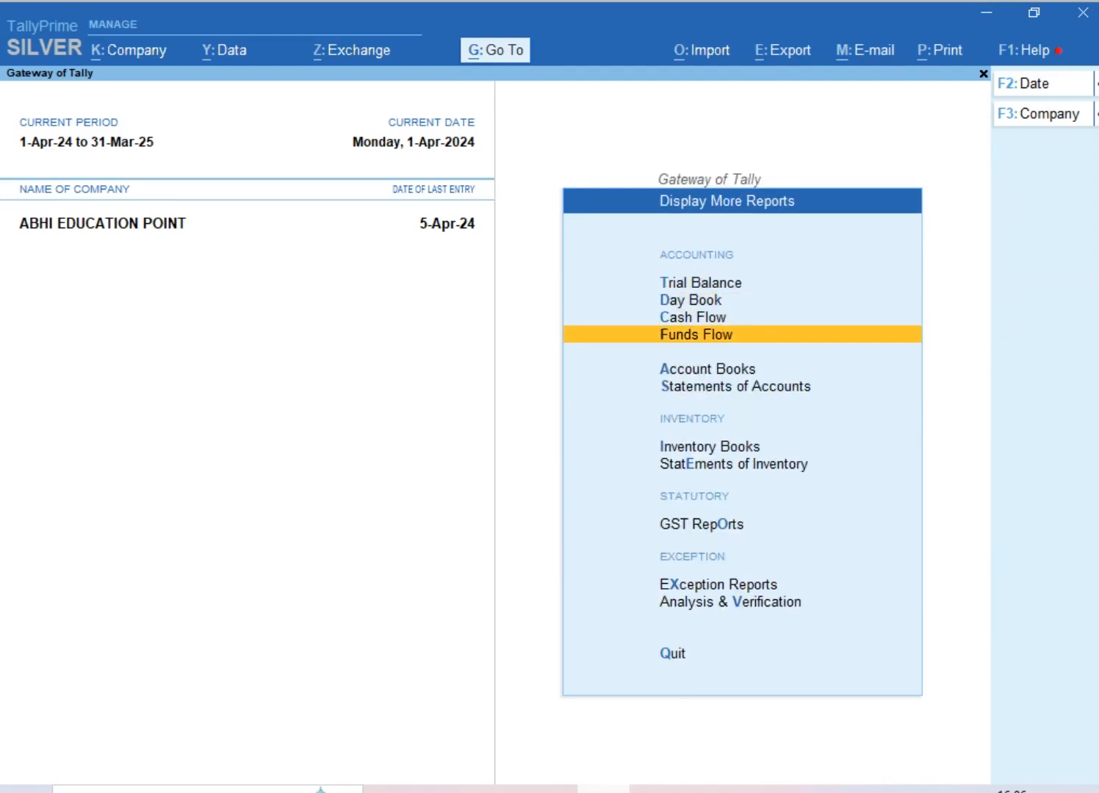
key("Return")
key("Return")
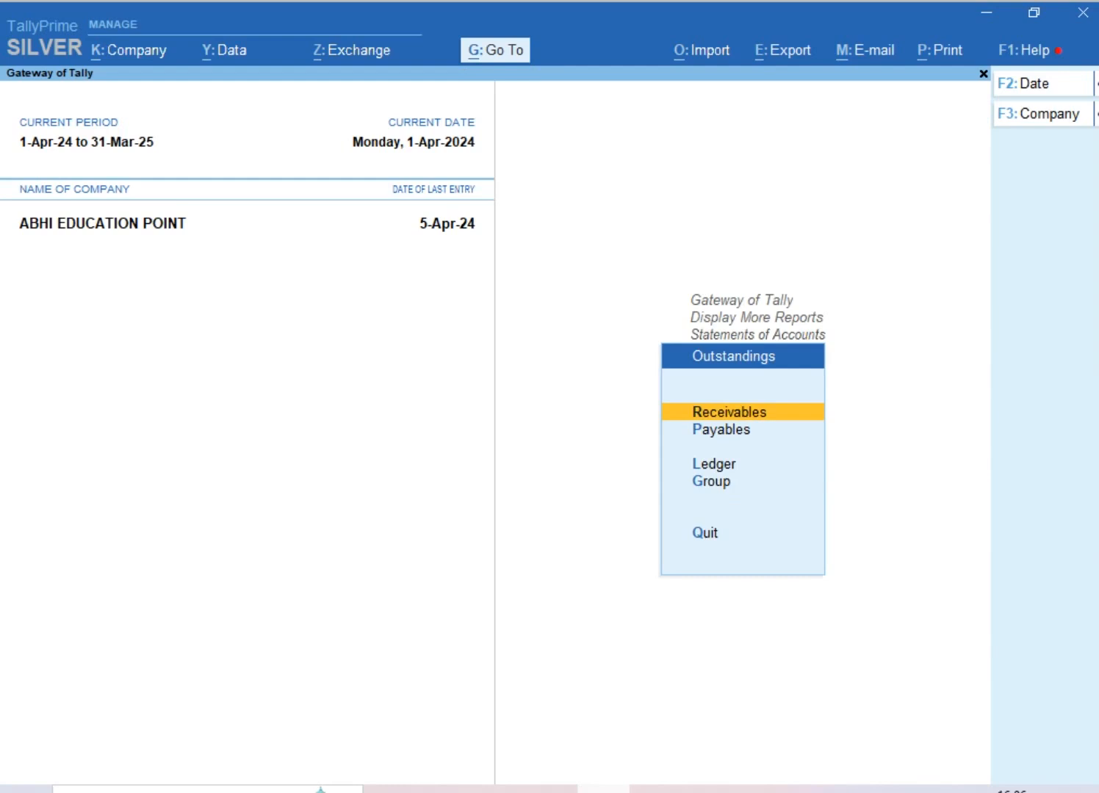
key("Down")
key("Return")
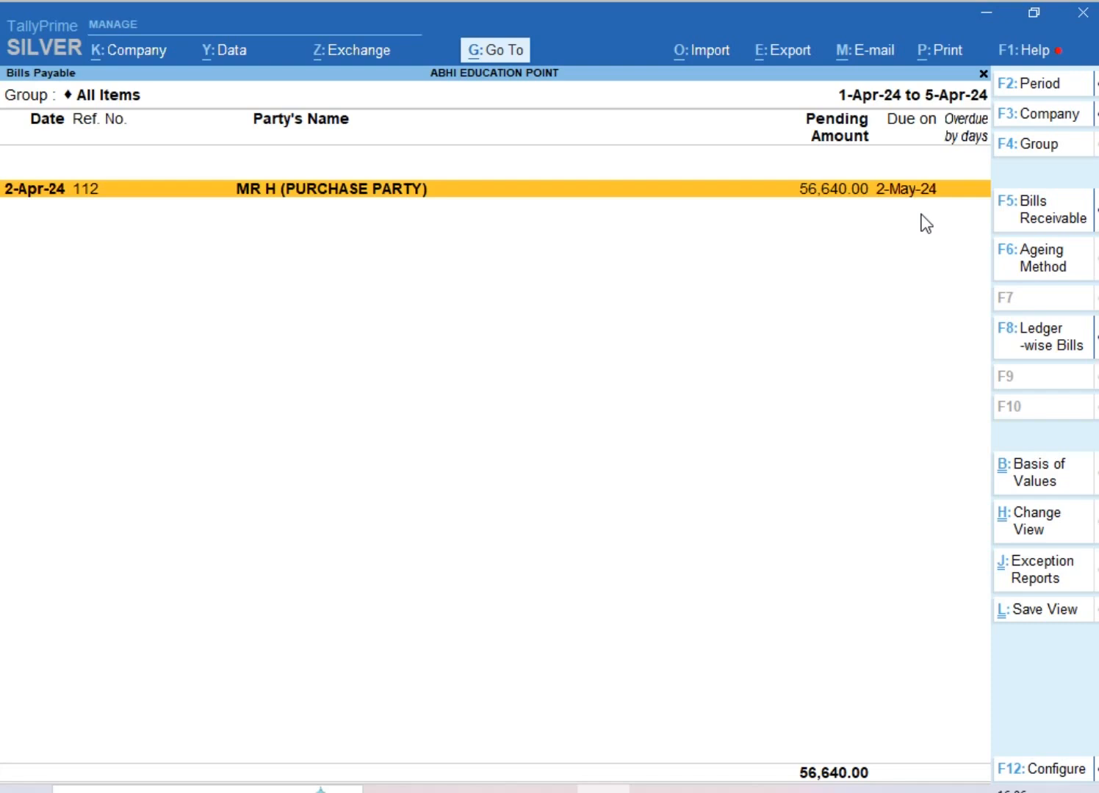
Analyse the payables with Ageing by Due Date, accepting the existing 15, 30 and 45 day brackets
left_click(1031, 260)
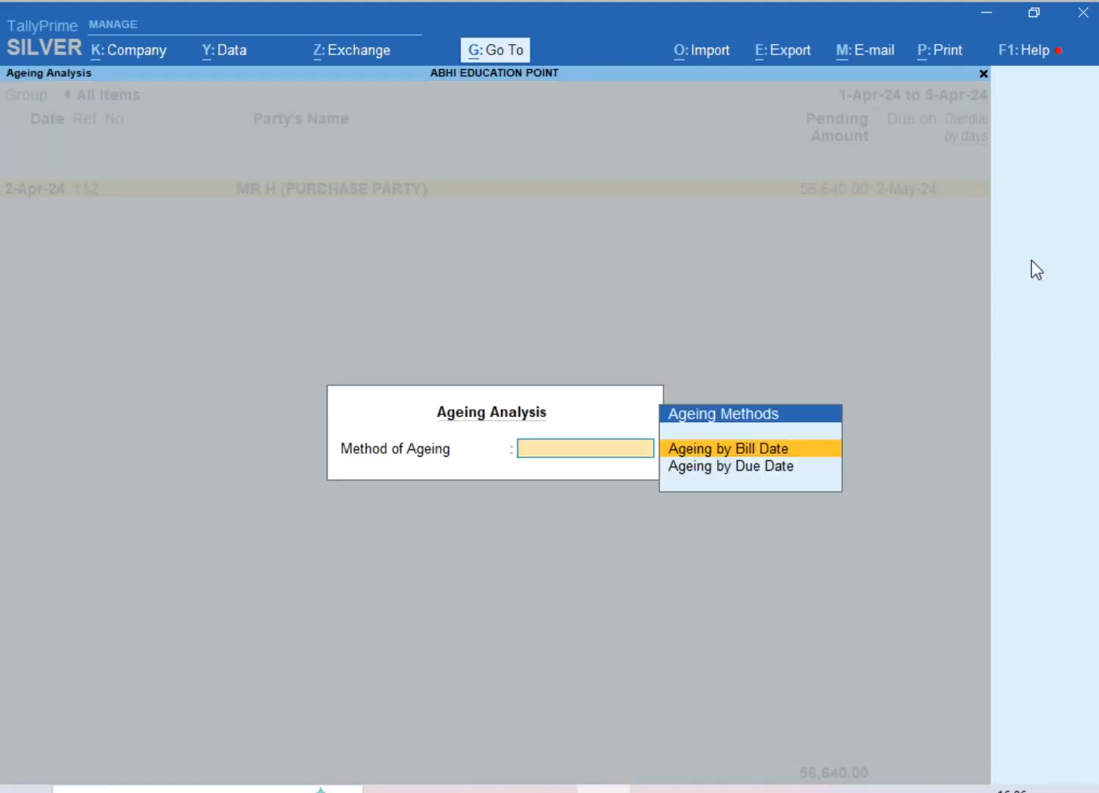
key("Down")
key("Return")
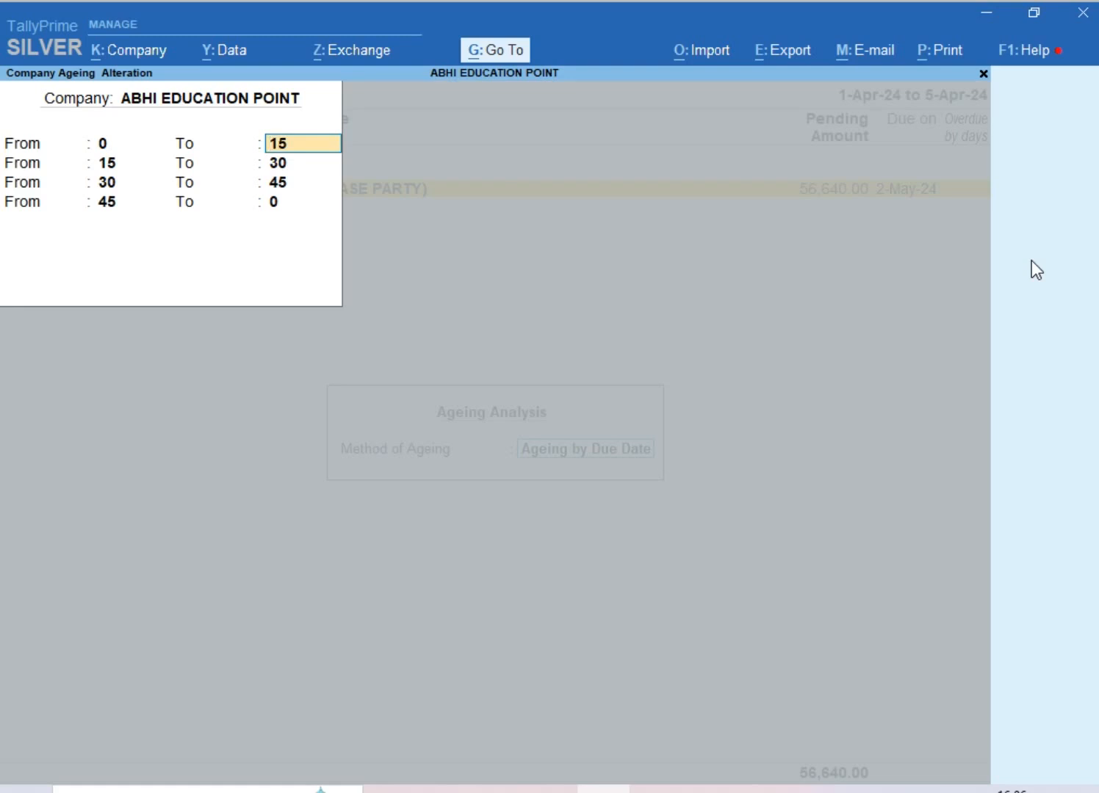
key("Return")
key("Return")
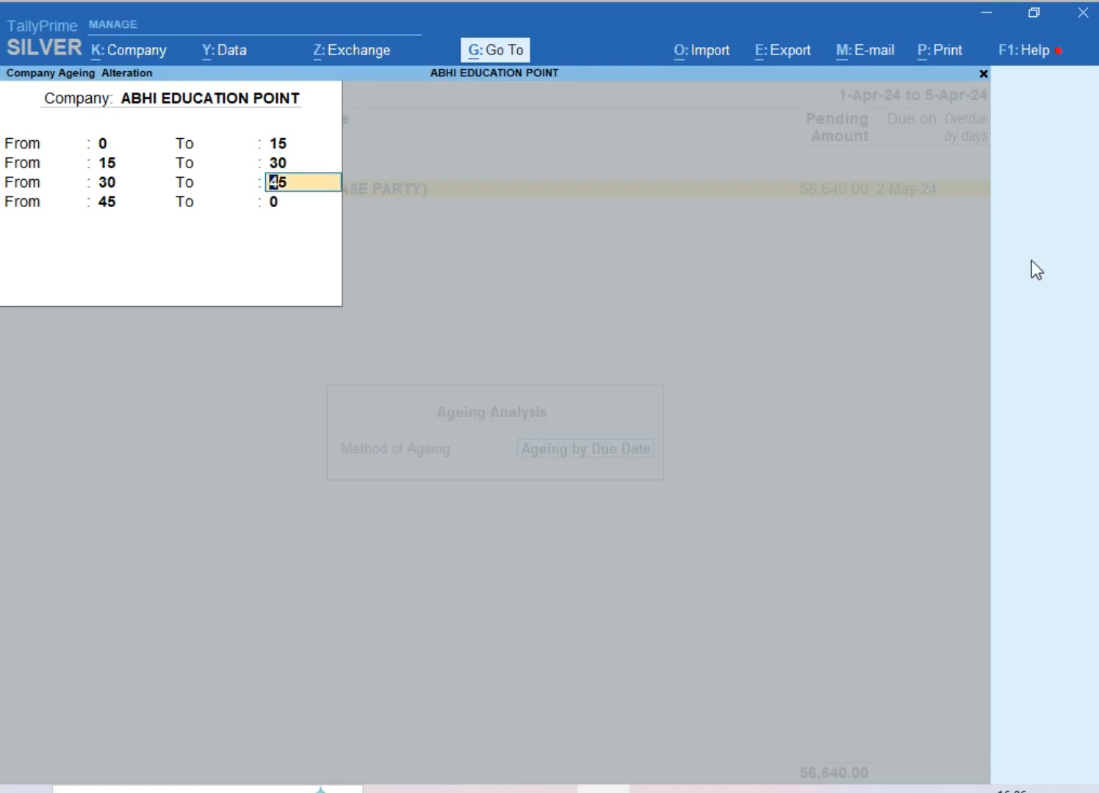
key("Return")
key("Return")
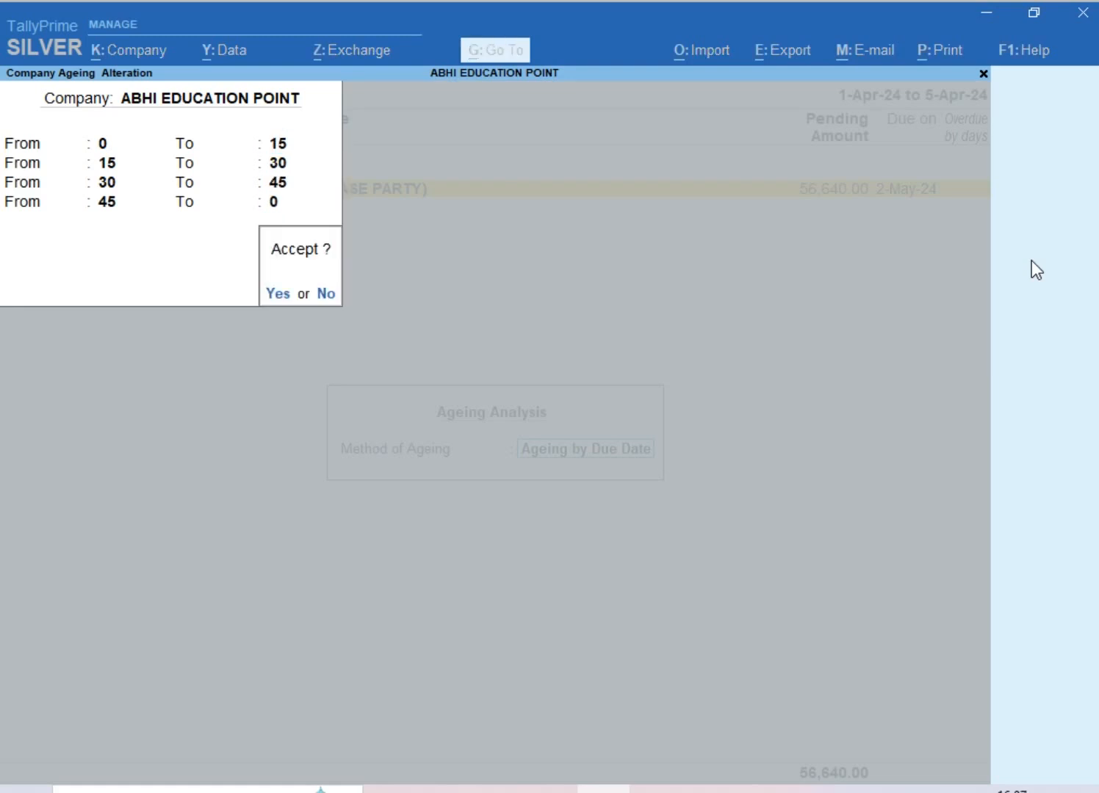
key("Return")
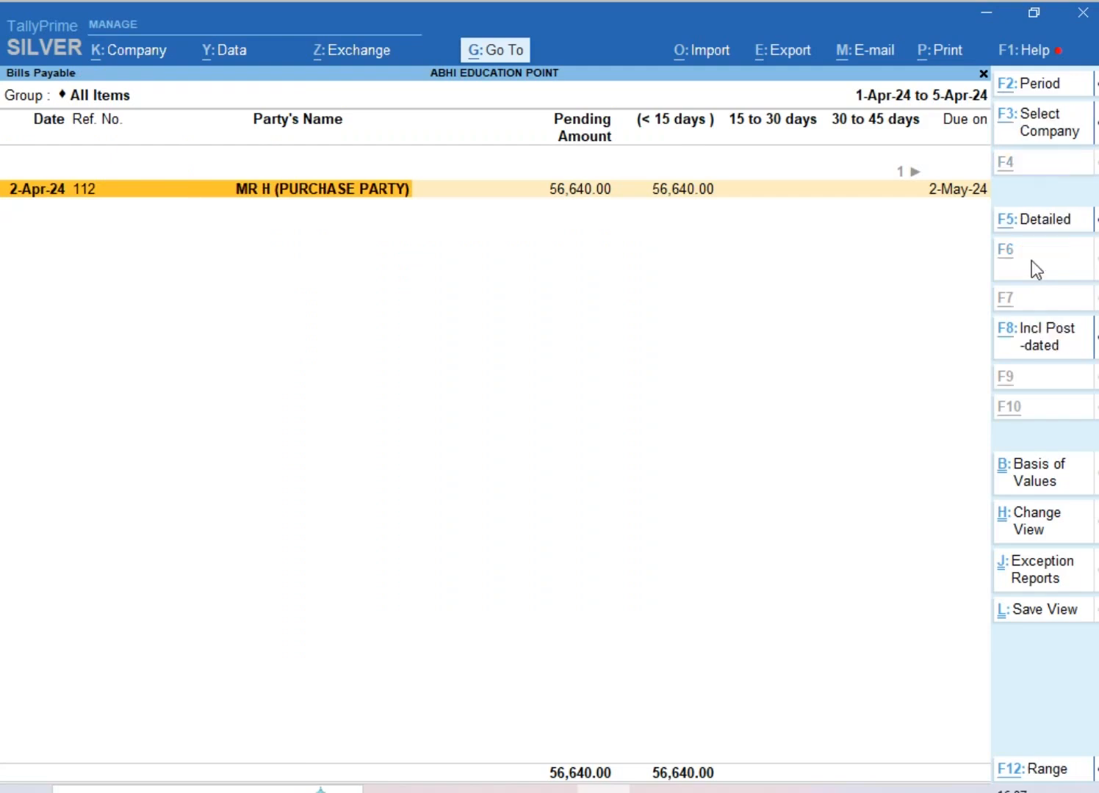
Change the end of the payables report period to 20-May-24
key("alt+F2")
key("Return")
type("10-5")
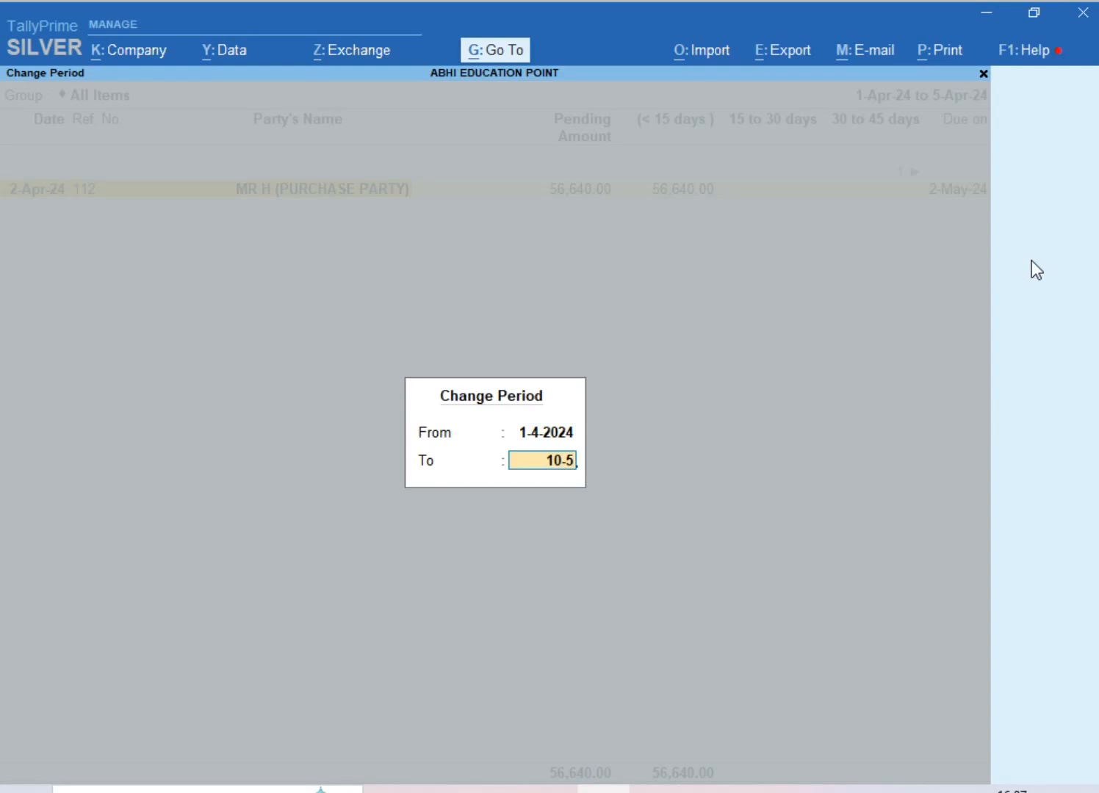
key("BackSpace")
key("BackSpace")
key("BackSpace")
key("BackSpace")
type("20-5")
key("Return")
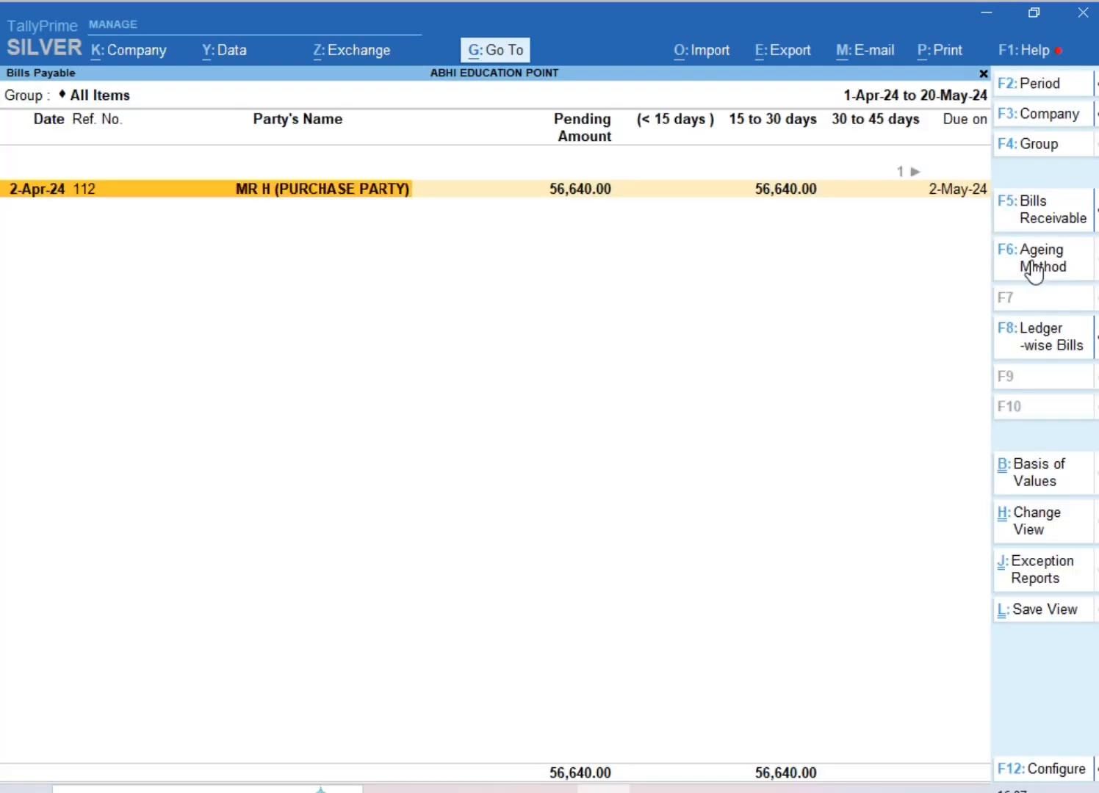
Examine the pending bill across the ageing columns, including the over 45 days column
key("Right")
key("Right")
key("Right")
key("Right")
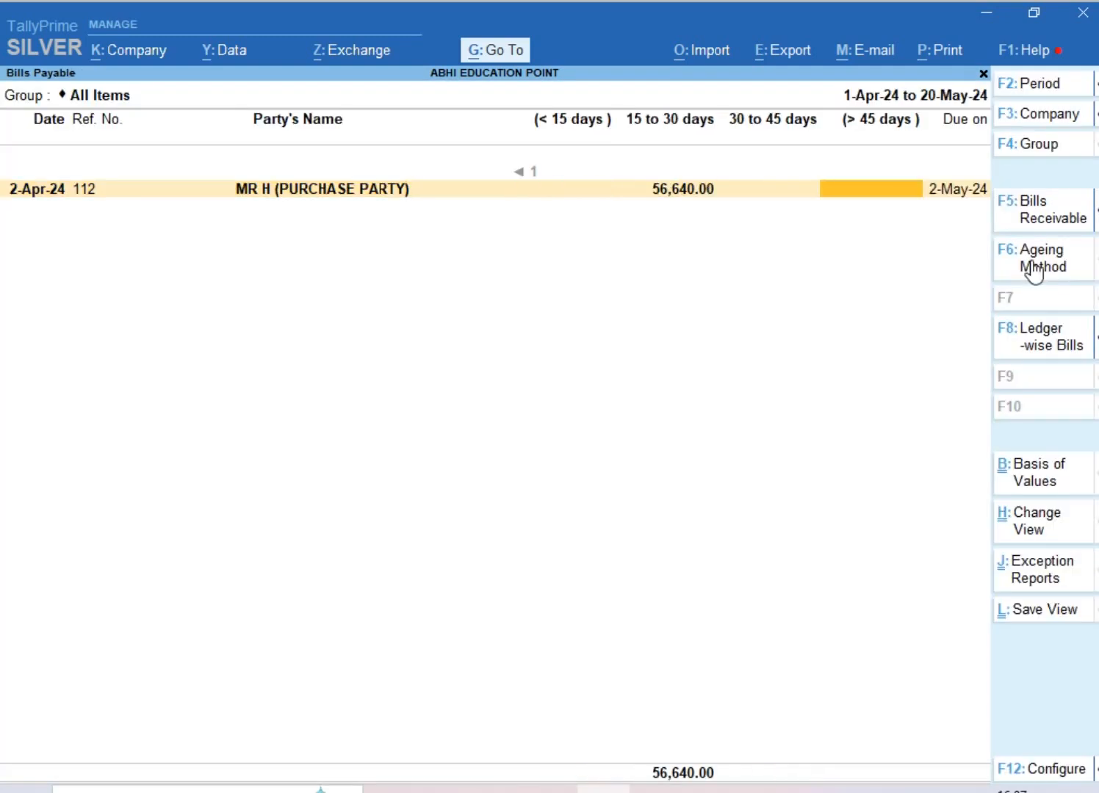
key("Right")
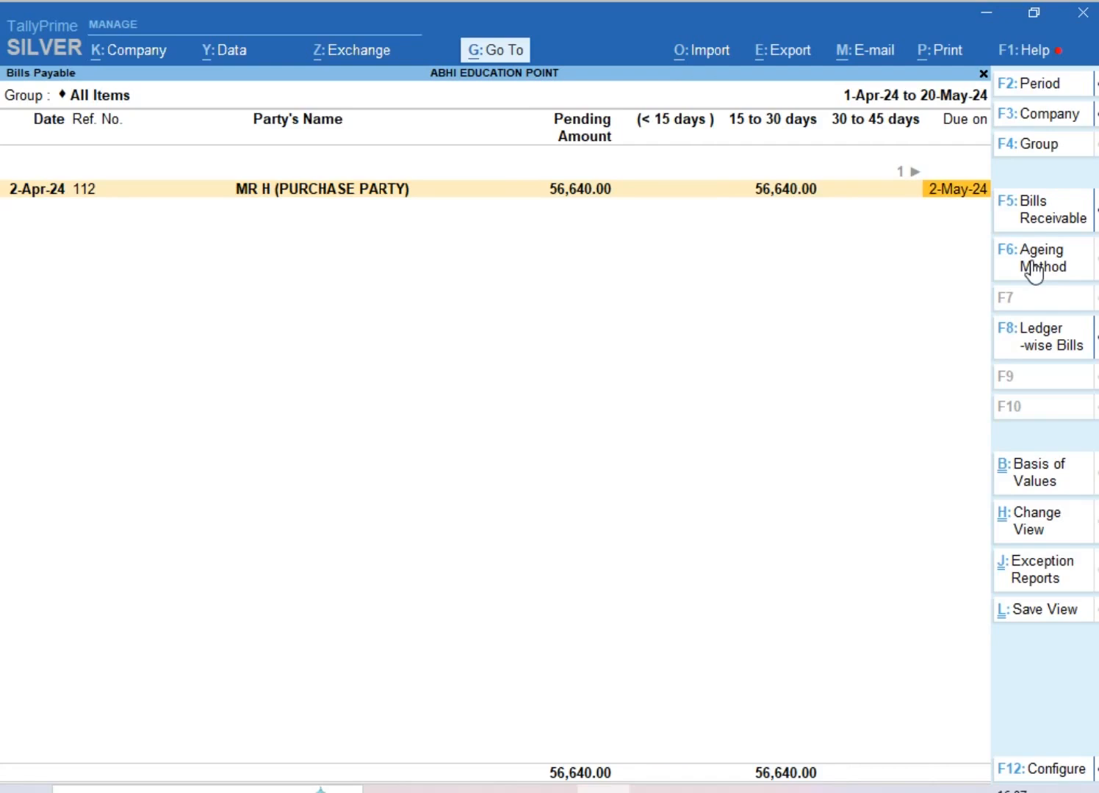
key("Left")
key("Left")
key("Left")
key("Left")
key("Left")
key("Left")
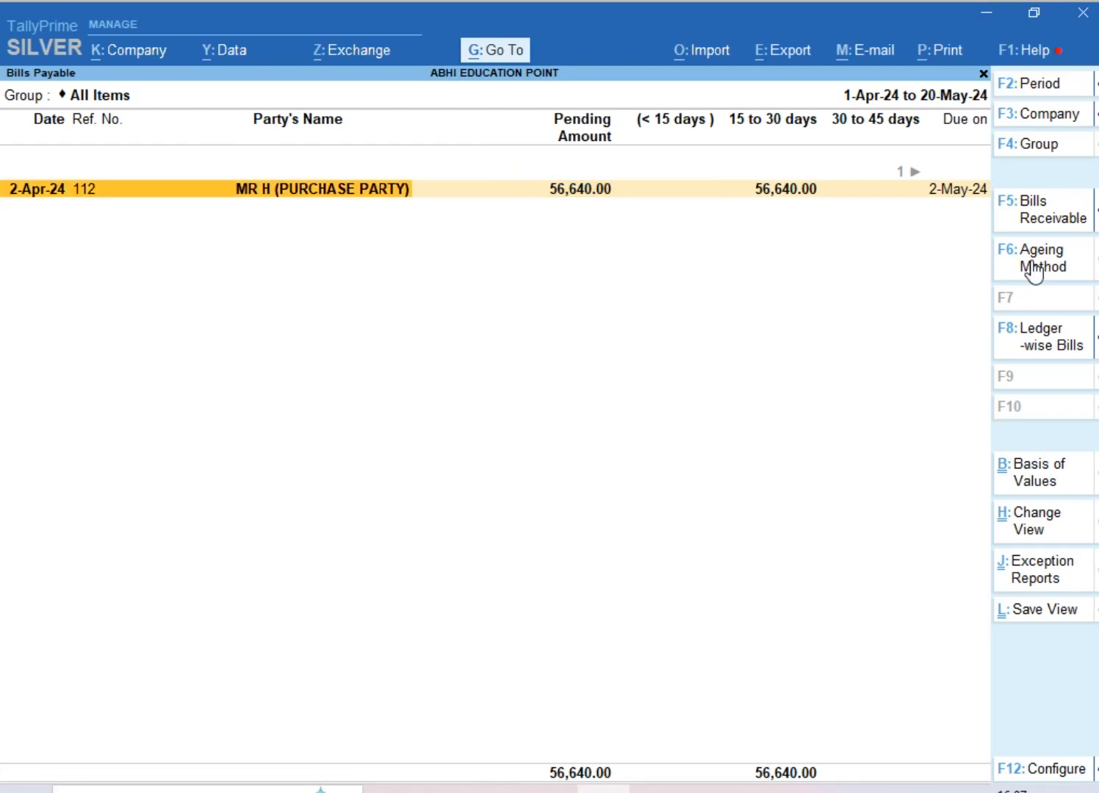
key("Right")
key("Right")
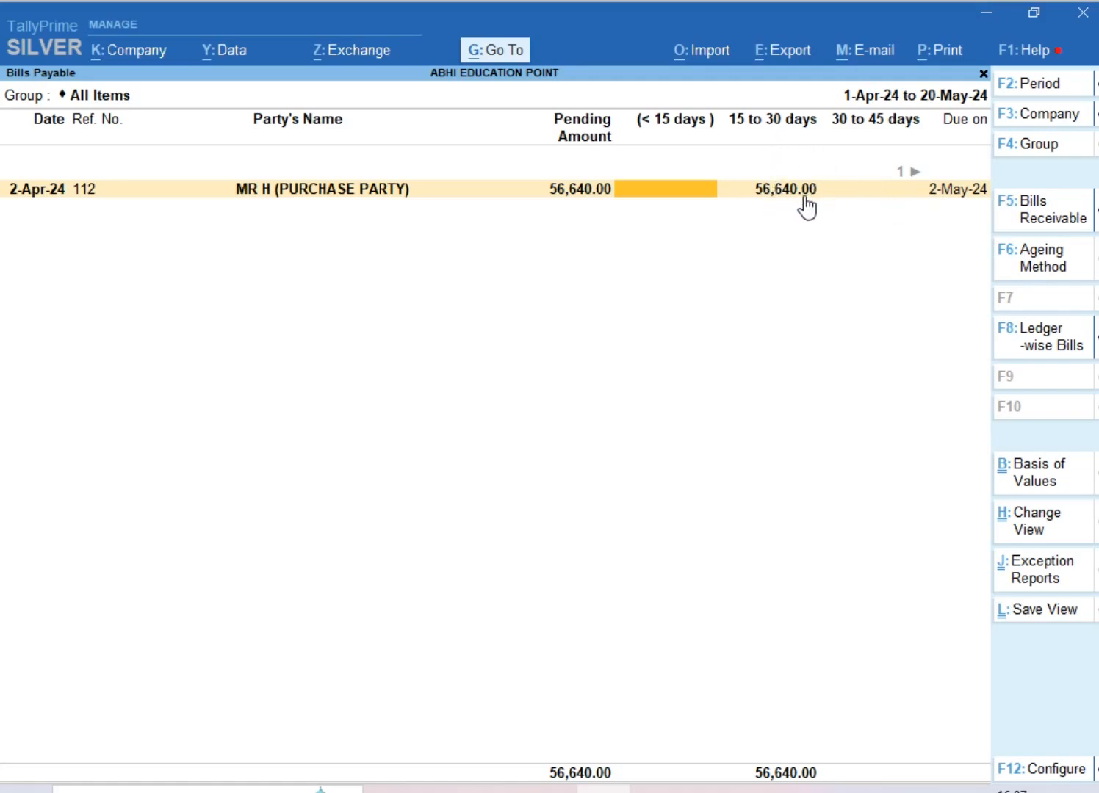
Extend the due-date ageing report period to 31-May-24
key("alt+F2")
key("Return")
type("31-")
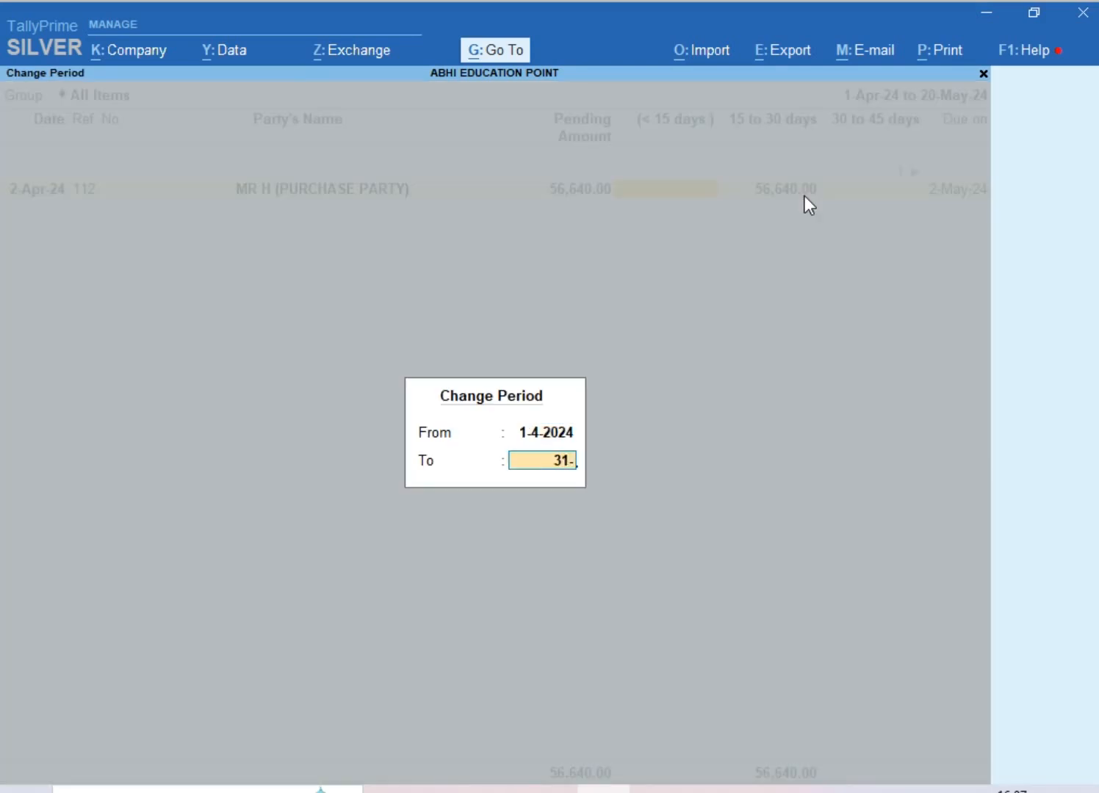
type("5")
key("Return")
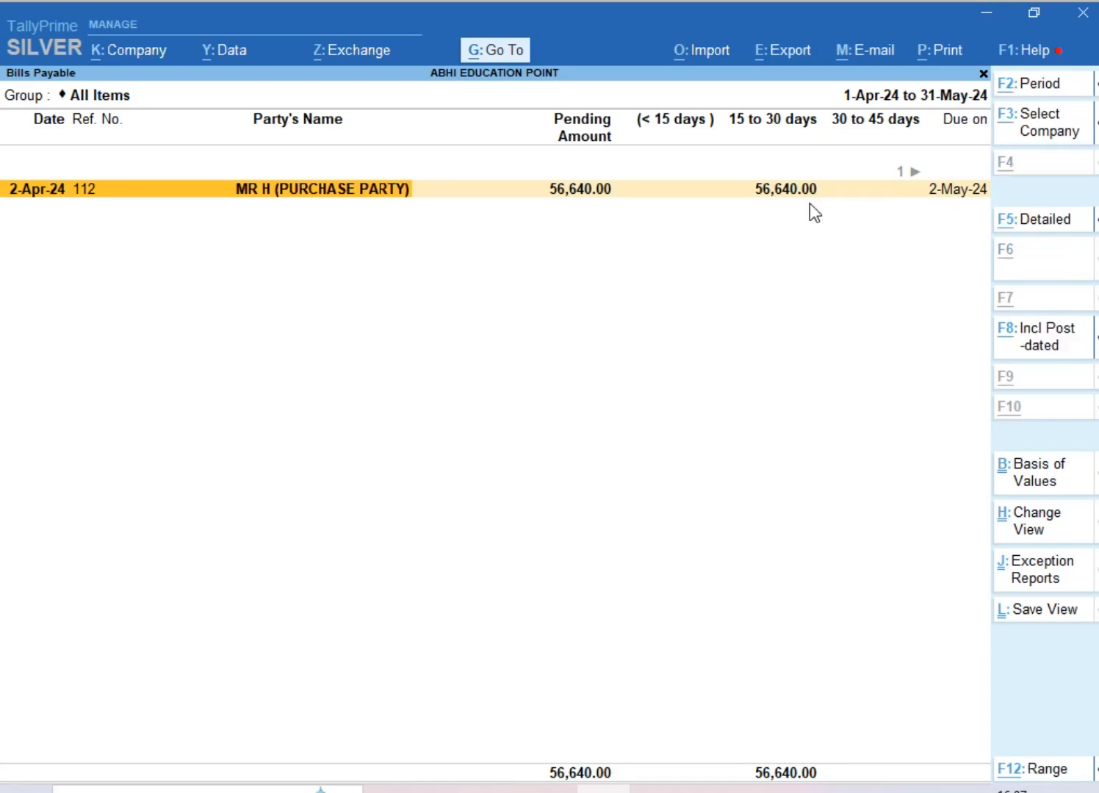
Extend the due-date ageing report period to 10-Jun-24
key("alt+F2")
key("Return")
type("10-6")
key("Return")
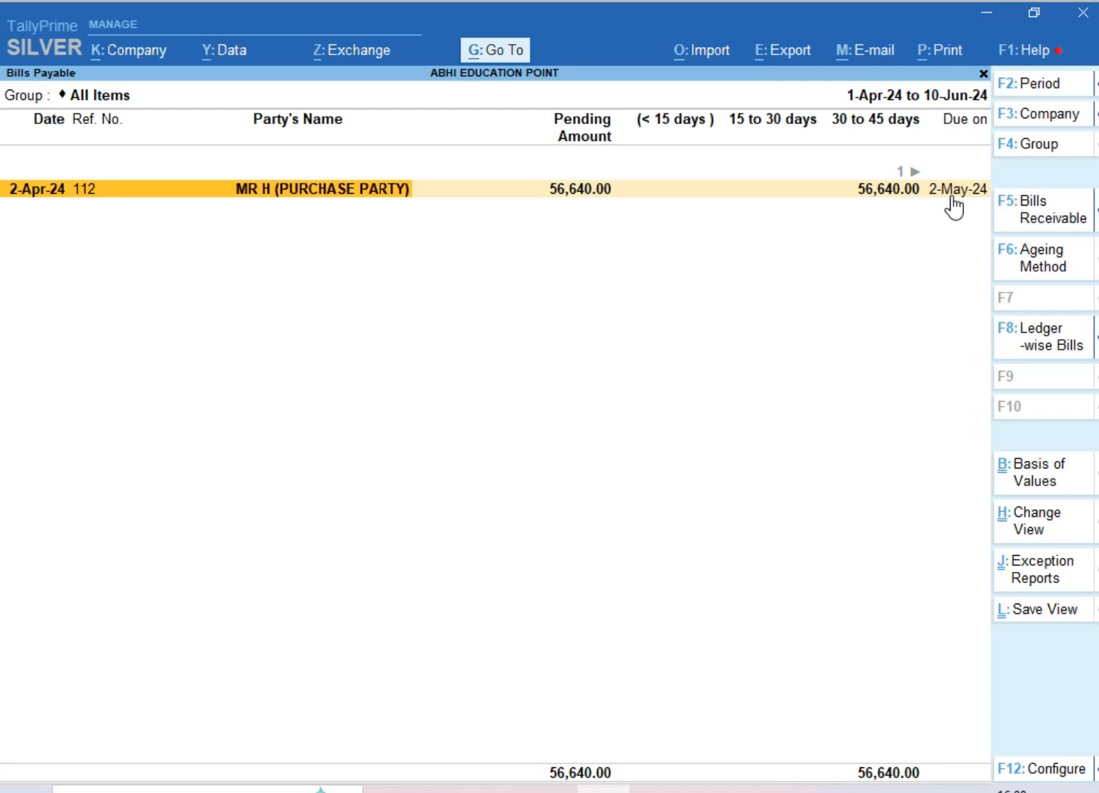
Switch the payables analysis to Ageing by Bill Date, keeping the same day brackets
key("F6")
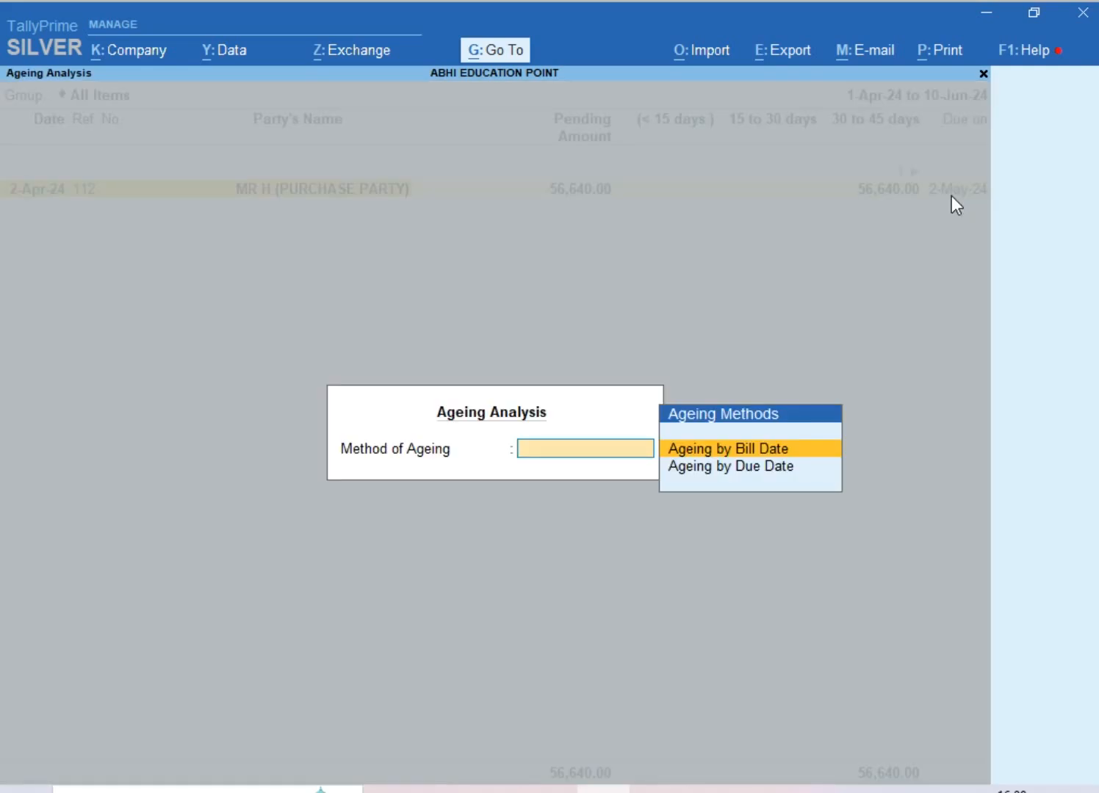
key("Return")
key("Return")
key("Return")
key("Return")
key("Return")
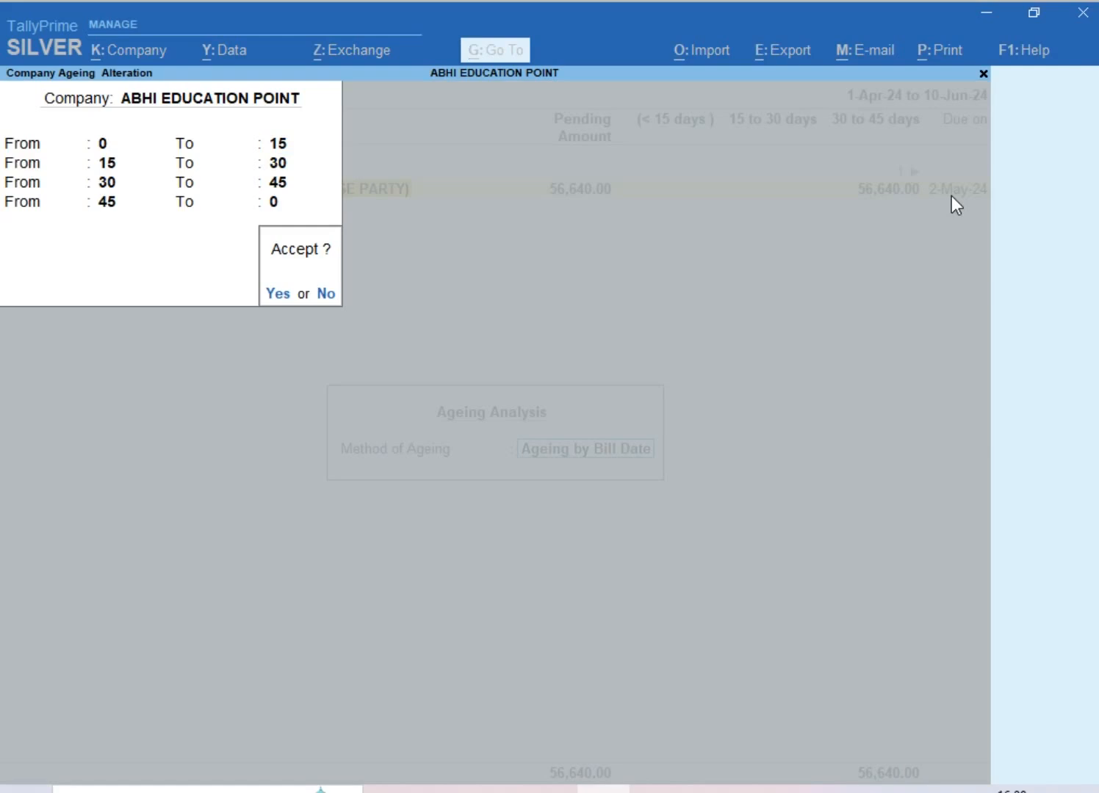
key("Return")
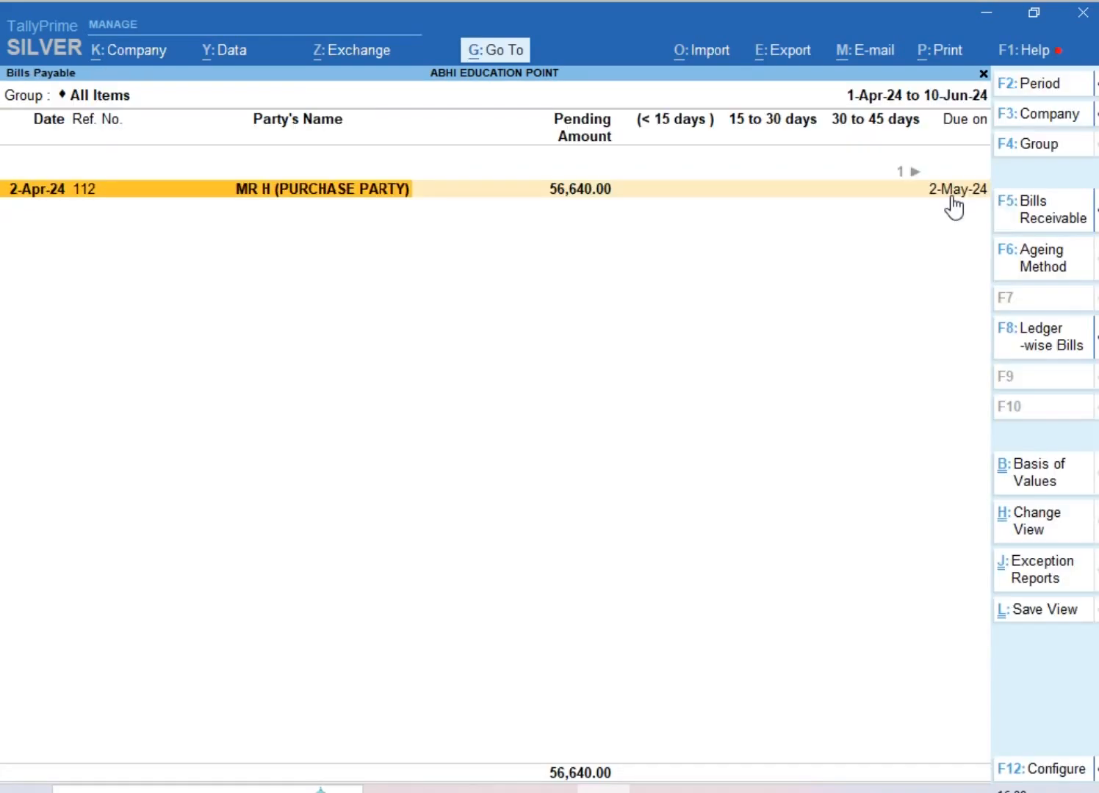
Change the end of the bill-date ageing report period to 15-May-24
key("alt+F2")
key("Return")
type("1")
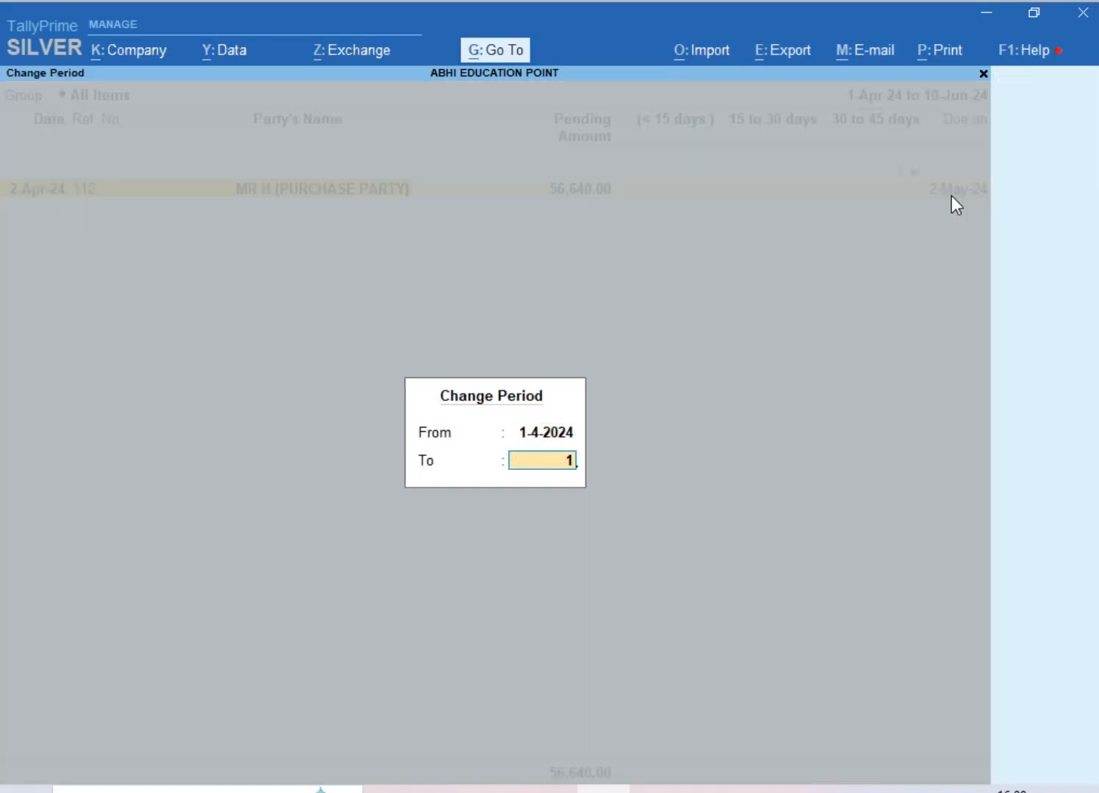
type("5-5")
key("Return")
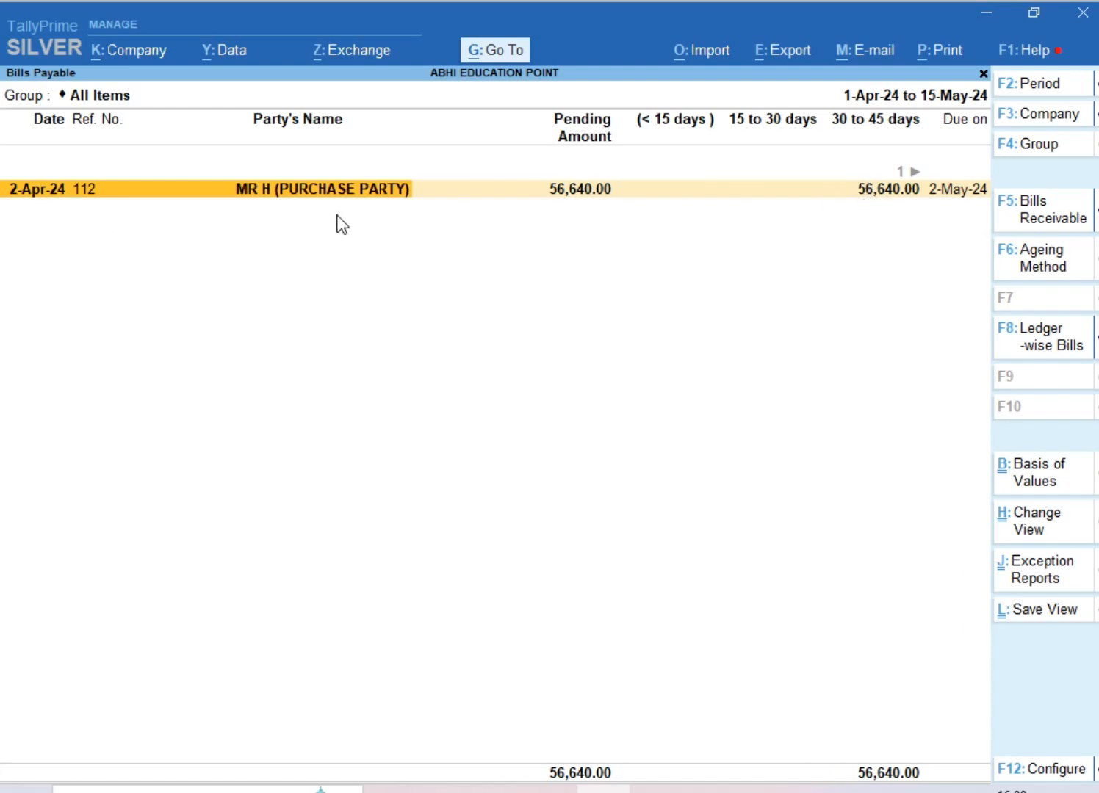
Change the end of the bill-date ageing report period to 30-Apr-24, review the bill and leave the report
key("F2")
key("Return")
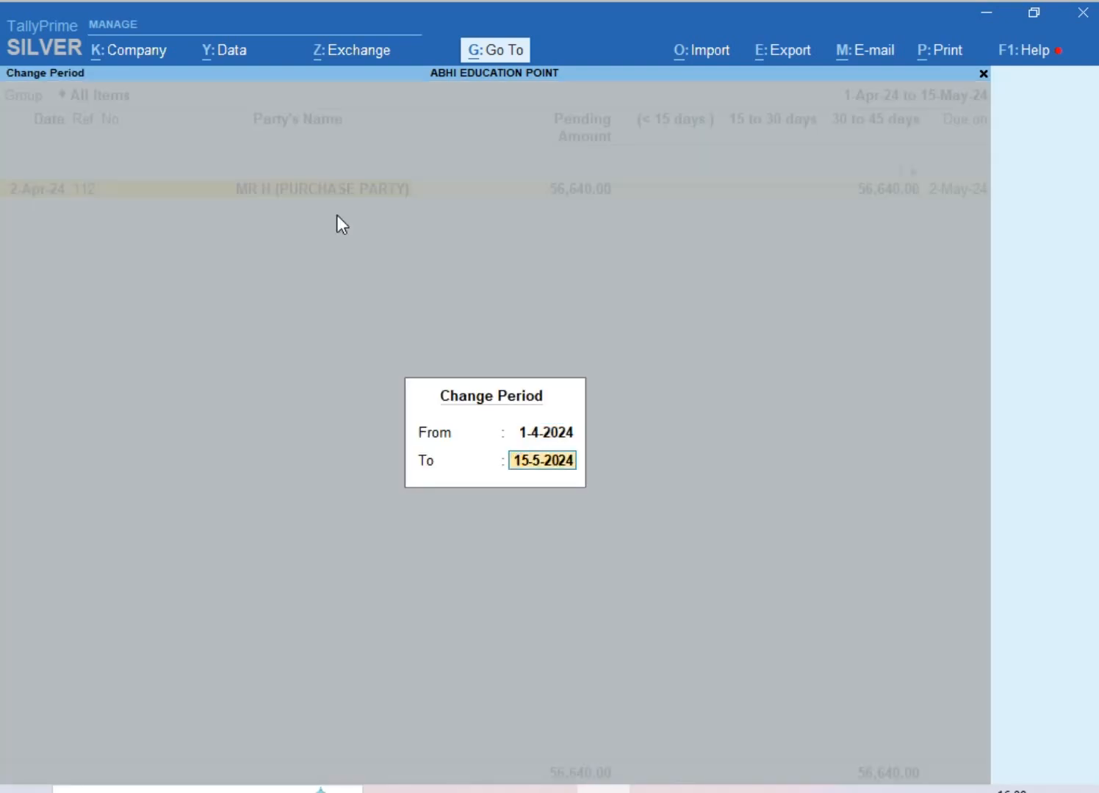
type("30-4")
key("Return")
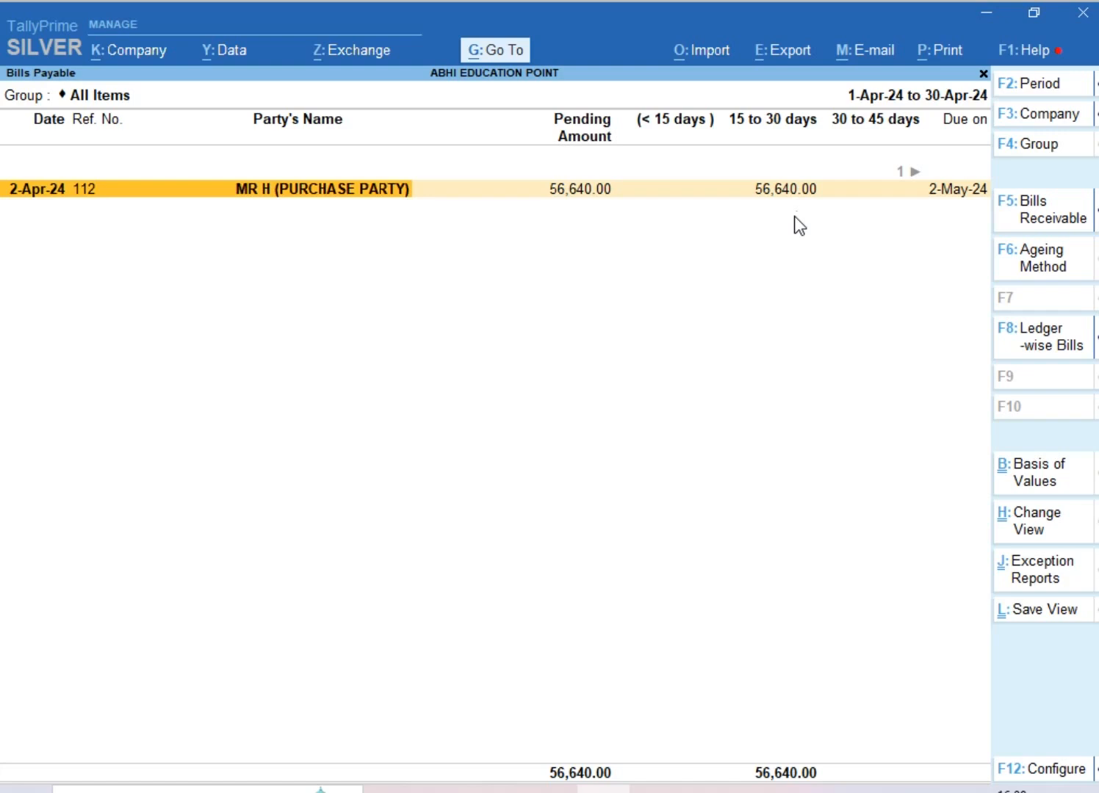
key("Escape")
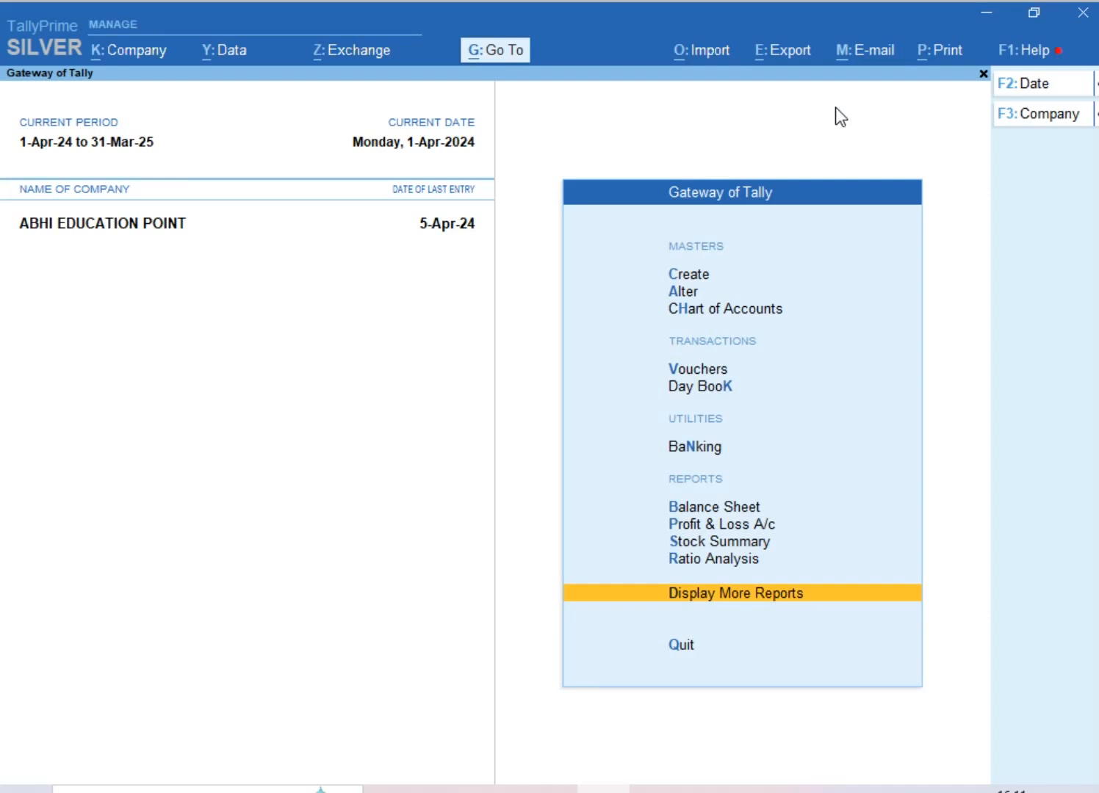